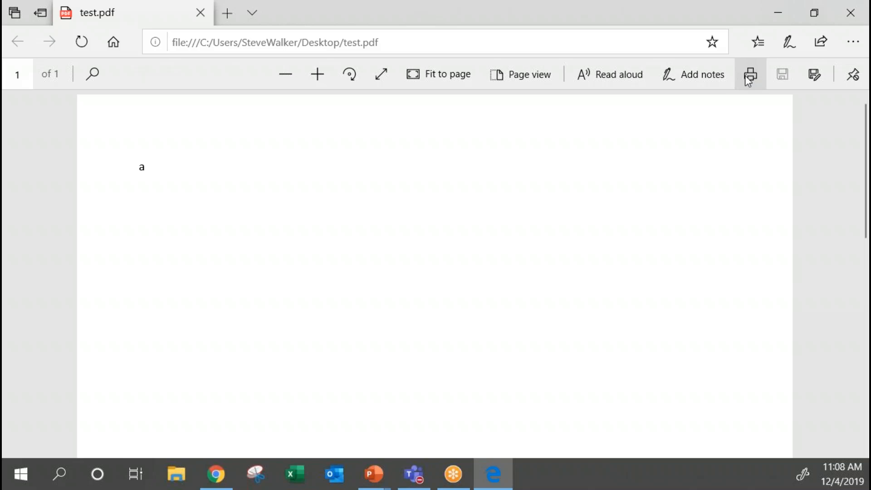
# Review the print settings for test.pdf, dismiss them without printing and close the PDF.
pyautogui.click(746, 75)
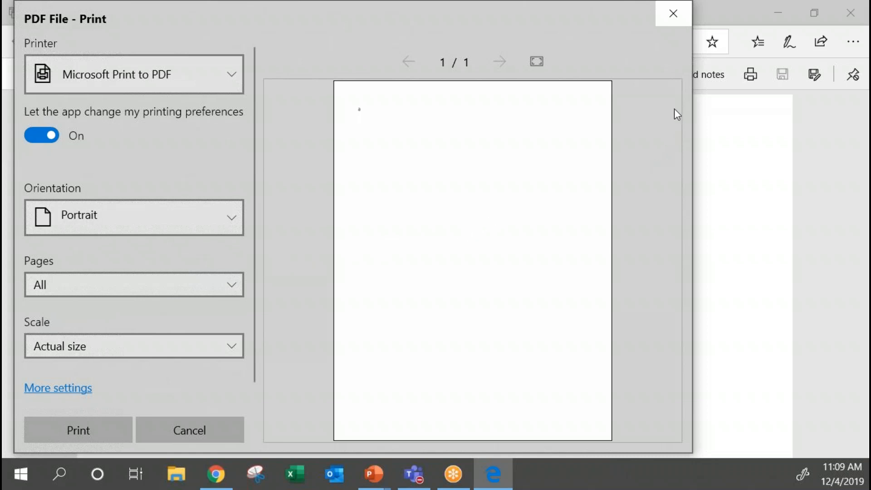
pyautogui.click(687, 18)
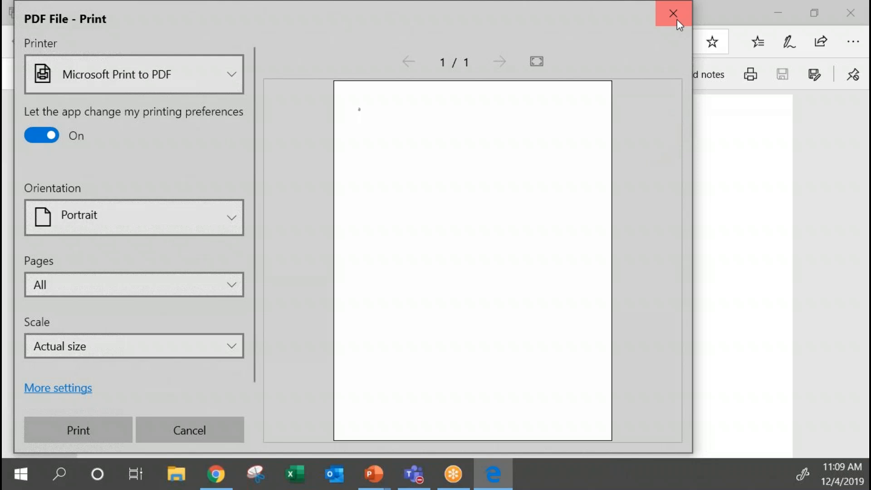
pyautogui.click(677, 19)
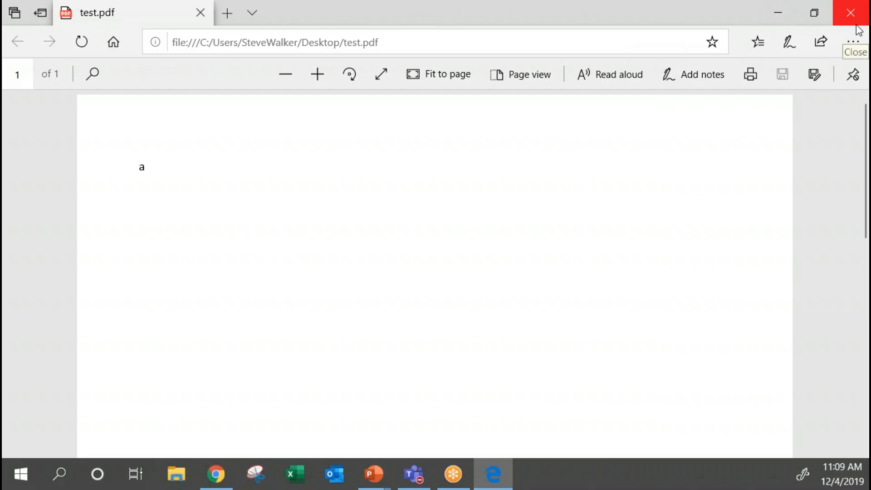
pyautogui.click(862, 7)
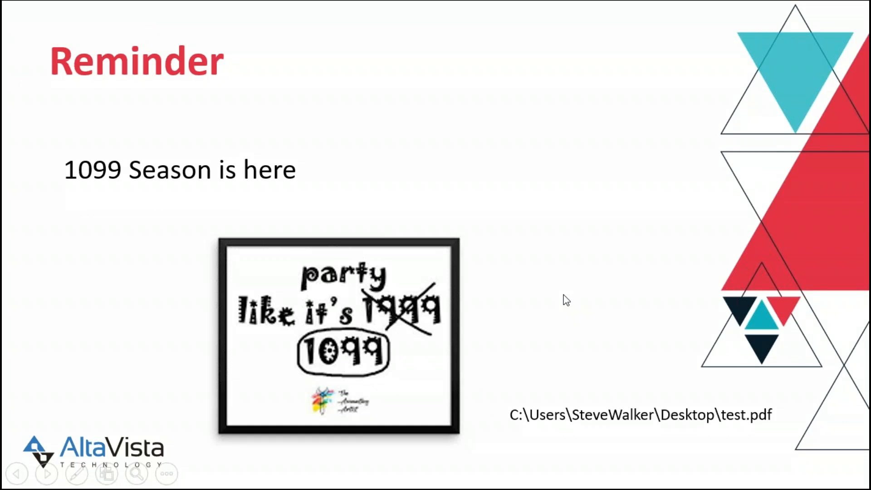
# Switch to Sage Intacct, open the bookmarked Form 1099 page and examine its vertical and horizontal printing offsets.
pyautogui.hotkey('alt', 'Tab')
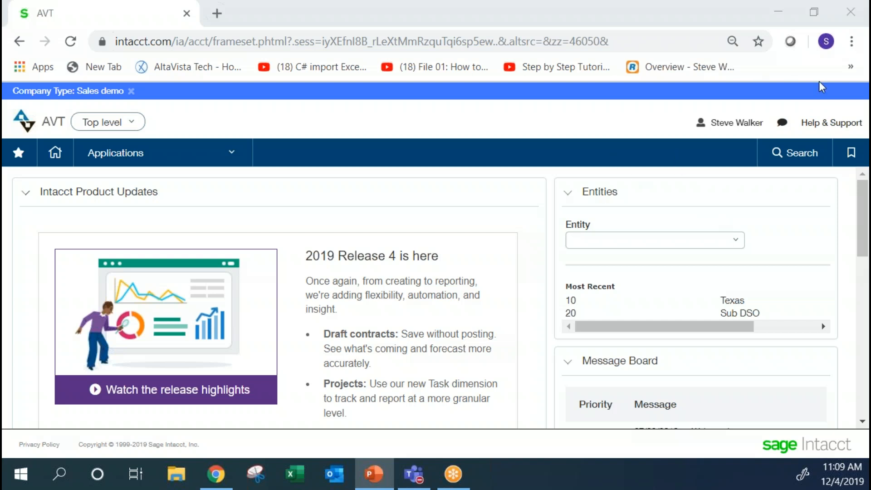
pyautogui.click(854, 156)
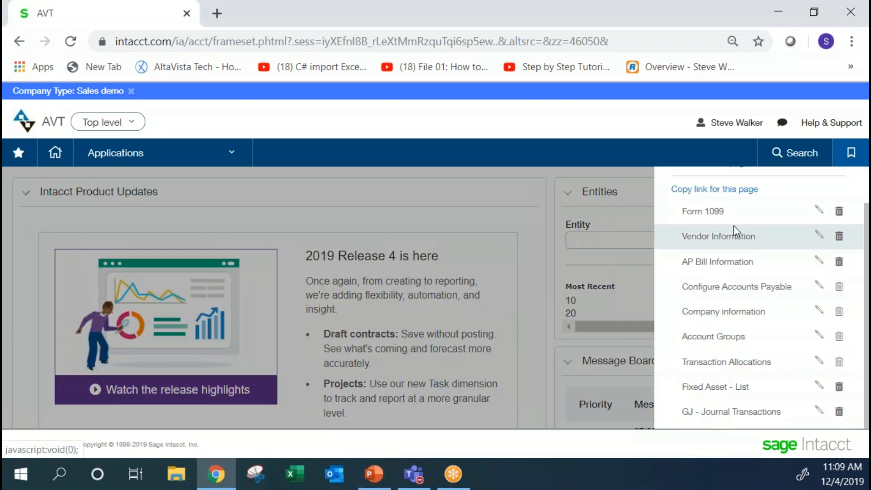
pyautogui.click(712, 221)
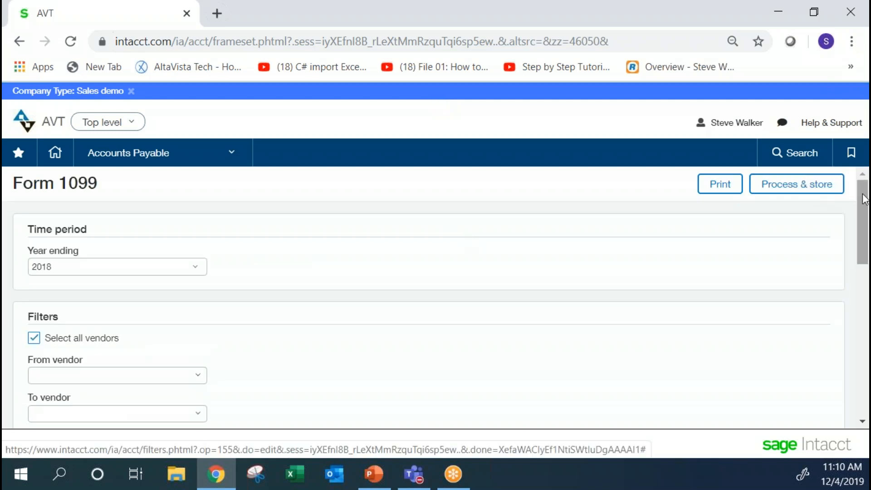
pyautogui.moveTo(864, 198); pyautogui.dragTo(866, 362)
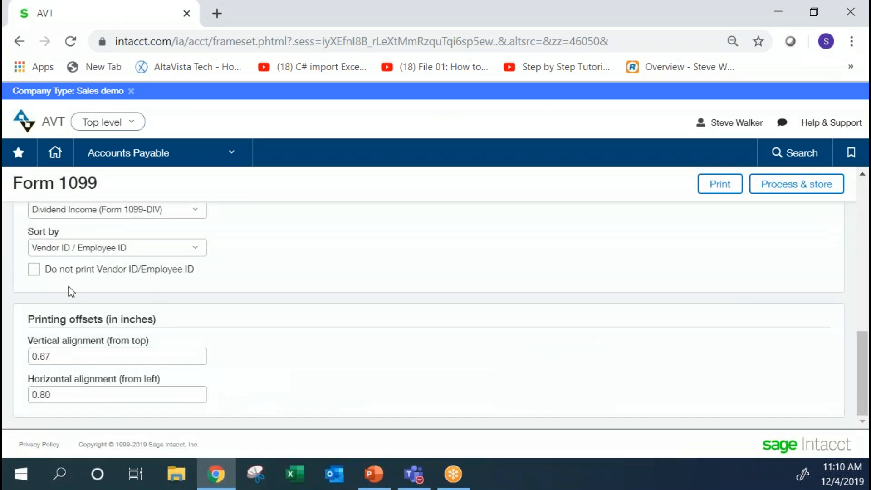
pyautogui.moveTo(50, 358)
pyautogui.mouseDown()
pyautogui.moveTo(16, 360)
pyautogui.moveTo(63, 360)
pyautogui.mouseUp()
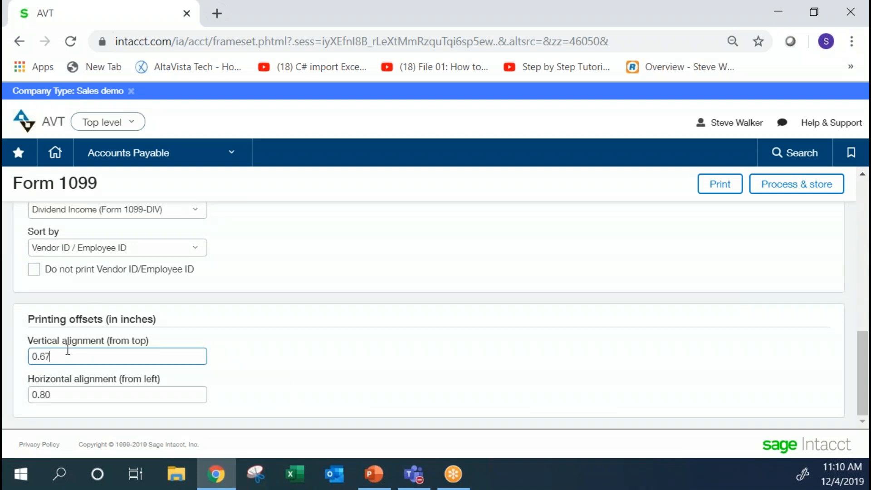
pyautogui.click(179, 341)
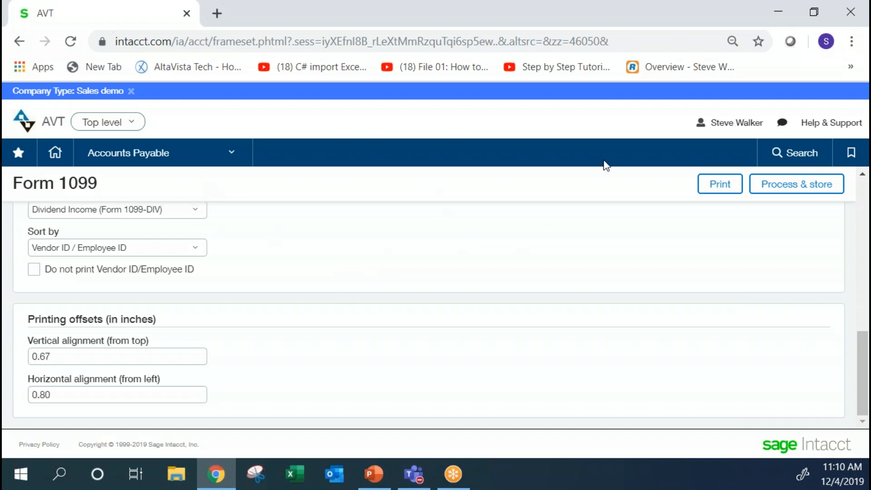
# Open the bookmarked Vendor Information page for A Travel Company and examine the 1099 fields in its additional information.
pyautogui.click(851, 152)
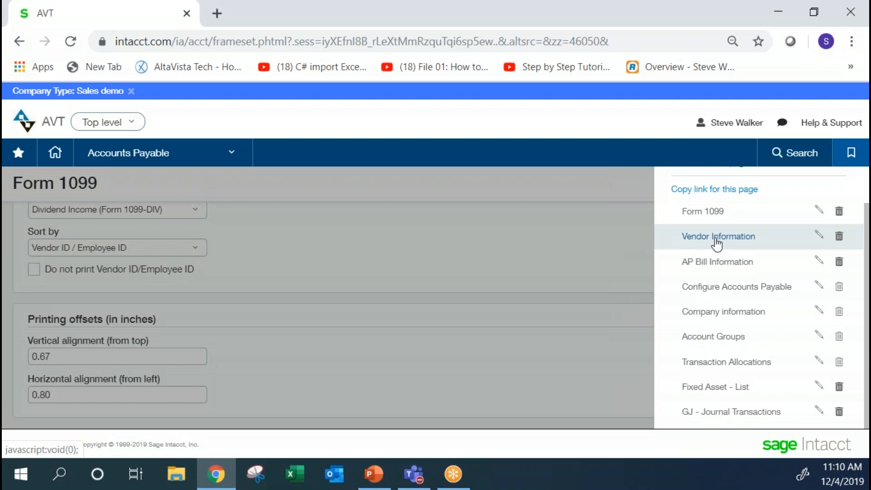
pyautogui.click(718, 236)
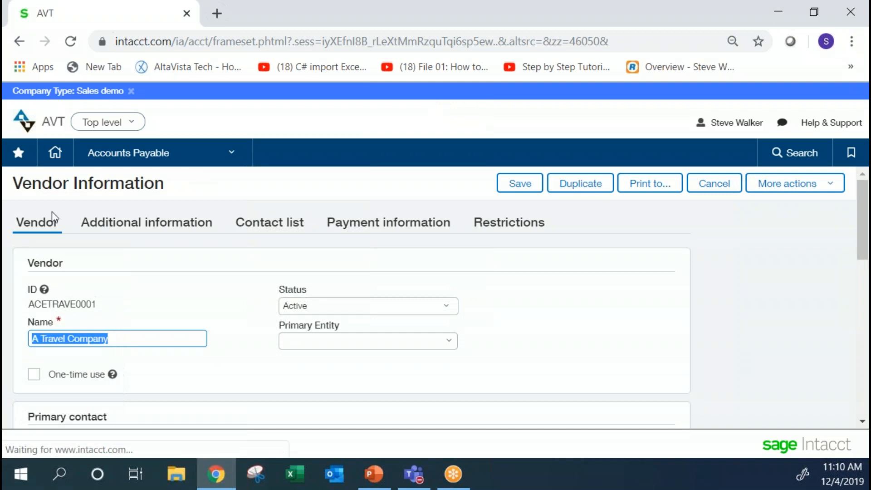
pyautogui.click(91, 222)
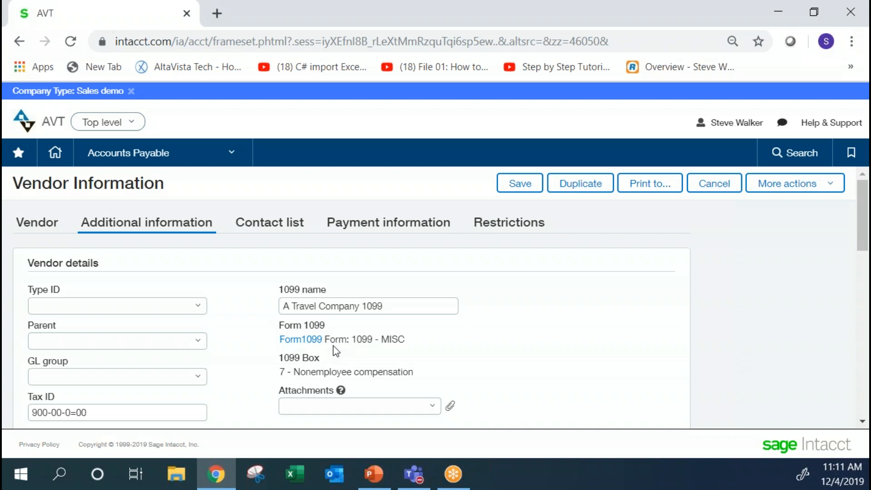
pyautogui.click(289, 309)
pyautogui.moveTo(856, 228); pyautogui.dragTo(856, 248)
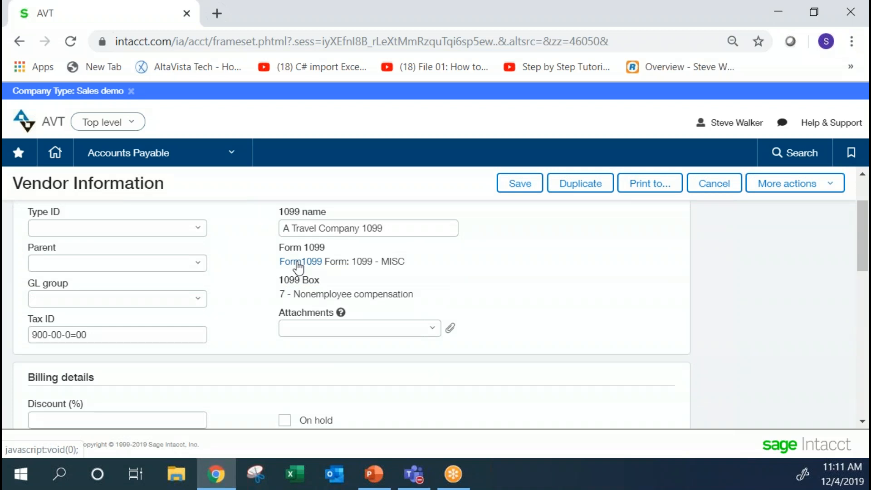
# Open the vendor's Form 1099 details and set the entity to 10.
pyautogui.click(298, 267)
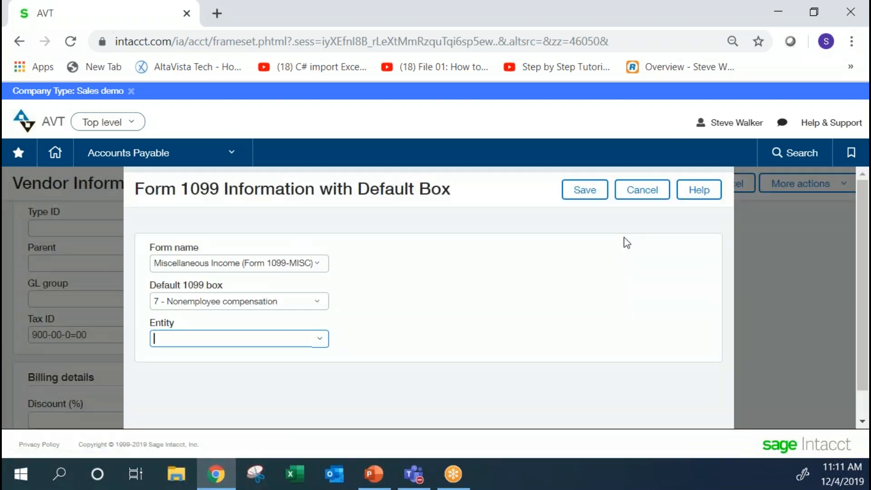
pyautogui.click(320, 343)
pyautogui.scroll(-1, 204, 402)
pyautogui.click(194, 389)
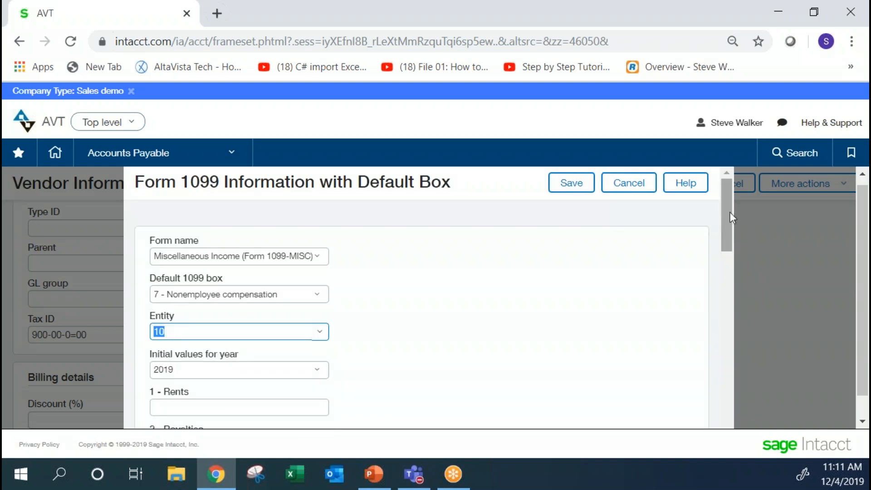
# Enter 2000 as the 2019 initial value for box 3, Other income, and save the Form 1099 details.
pyautogui.moveTo(729, 222); pyautogui.dragTo(727, 239)
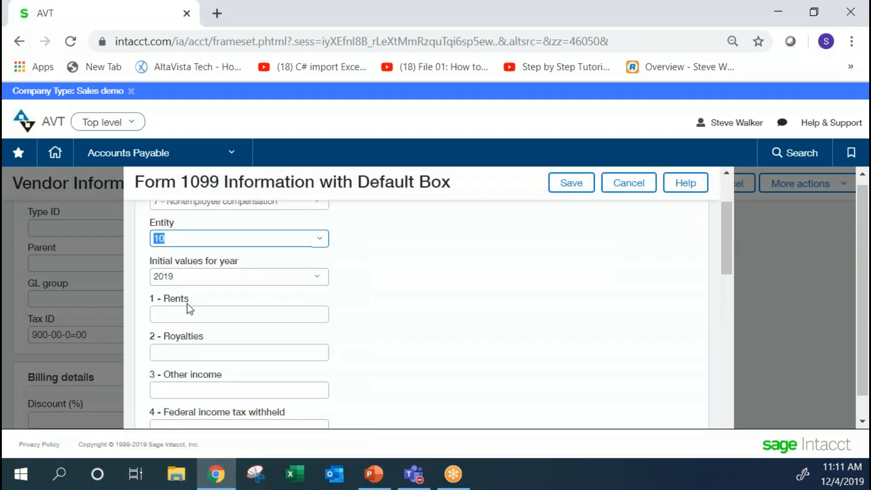
pyautogui.click(187, 390)
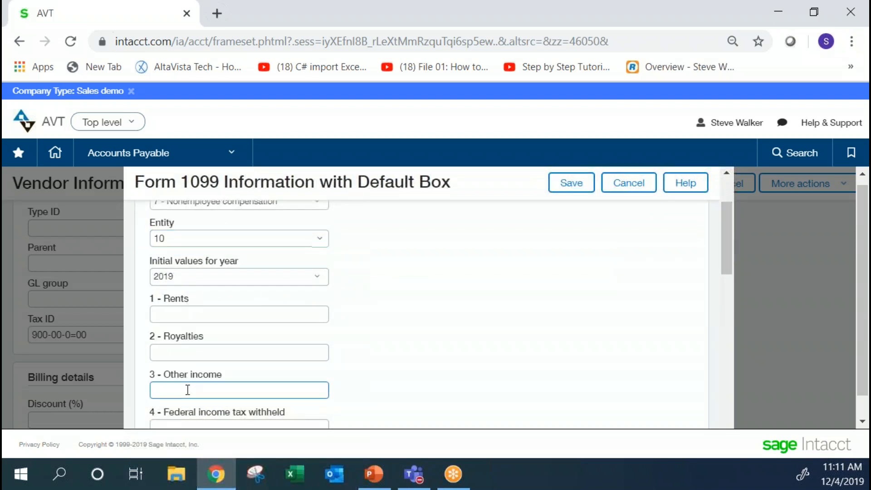
pyautogui.write('2000')
pyautogui.press('Tab')
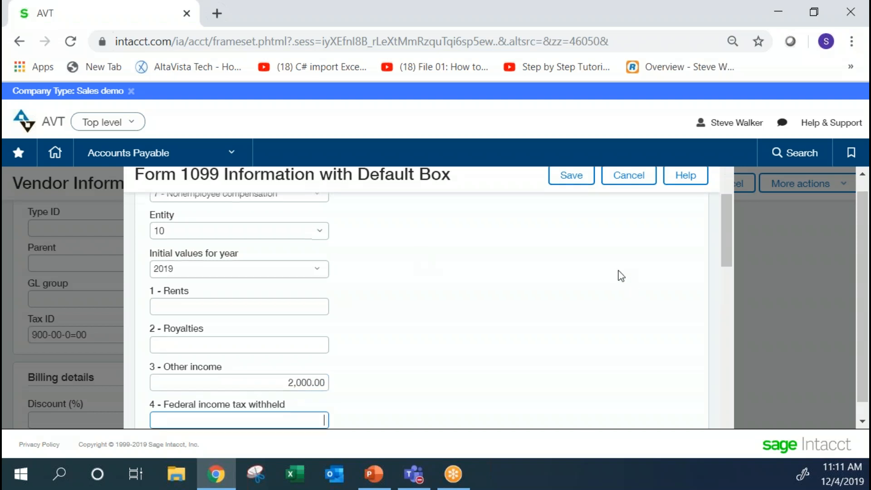
pyautogui.click(570, 176)
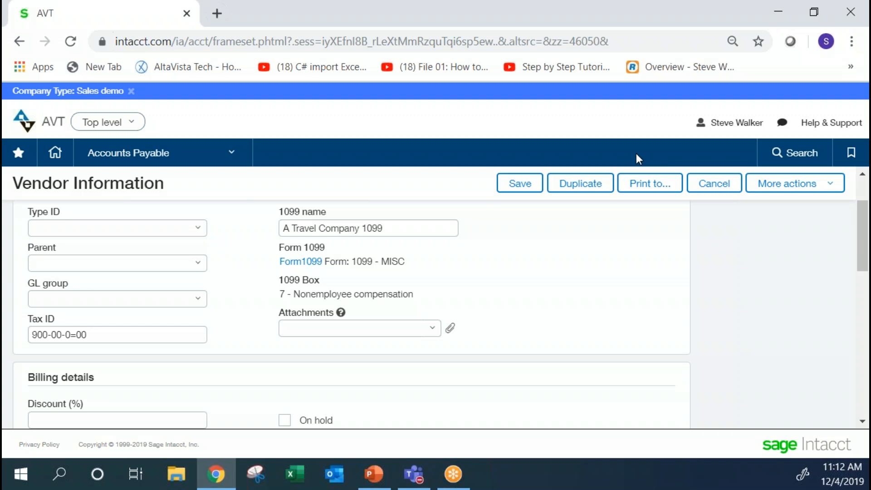
# Open the bookmarked AP Bill Information page, leaving the vendor record without saving its changes.
pyautogui.click(217, 163)
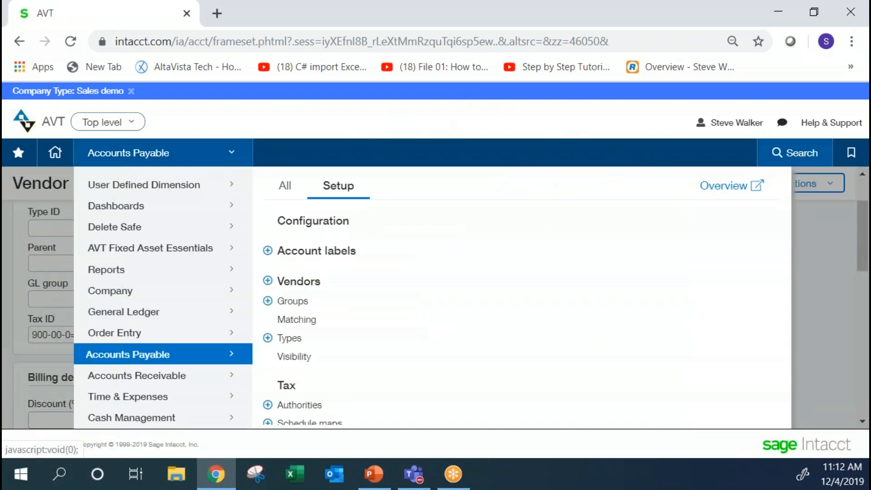
pyautogui.click(851, 157)
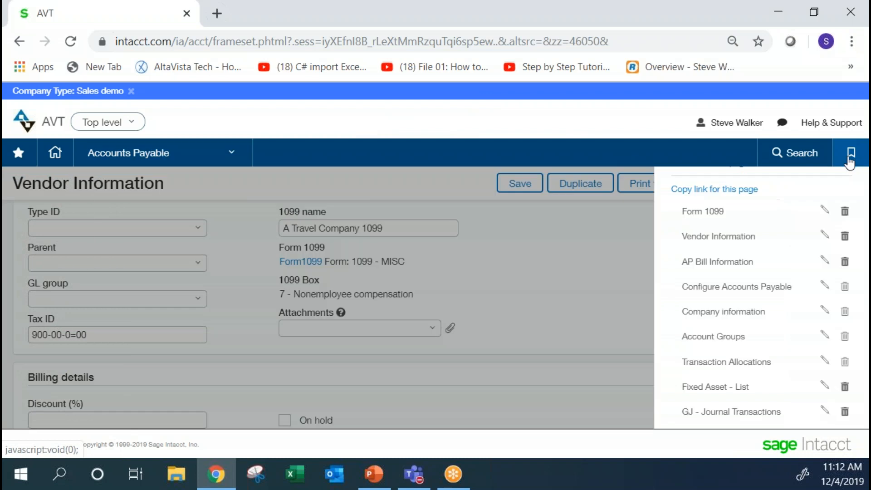
pyautogui.click(706, 263)
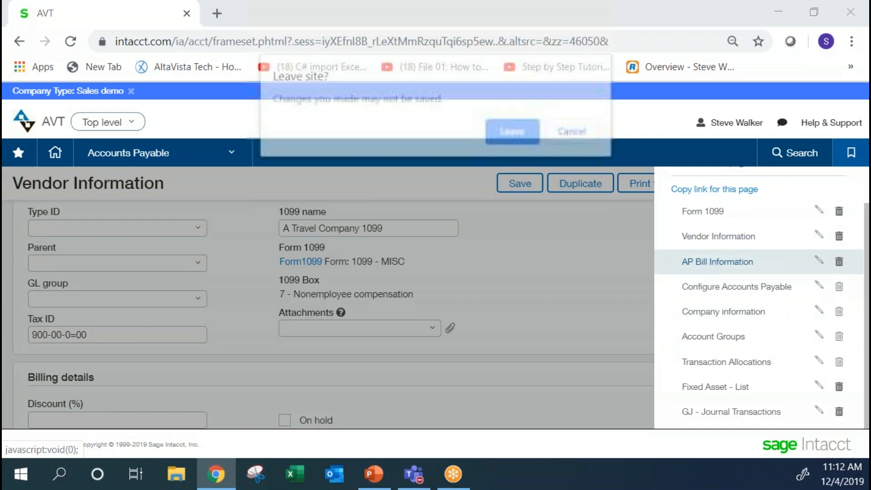
pyautogui.click(515, 132)
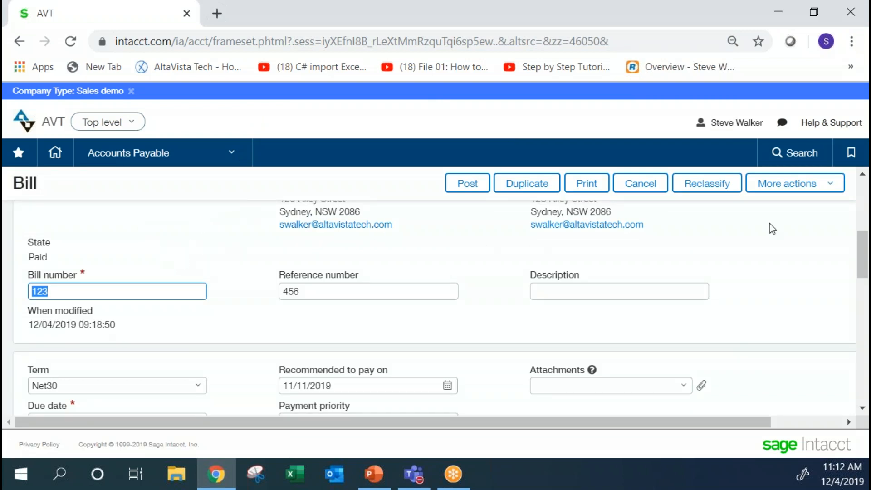
# Examine the A Travel Company bill's header and the Form 1099 tax settings in its line item details.
pyautogui.moveTo(861, 239); pyautogui.dragTo(861, 199)
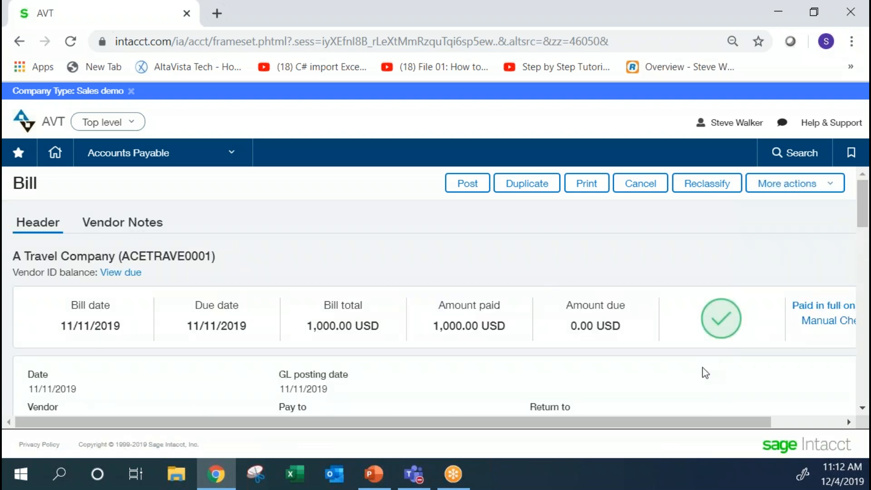
pyautogui.moveTo(864, 201); pyautogui.dragTo(868, 331)
pyautogui.click(552, 321)
pyautogui.click(507, 344)
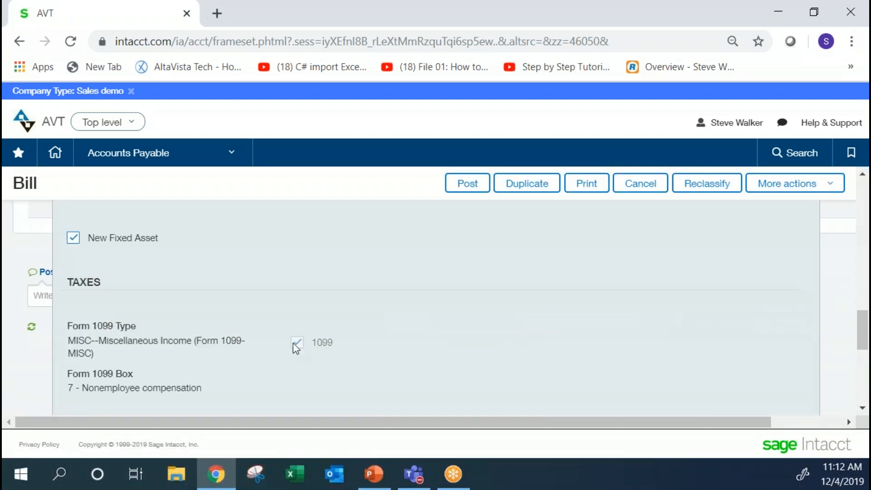
pyautogui.doubleClick(296, 349)
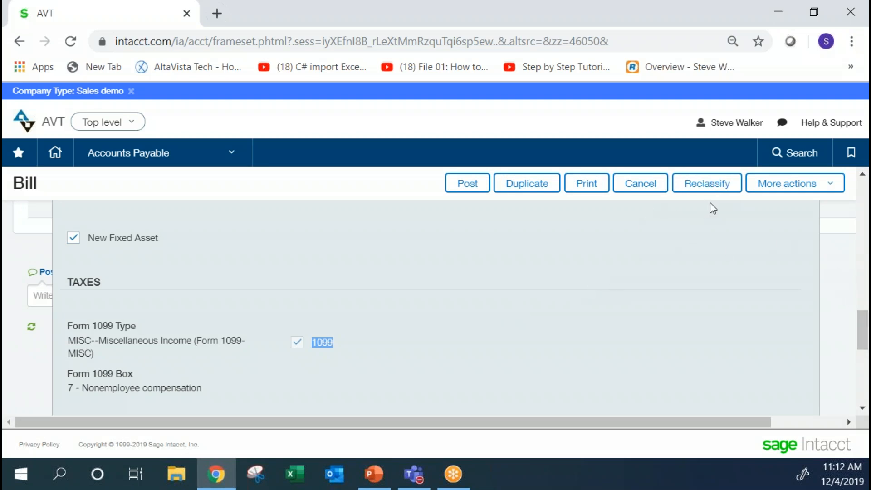
# Try to reclassify the paid A Travel Company bill with the line item's 1099 option cleared, and post it.
pyautogui.click(709, 188)
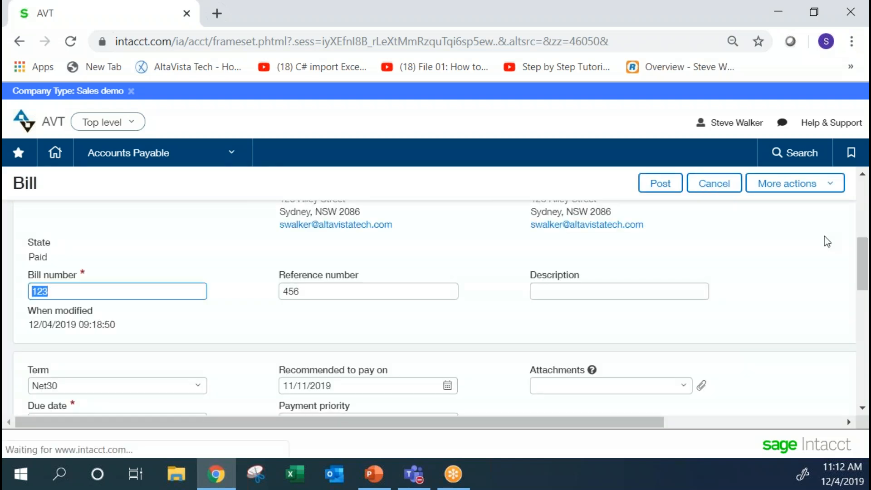
pyautogui.scroll(-2, 864, 272)
pyautogui.moveTo(865, 280); pyautogui.dragTo(867, 355)
pyautogui.click(442, 248)
pyautogui.click(549, 263)
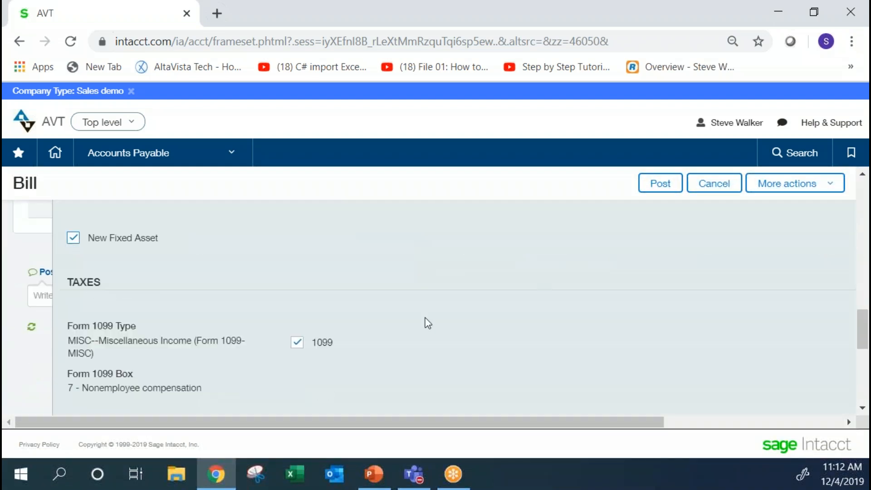
pyautogui.click(297, 343)
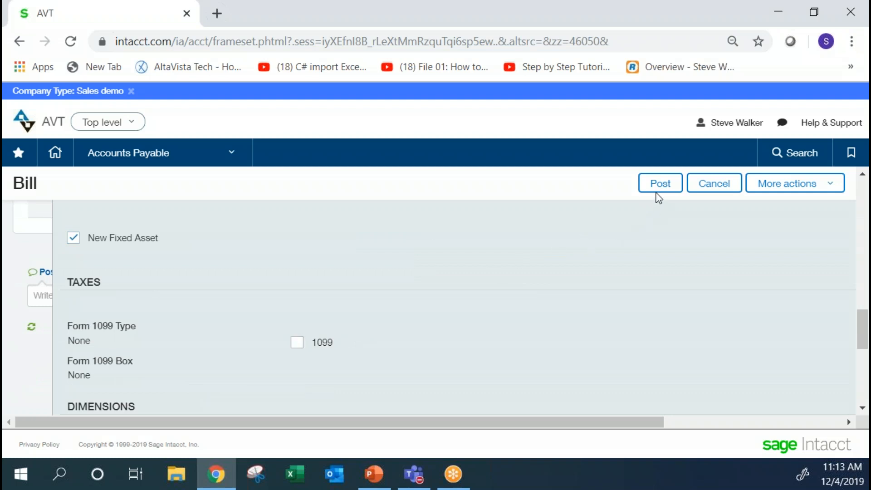
pyautogui.click(659, 183)
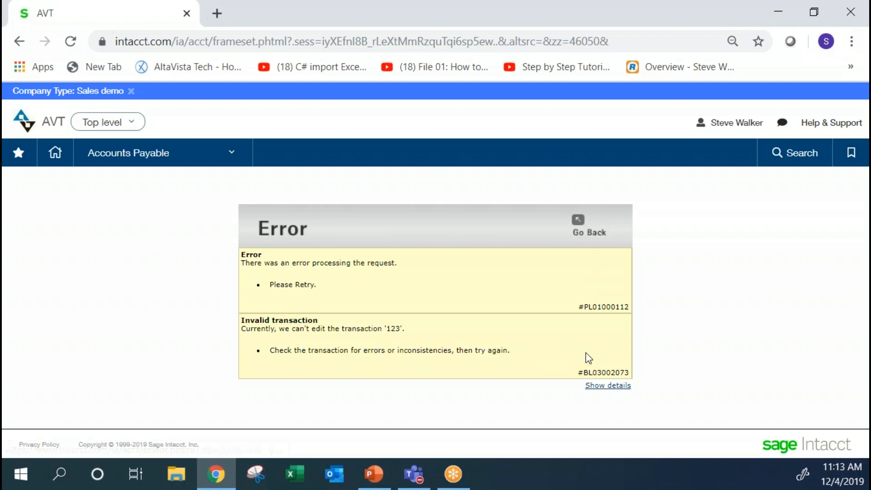
# Show the posting error's details, then return to the bill and try to post it again.
pyautogui.click(597, 385)
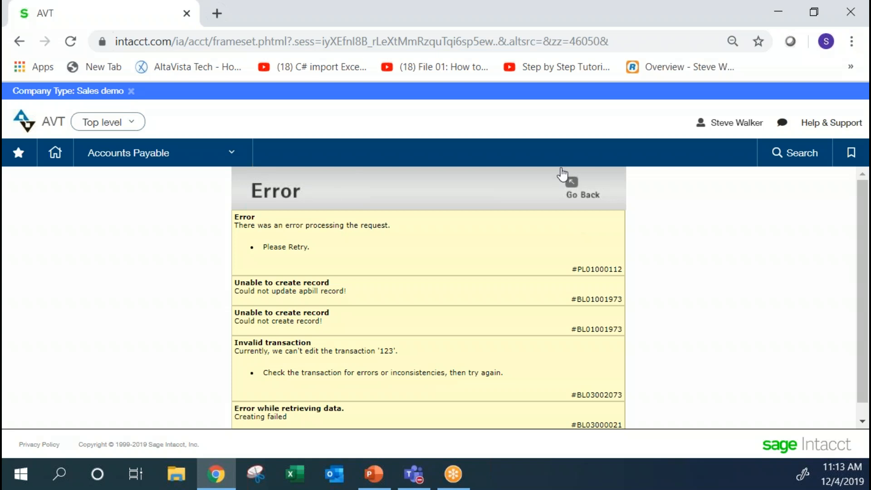
pyautogui.click(578, 187)
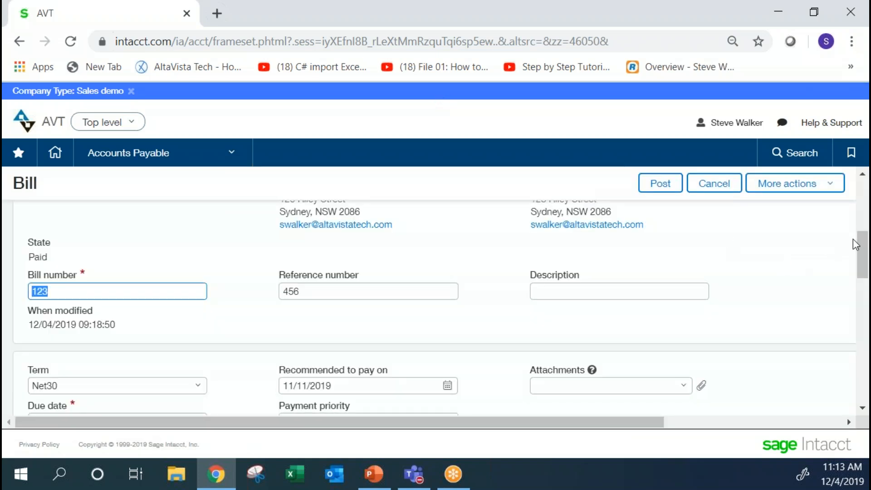
pyautogui.scroll(1, 863, 233)
pyautogui.moveTo(863, 233); pyautogui.dragTo(863, 202)
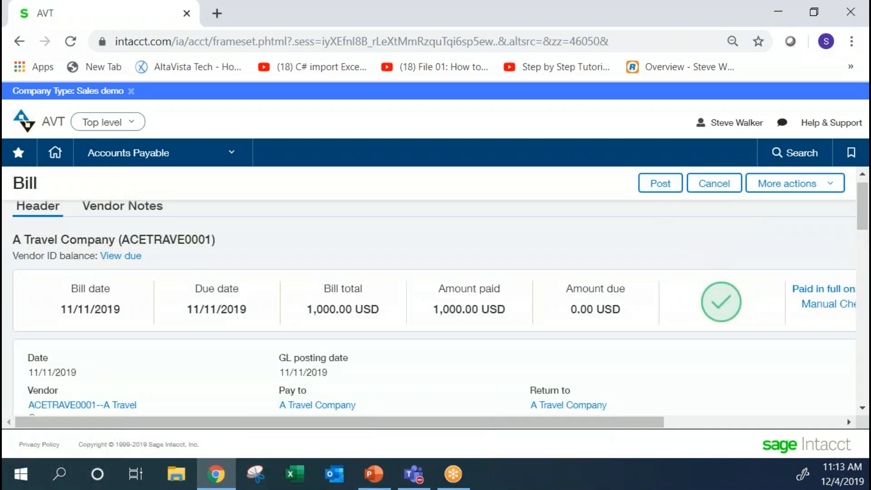
pyautogui.click(660, 187)
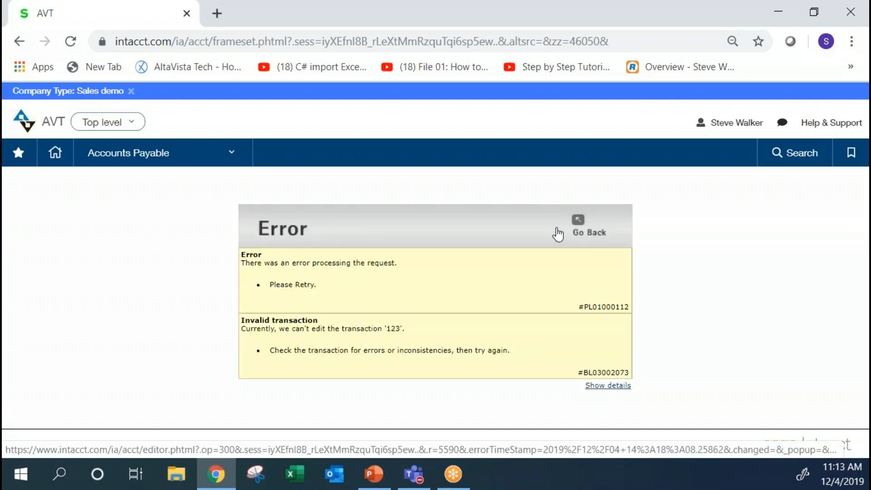
# Leave the posting error, cancel the A Travel Company bill's reclassification, and return to the Accounts Payable overview.
pyautogui.click(583, 227)
pyautogui.click(716, 184)
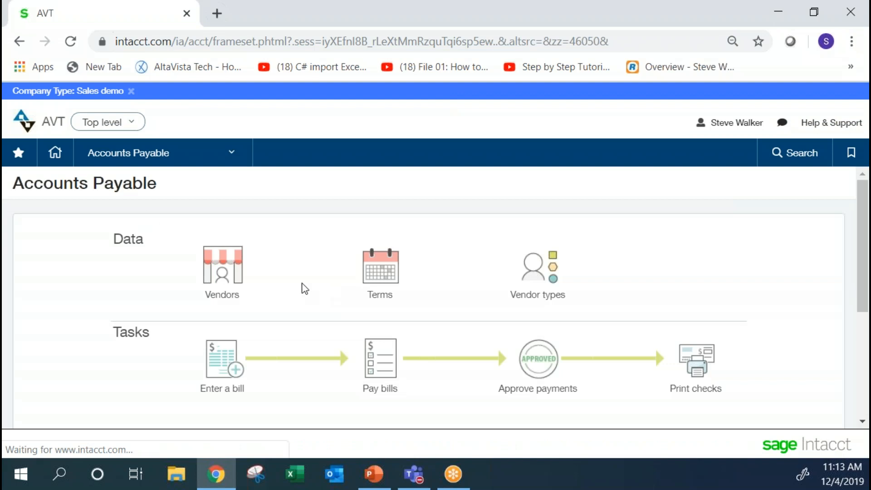
pyautogui.click(139, 164)
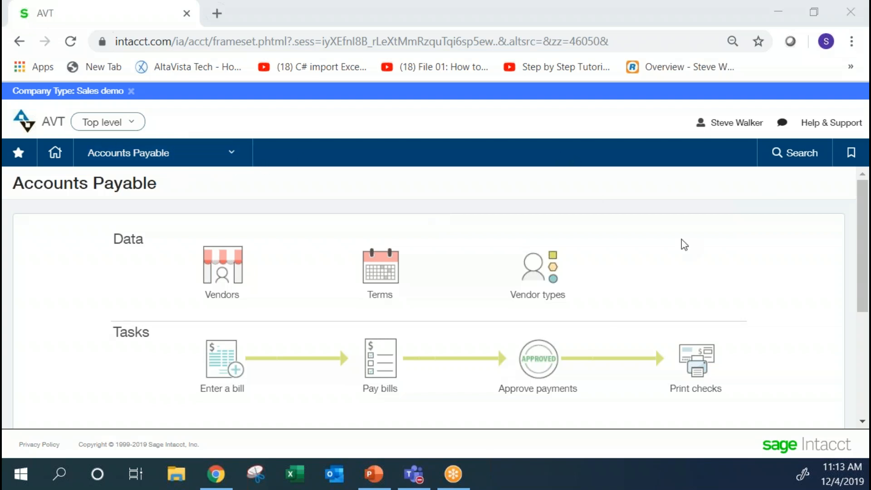
# Open the bookmarked Vendor Information page and show the A Travel Company vendor's additional information.
pyautogui.doubleClick(557, 247)
pyautogui.click(850, 152)
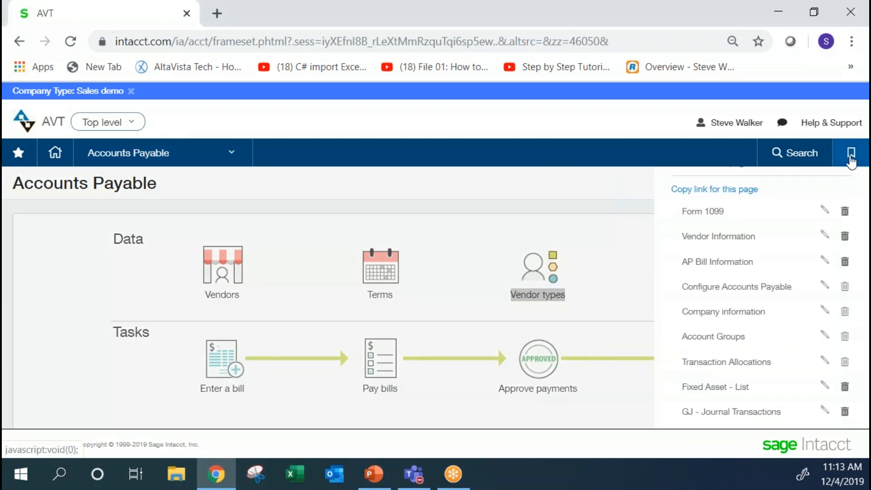
pyautogui.click(749, 237)
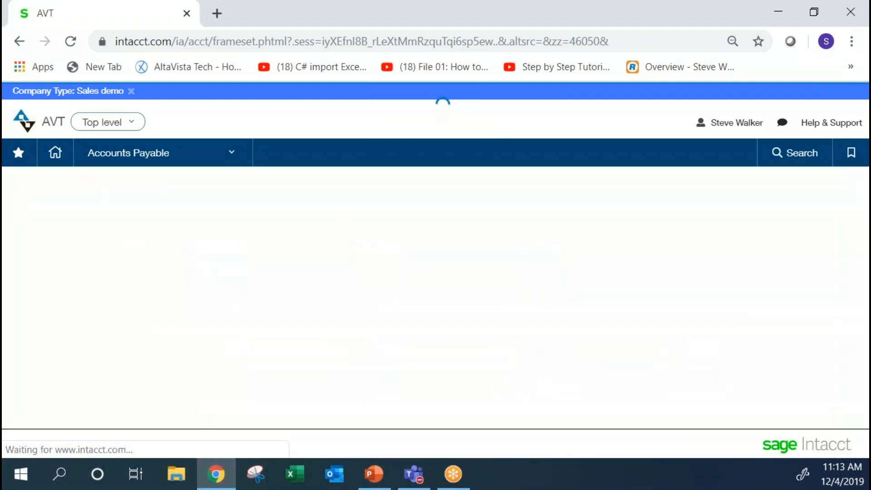
pyautogui.click(146, 222)
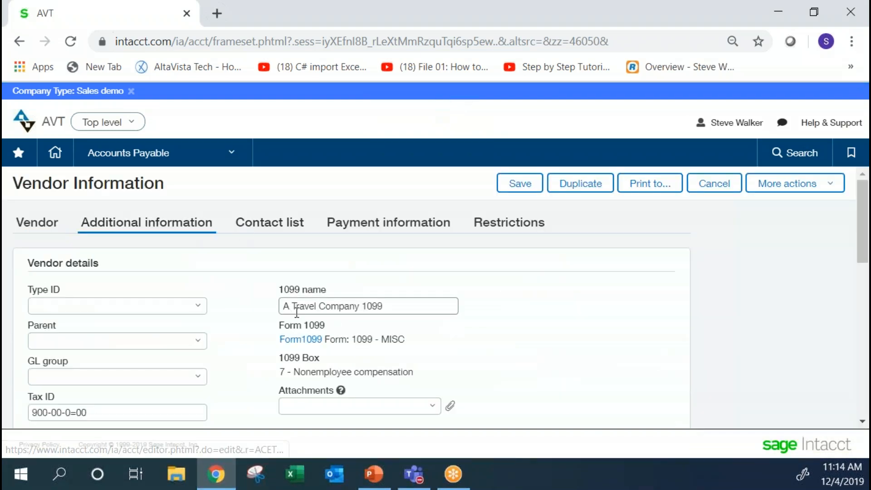
# In the vendor's Form 1099 information, select entity 10--Texas, set the 2019 initial value of 3 - Other income to 1, and save.
pyautogui.click(300, 339)
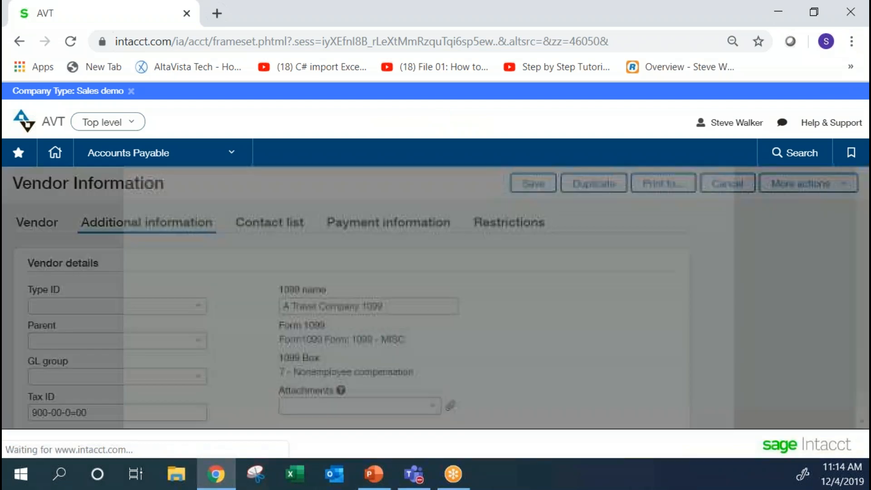
pyautogui.click(304, 343)
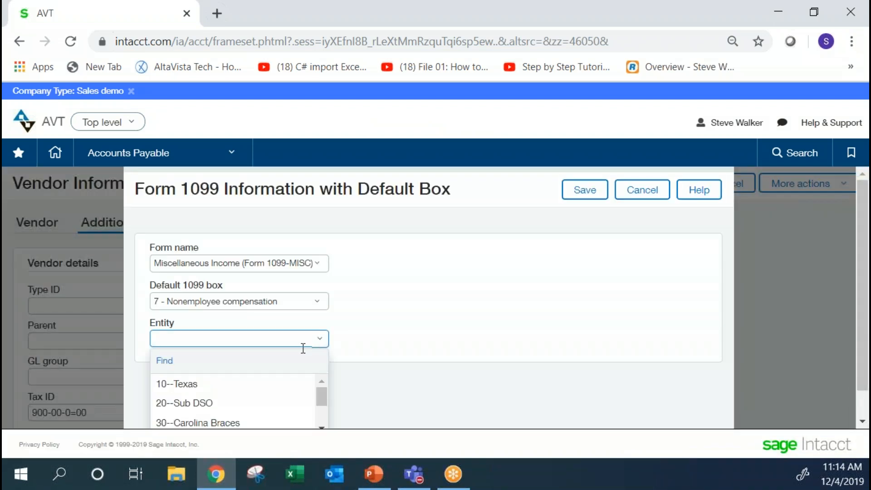
pyautogui.click(279, 384)
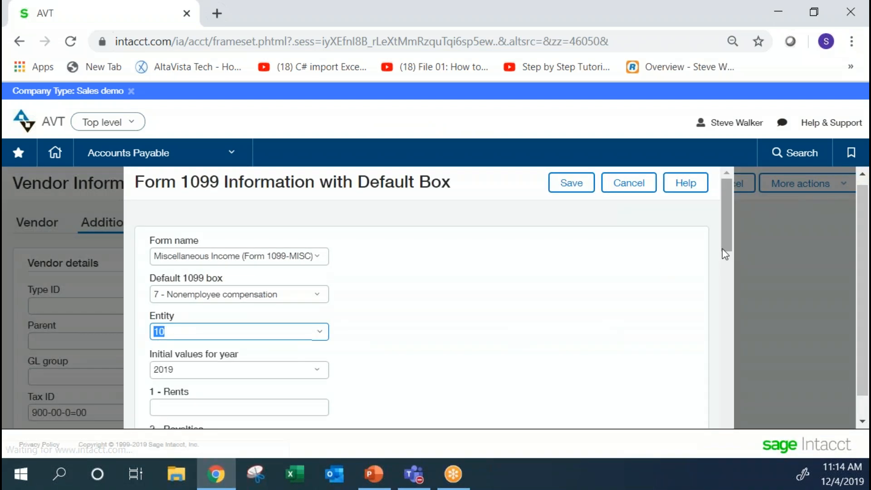
pyautogui.moveTo(728, 234); pyautogui.dragTo(735, 285)
pyautogui.click(318, 285)
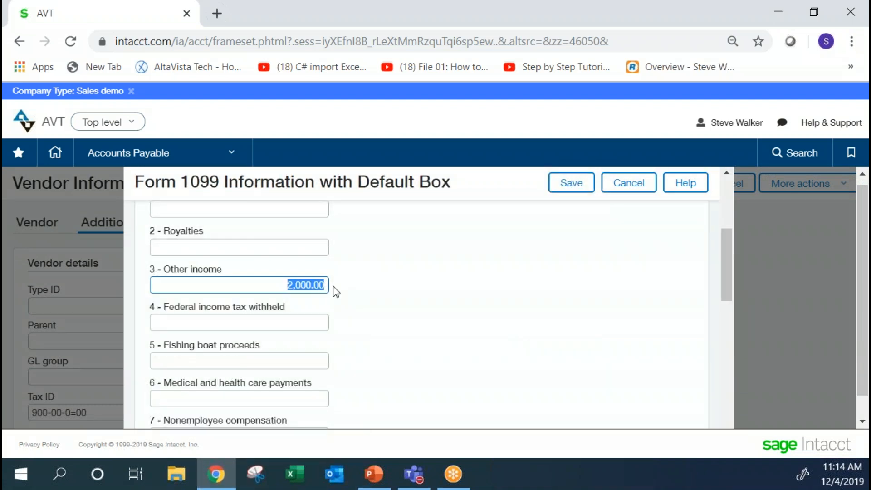
pyautogui.write('1000')
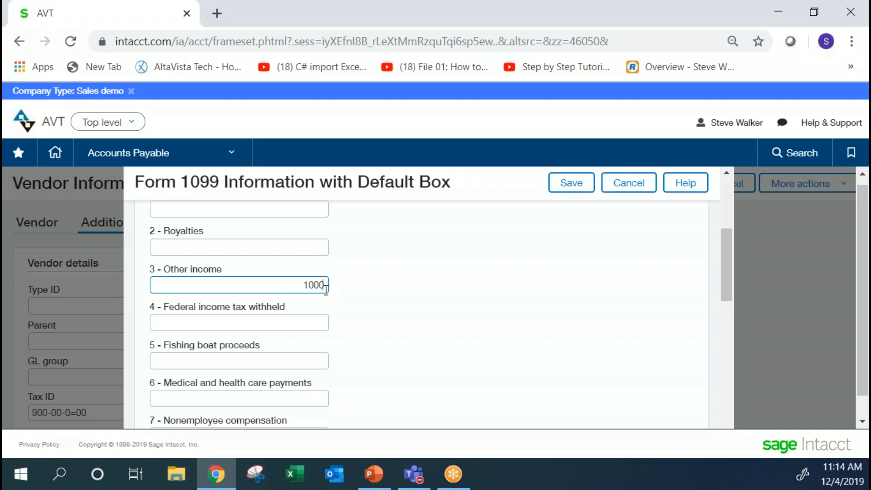
pyautogui.click(370, 281)
pyautogui.click(565, 194)
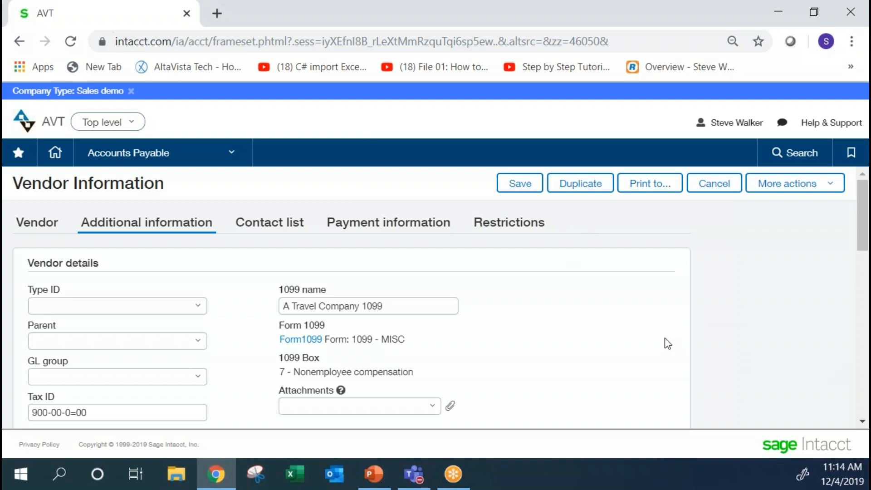
# Switch to the PowerPoint presentation.
pyautogui.hotkey('alt', 'Tab')
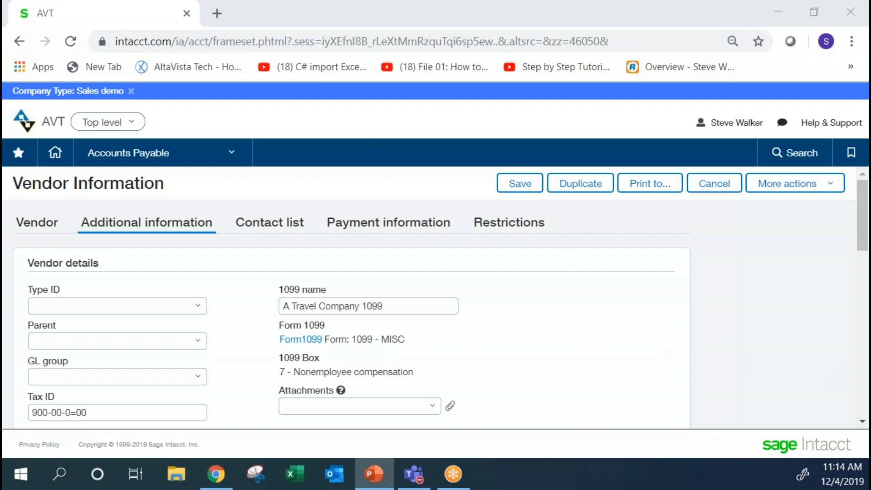
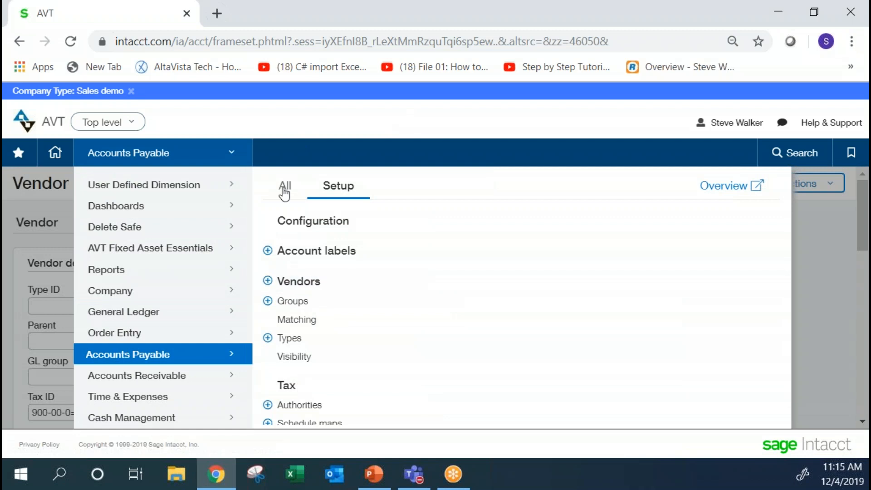
# Open Pay Bills from Accounts Payable, leaving the vendor page without saving, and start adding a new filter set.
pyautogui.click(284, 188)
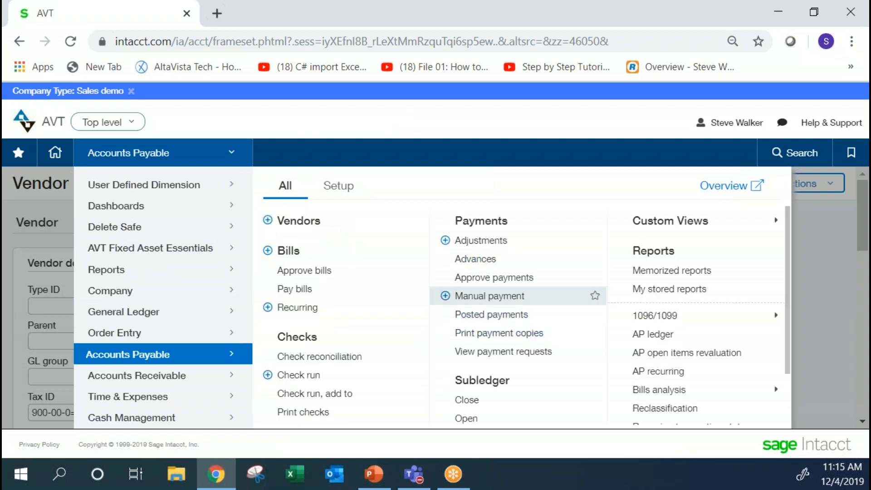
pyautogui.click(406, 289)
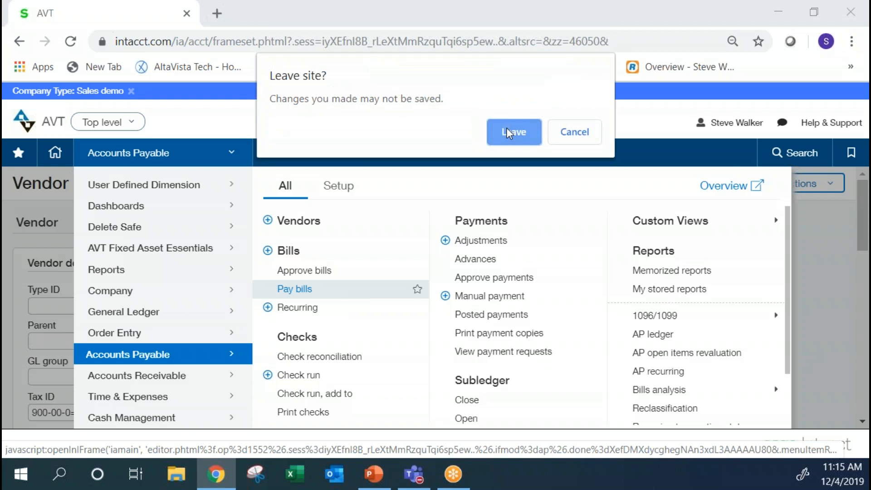
pyautogui.click(507, 132)
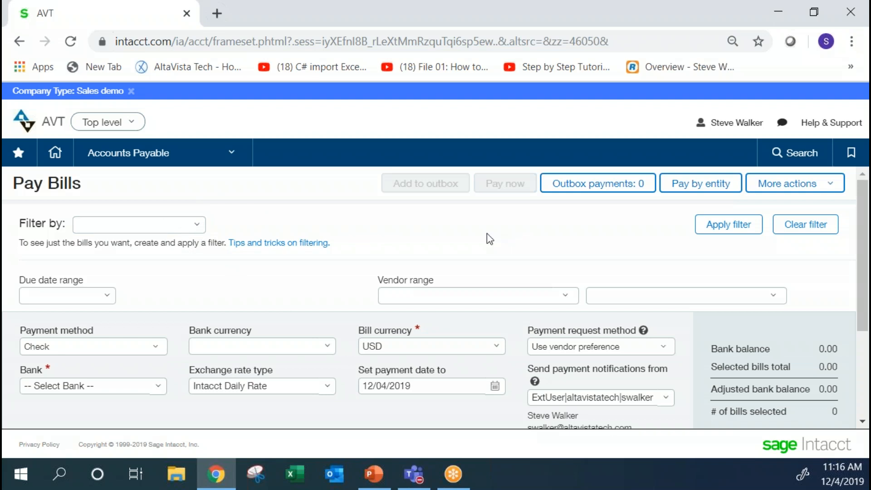
pyautogui.click(197, 226)
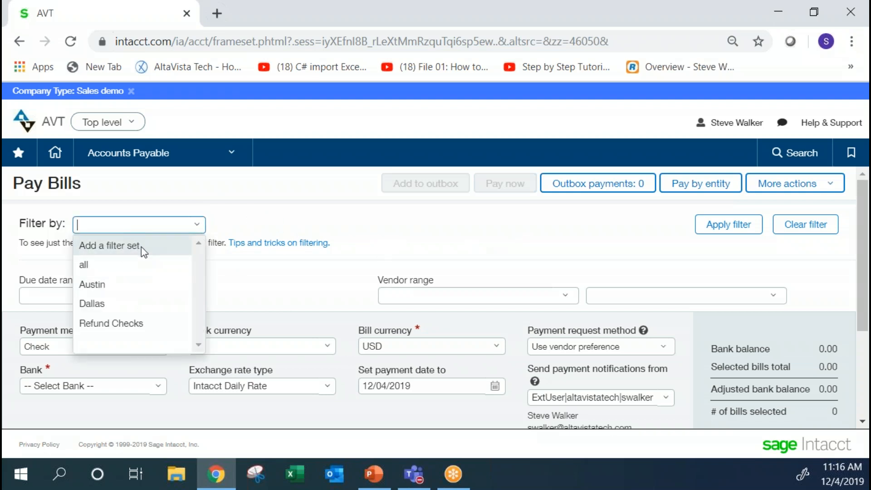
pyautogui.click(111, 247)
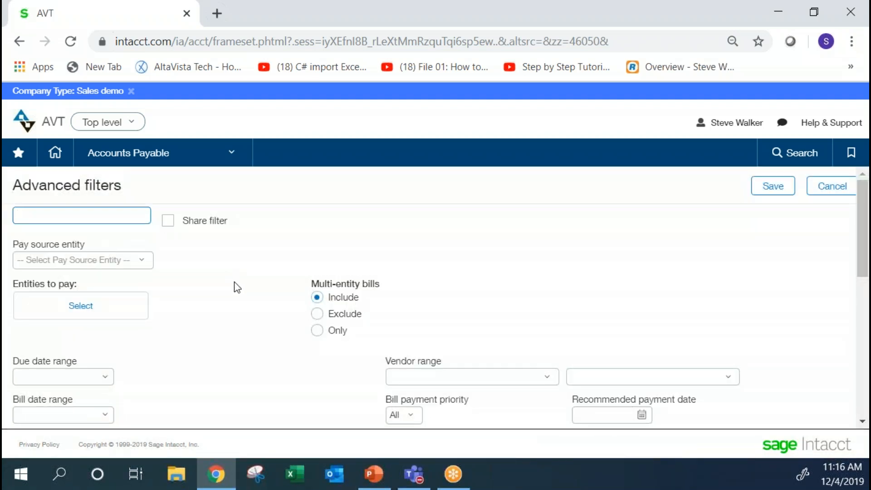
# Review the new filter set's sharing, multi-entity, date, vendor range and payment range options.
pyautogui.click(169, 221)
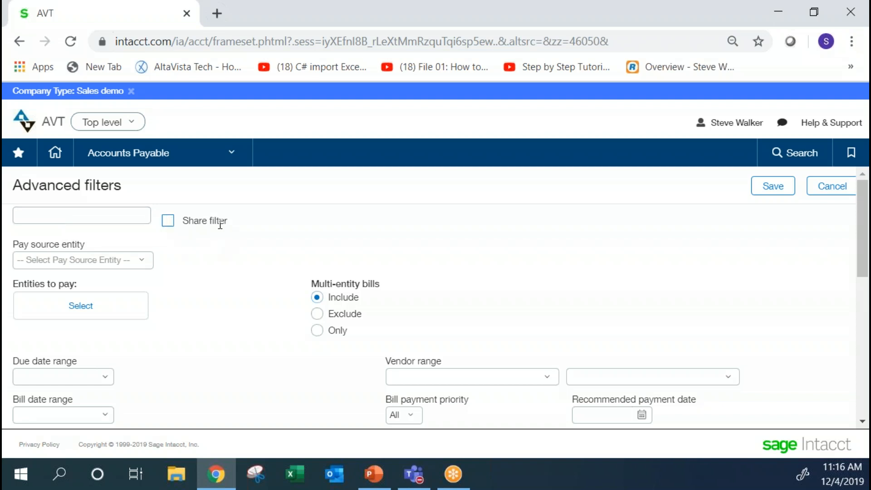
pyautogui.click(171, 223)
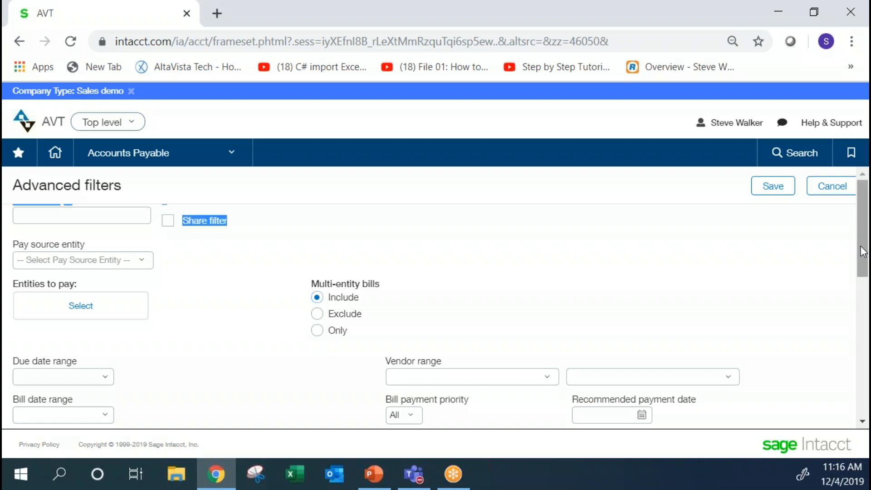
pyautogui.scroll(-1, 864, 263)
pyautogui.moveTo(864, 266); pyautogui.dragTo(864, 285)
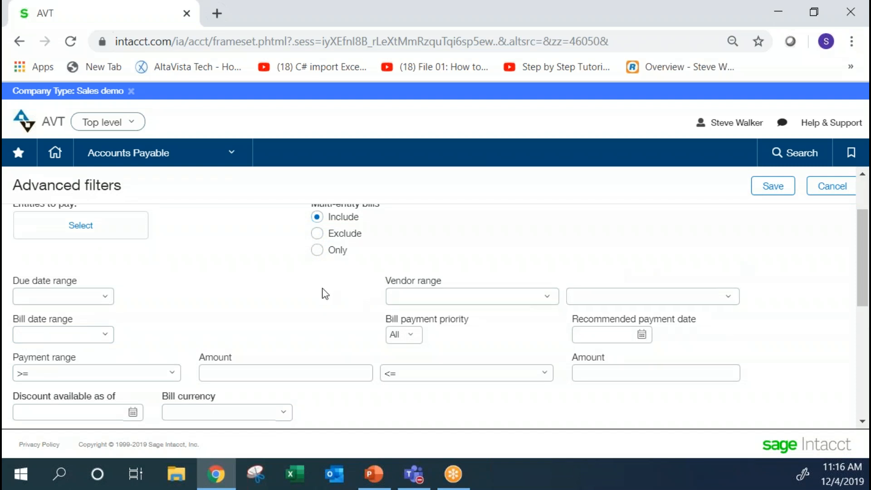
pyautogui.click(469, 298)
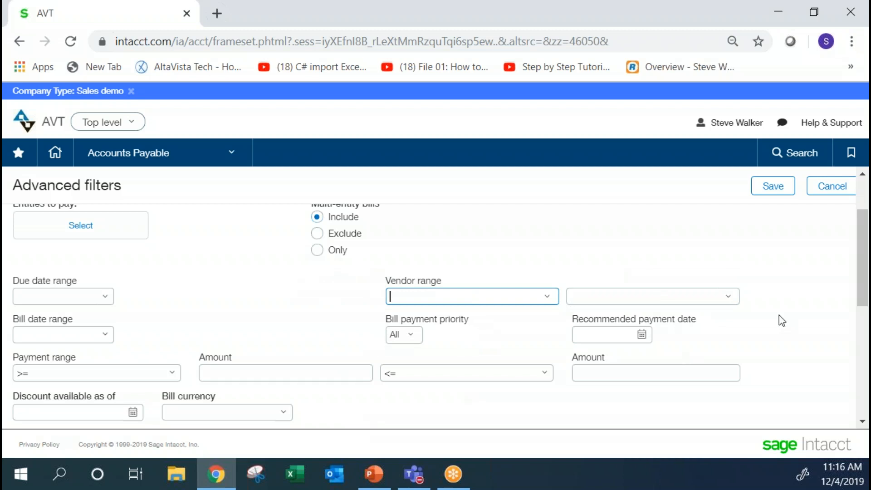
pyautogui.moveTo(863, 279); pyautogui.dragTo(864, 331)
# Add a drill down filter on the Vendor object using the Vendor Type ID attribute.
pyautogui.scroll(-1, 197, 366)
pyautogui.click(182, 371)
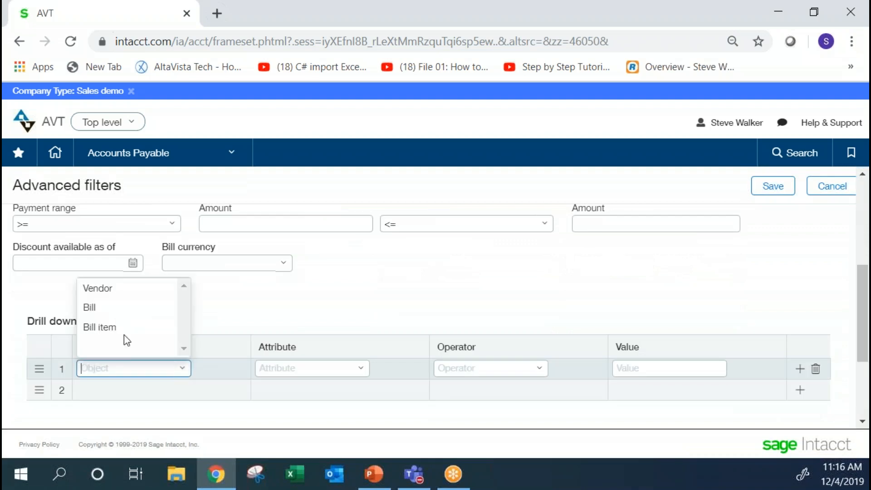
pyautogui.click(107, 292)
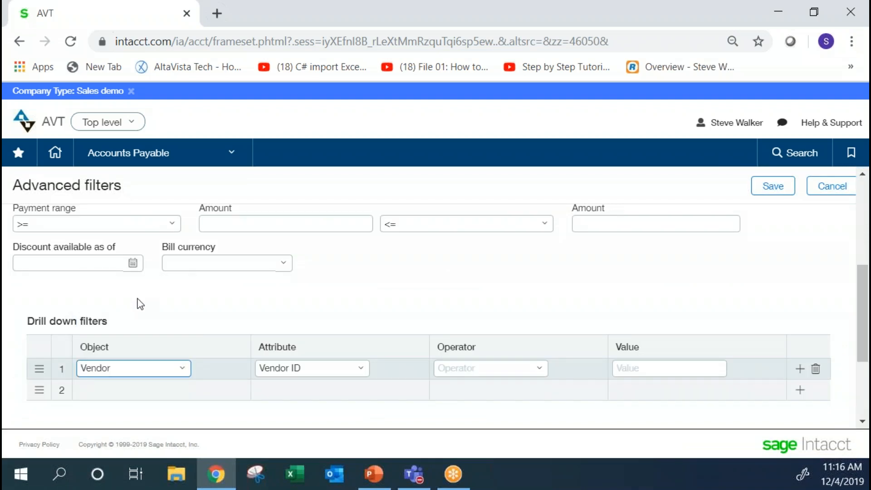
pyautogui.click(361, 371)
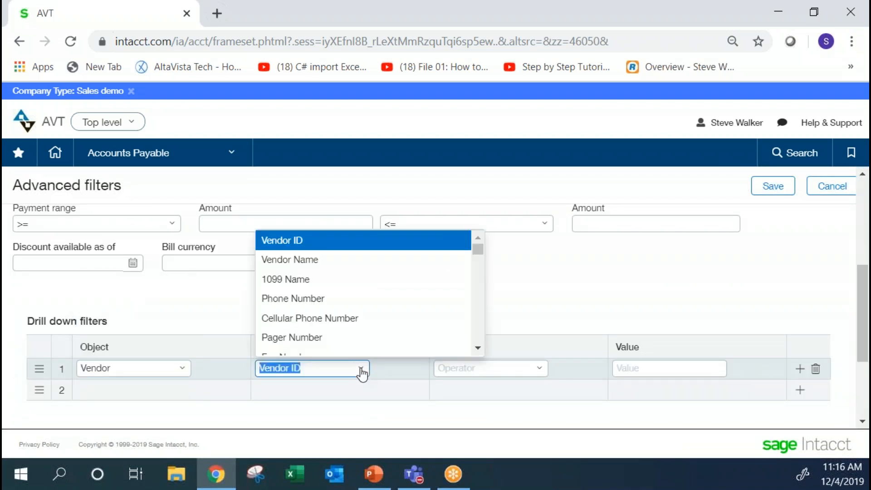
pyautogui.click(478, 348)
pyautogui.moveTo(477, 349); pyautogui.dragTo(478, 348)
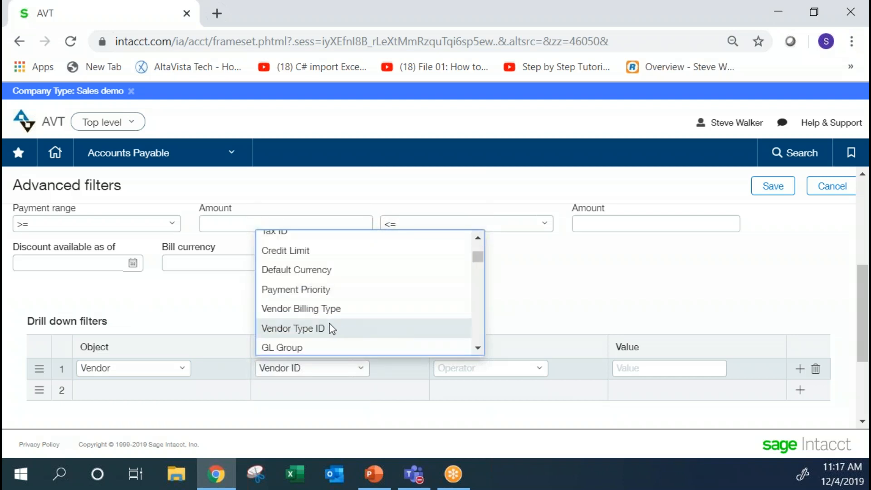
pyautogui.click(332, 329)
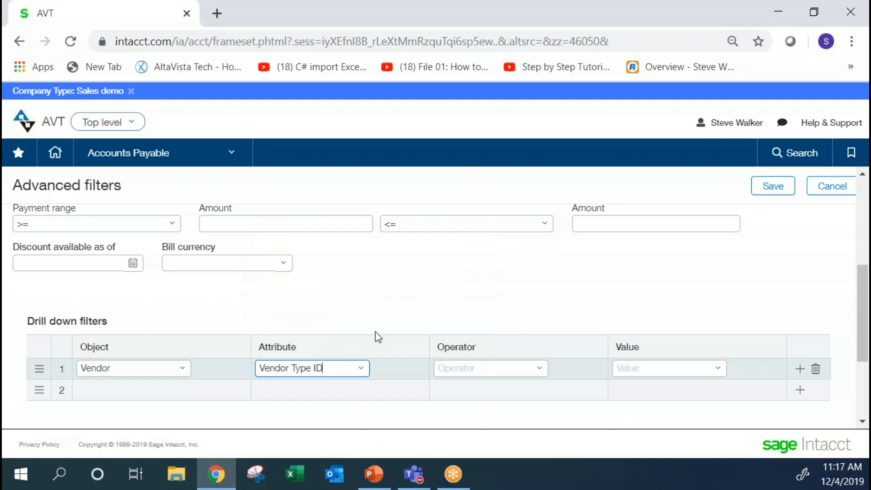
# Complete the Vendor Type ID drill down filter with the operator equals and the value Legal.
pyautogui.click(361, 368)
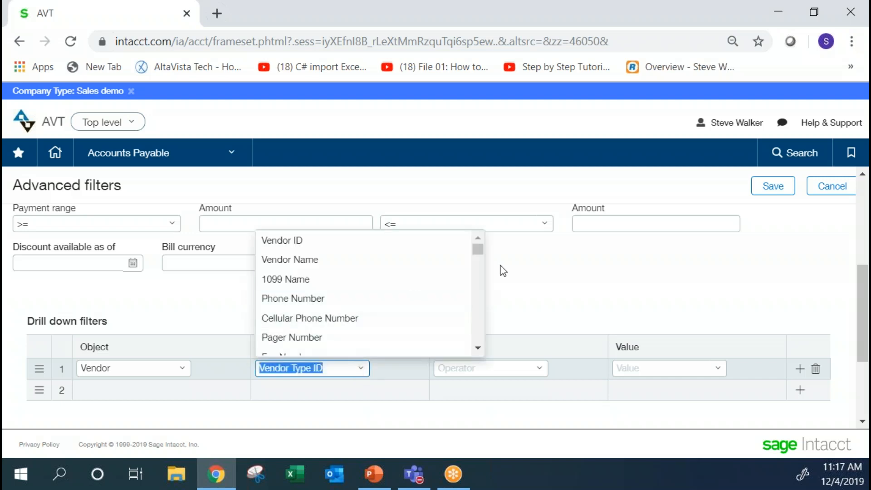
pyautogui.click(538, 270)
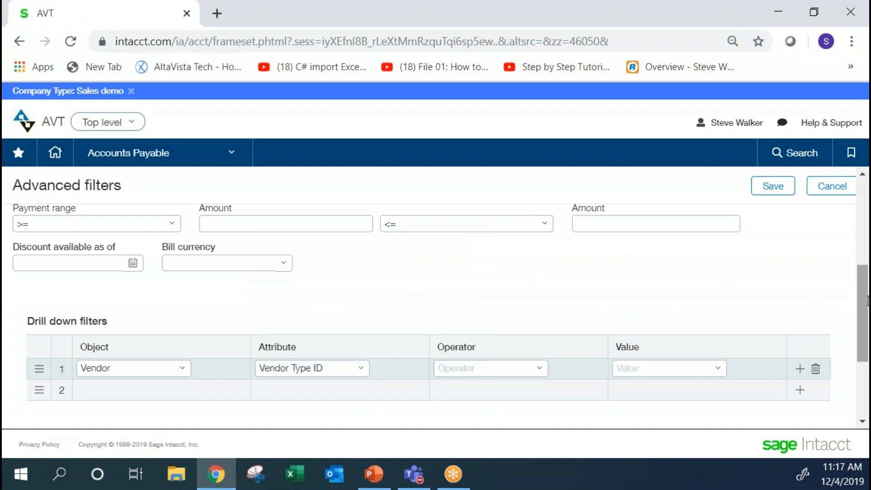
pyautogui.scroll(1, 867, 300)
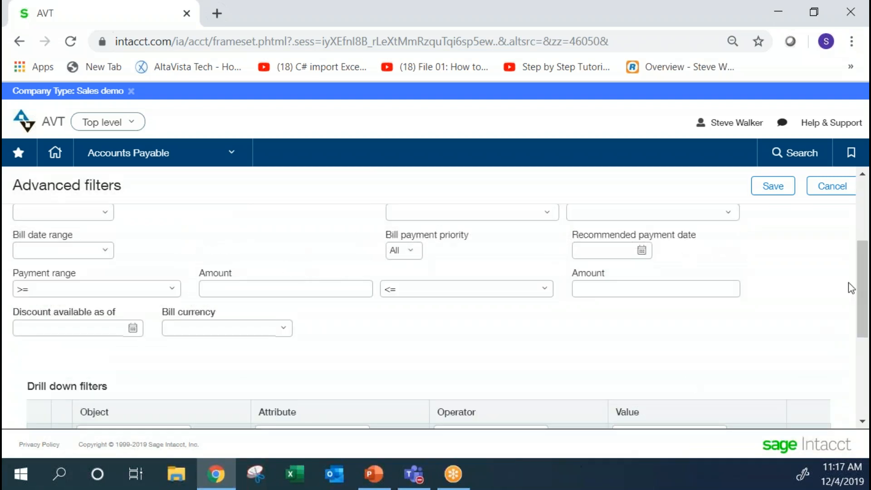
pyautogui.scroll(-1, 862, 290)
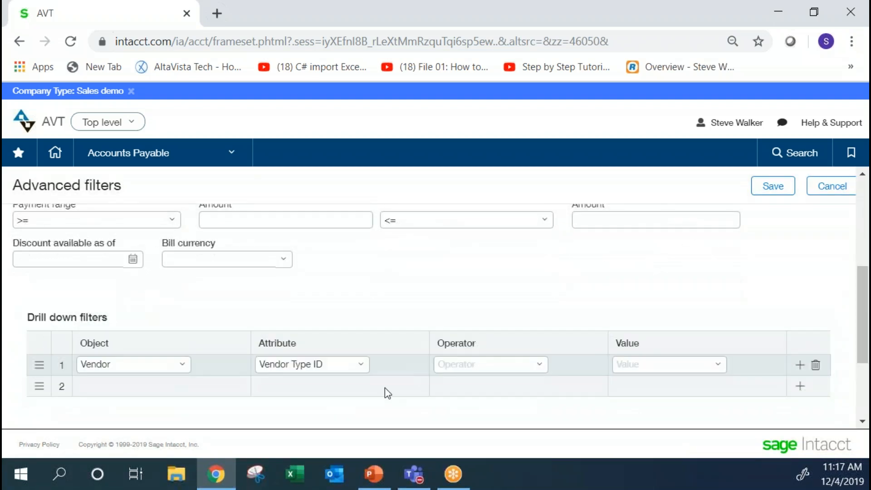
pyautogui.click(526, 361)
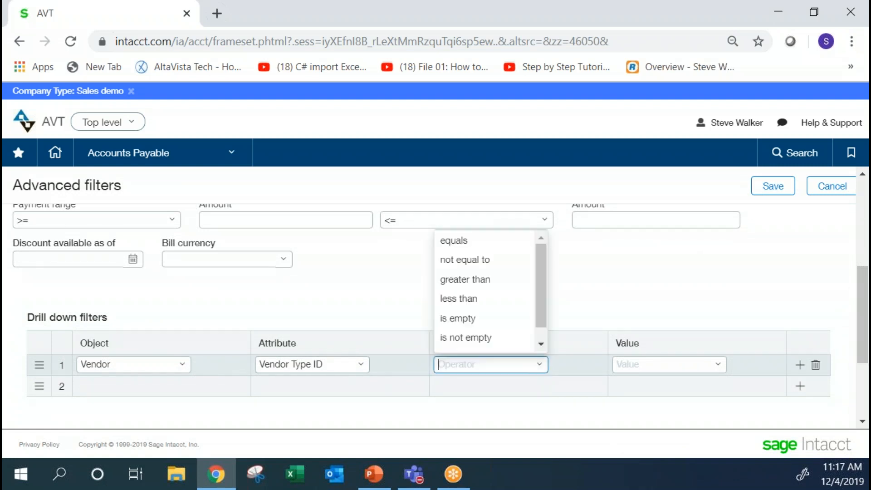
pyautogui.click(463, 243)
pyautogui.click(717, 364)
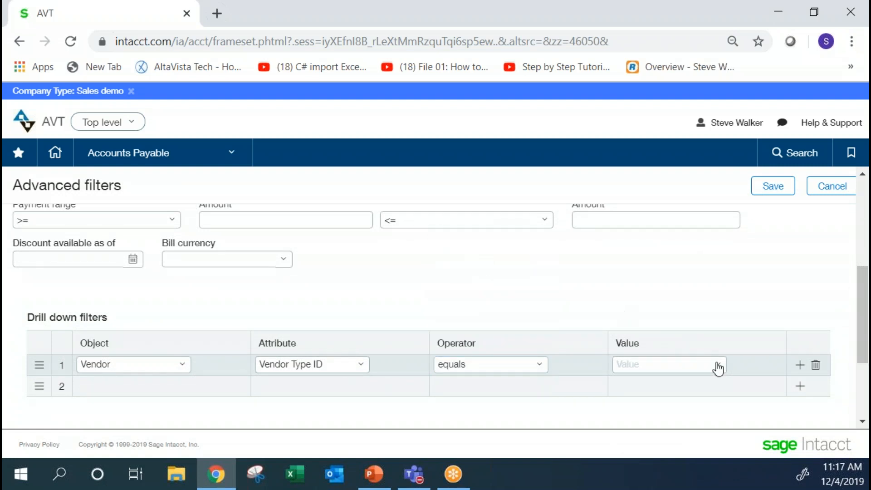
pyautogui.click(653, 254)
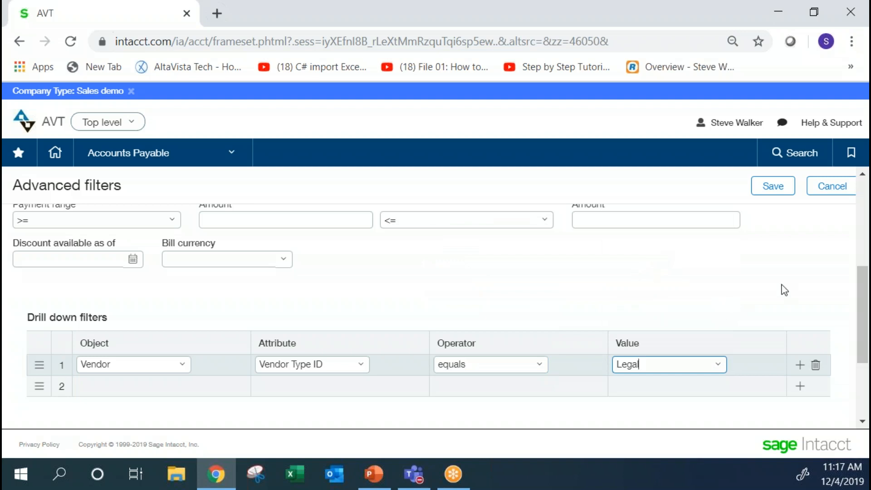
# Name the filter set Legal and enable sharing for it.
pyautogui.moveTo(862, 296); pyautogui.dragTo(860, 204)
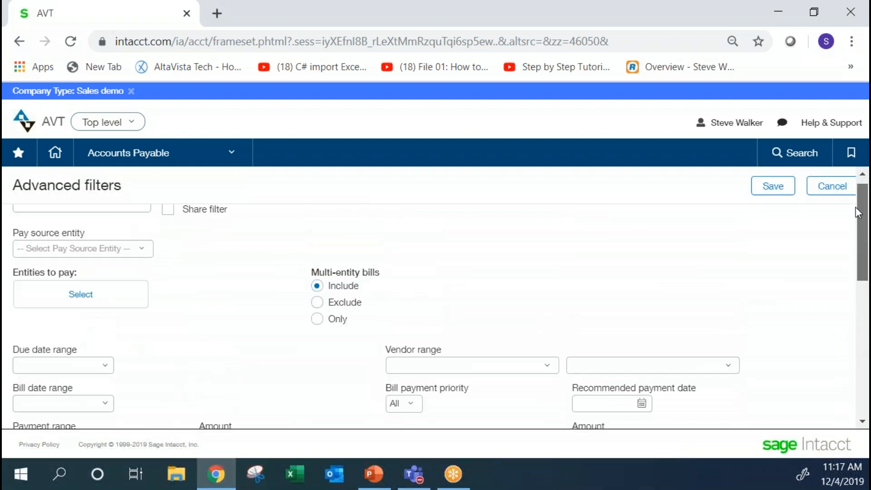
pyautogui.click(100, 216)
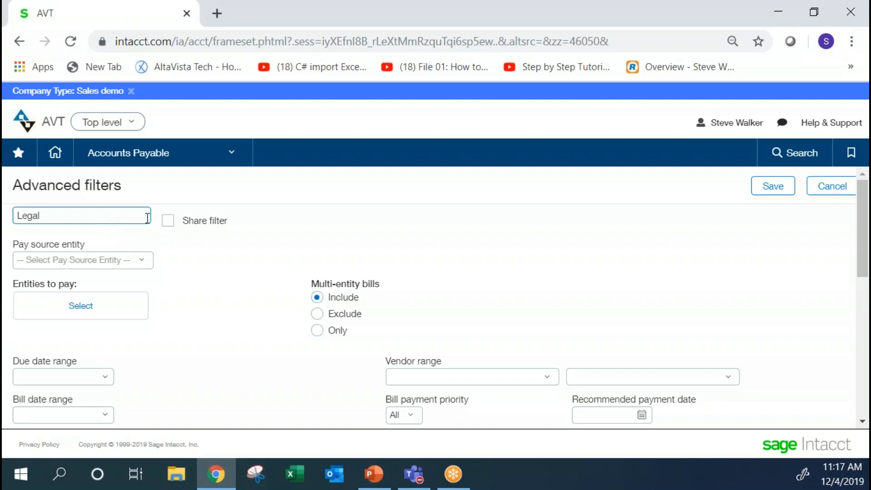
pyautogui.click(169, 225)
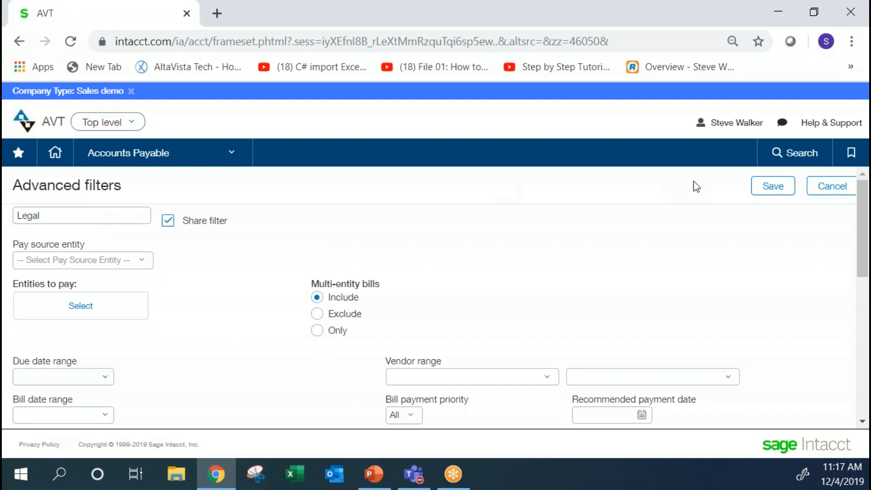
# Set the filter's first sort level to Vendor name in Ascending order.
pyautogui.moveTo(862, 218); pyautogui.dragTo(861, 357)
pyautogui.click(511, 353)
pyautogui.click(518, 353)
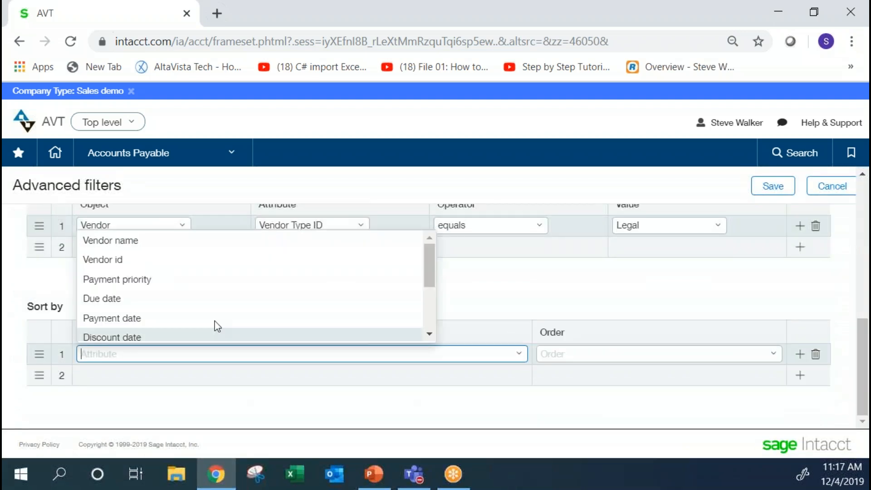
pyautogui.click(110, 240)
pyautogui.click(552, 356)
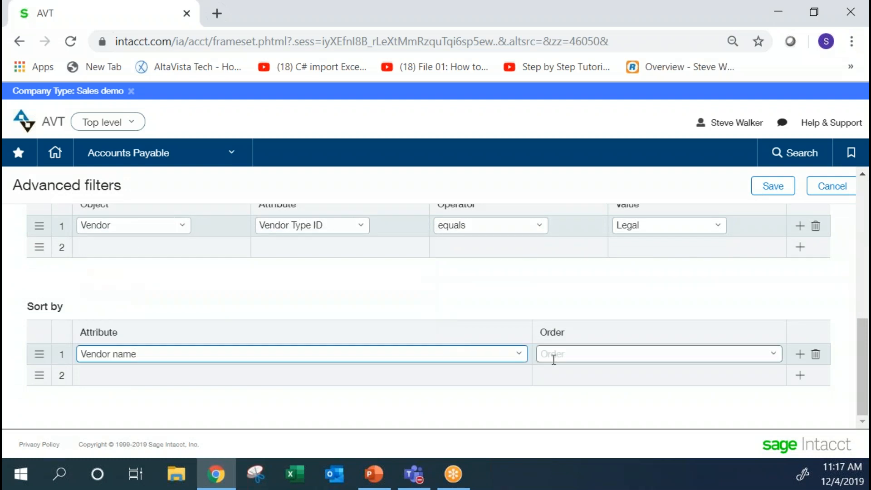
pyautogui.click(774, 353)
pyautogui.click(655, 294)
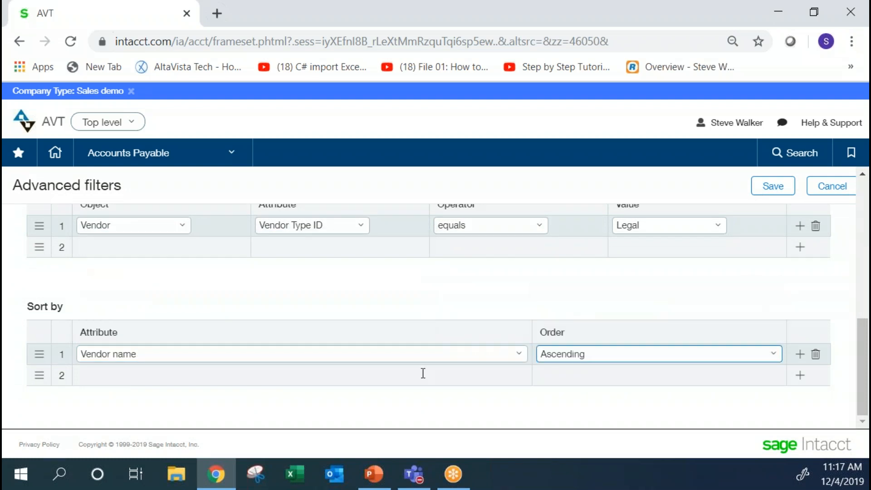
# Add a second sort level by Due date in Ascending order.
pyautogui.click(353, 381)
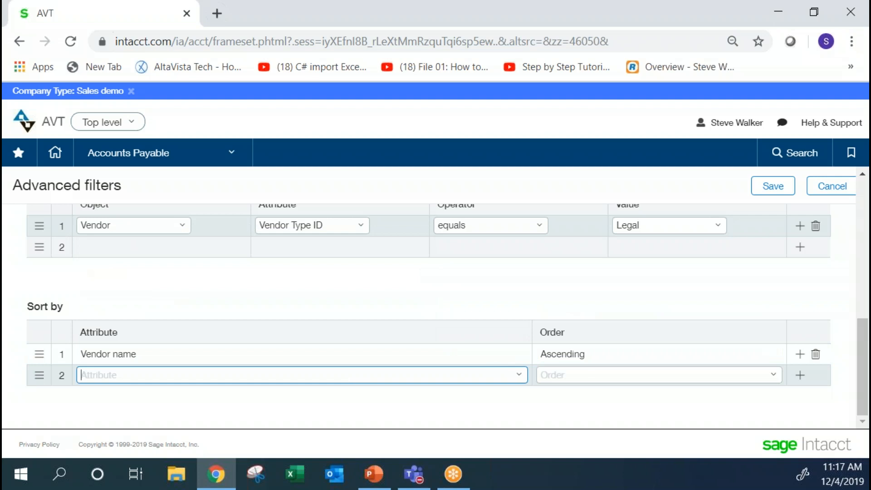
pyautogui.click(517, 376)
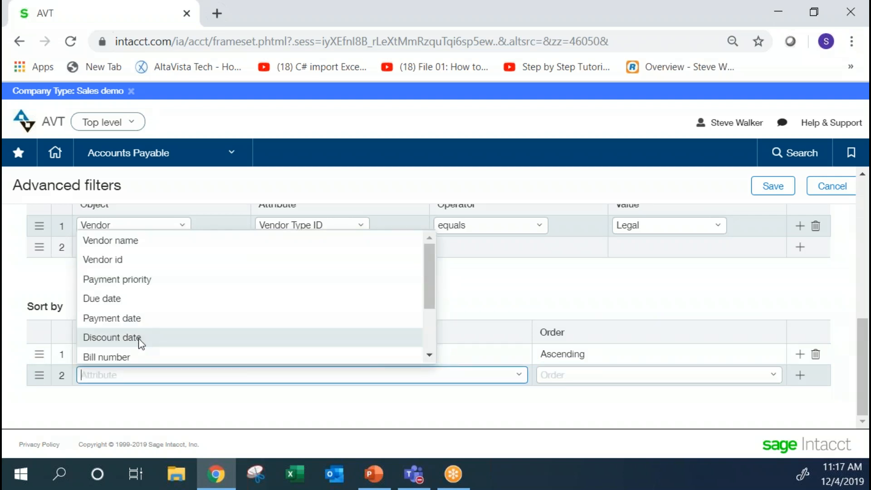
pyautogui.click(120, 299)
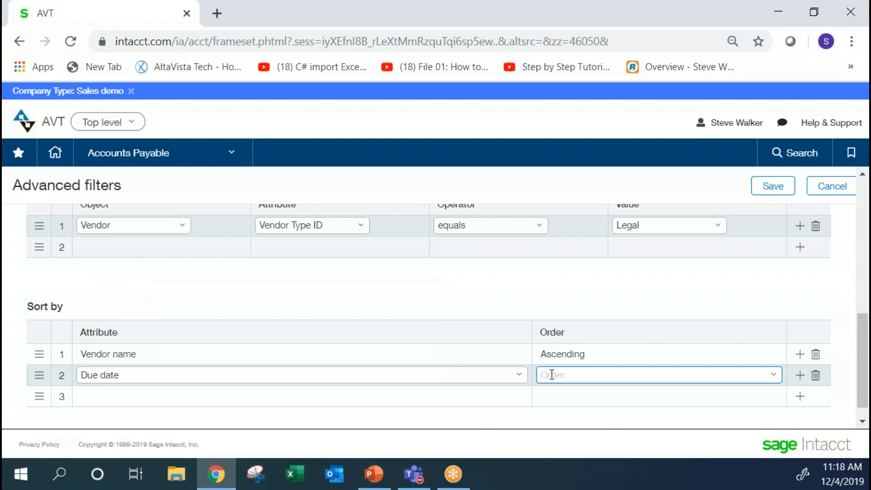
pyautogui.click(773, 380)
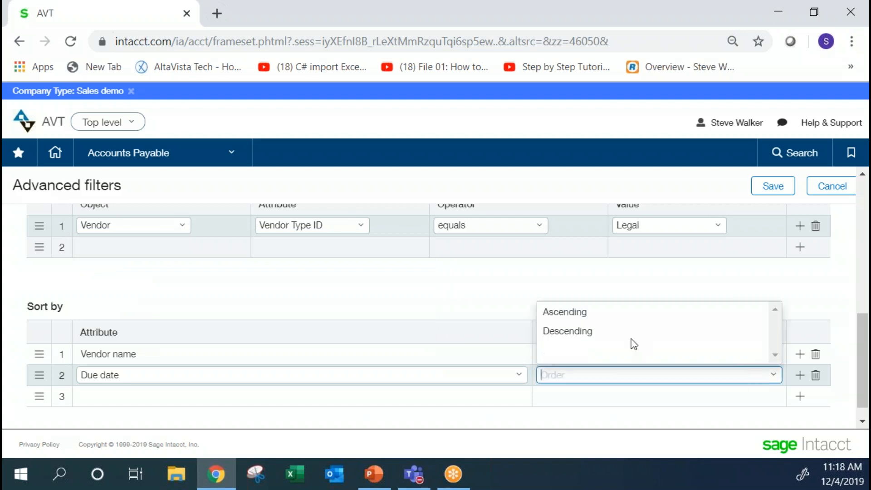
pyautogui.click(603, 312)
# Save the Legal filter set, apply it to Pay Bills, and check the resulting bill list.
pyautogui.moveTo(864, 328); pyautogui.dragTo(863, 198)
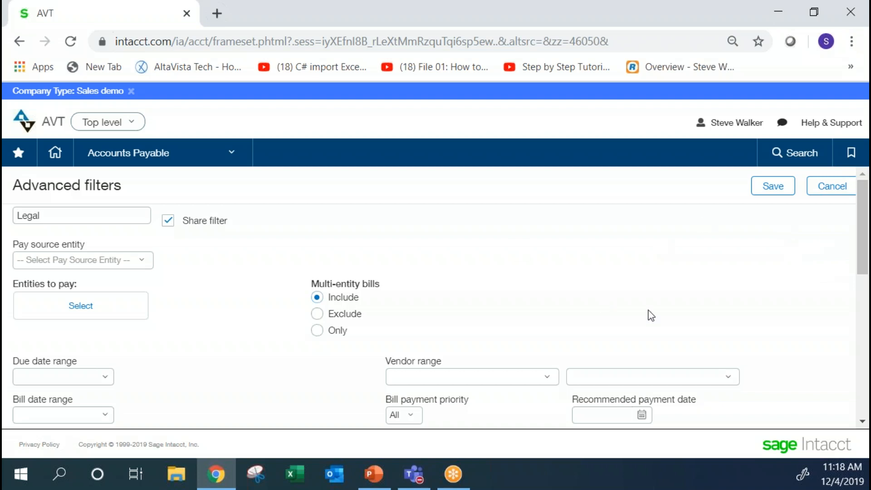
pyautogui.click(773, 186)
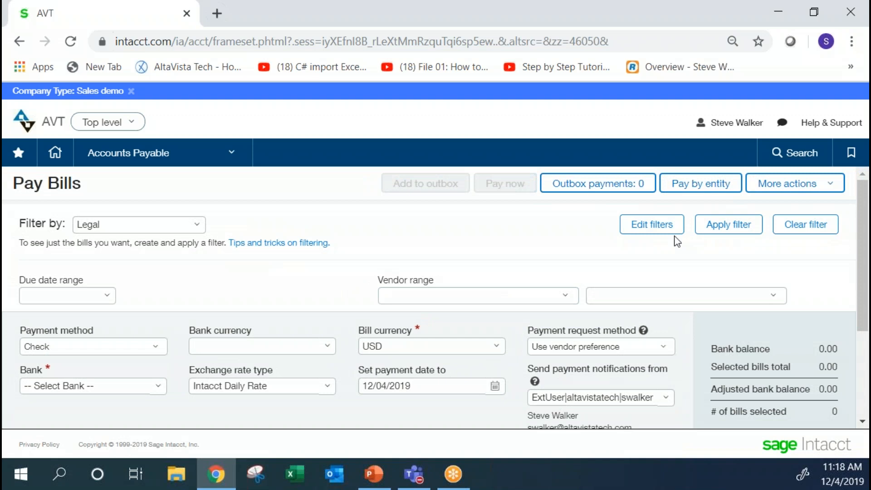
pyautogui.click(726, 223)
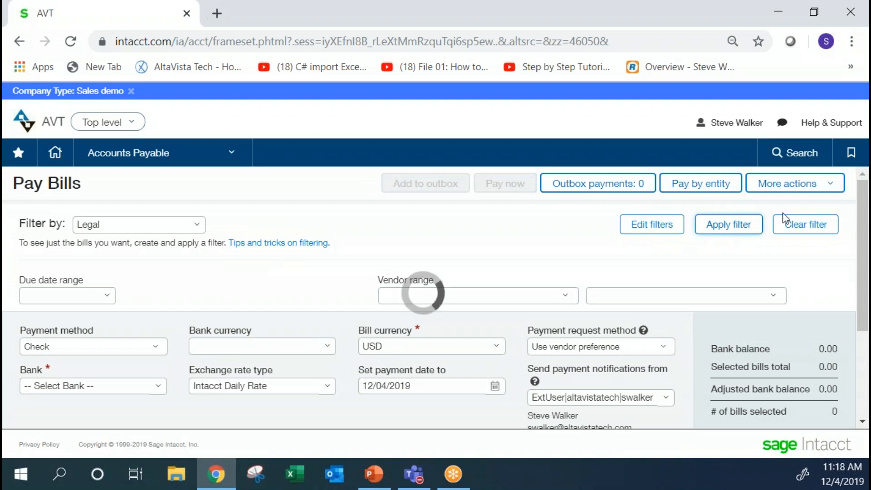
pyautogui.moveTo(866, 229); pyautogui.dragTo(866, 327)
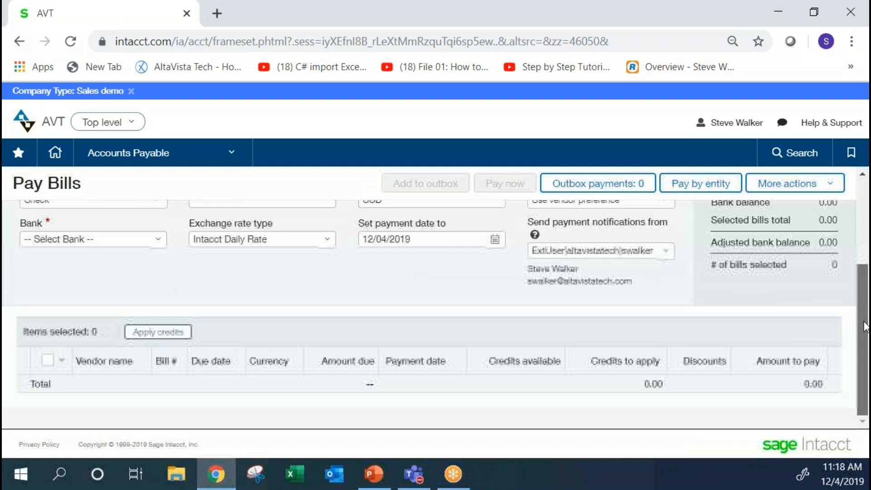
pyautogui.scroll(5, 865, 329)
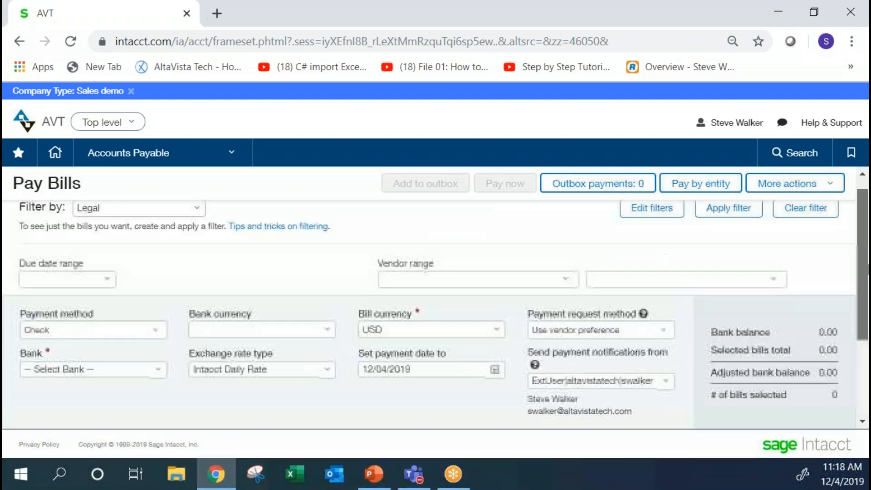
# Apply the "all" filter set to Pay Bills and look through the resulting list of bills.
pyautogui.click(136, 224)
pyautogui.click(89, 264)
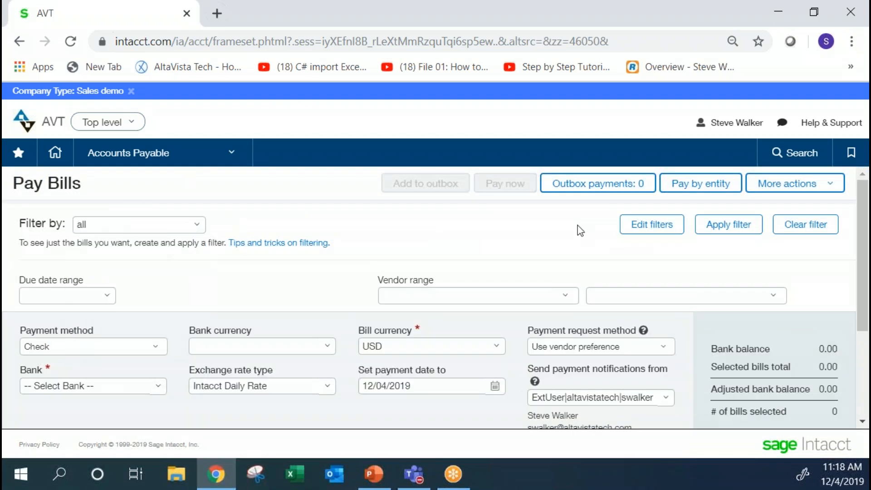
pyautogui.click(728, 224)
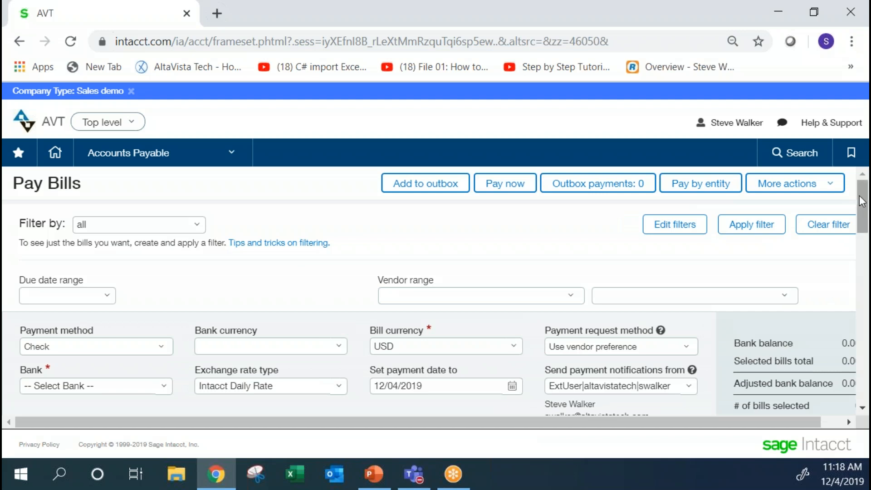
pyautogui.scroll(-1, 865, 213)
pyautogui.moveTo(865, 216); pyautogui.dragTo(865, 381)
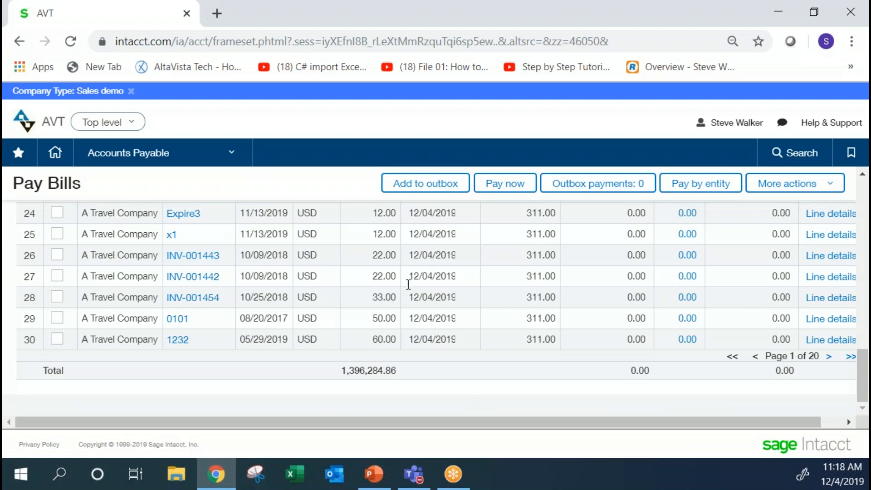
pyautogui.moveTo(866, 368); pyautogui.dragTo(858, 200)
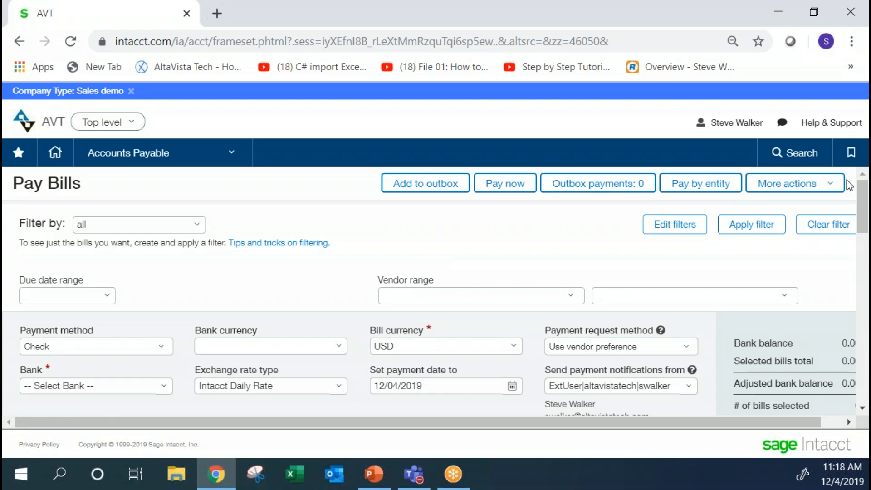
# Set the paying bank to Bank with Sub--Chase.
pyautogui.moveTo(865, 201); pyautogui.dragTo(866, 287)
pyautogui.click(162, 387)
pyautogui.click(77, 267)
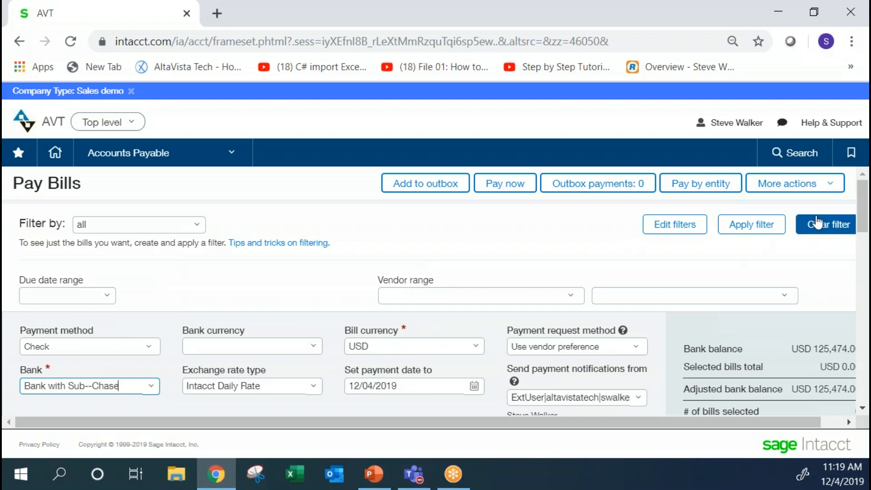
# Select A Travel Company's bills for 1.00, 8.00 and 3,000.00 USD and add them to the outbox.
pyautogui.moveTo(863, 212); pyautogui.dragTo(863, 240)
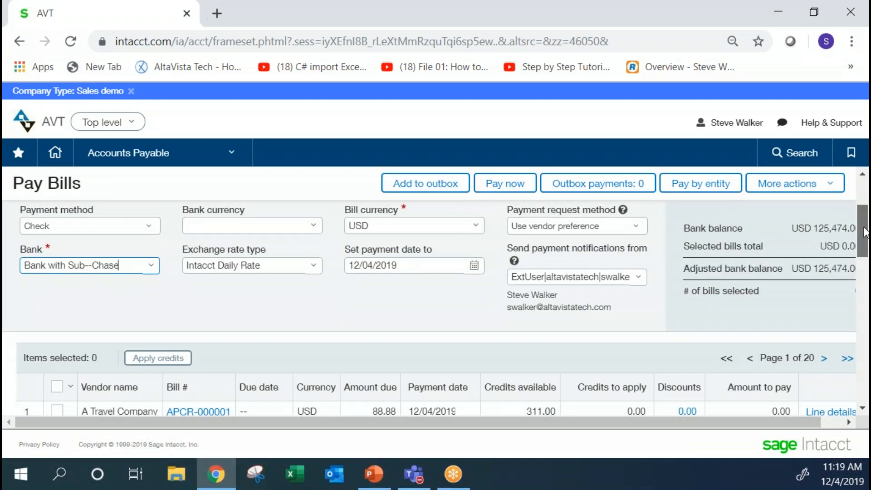
pyautogui.moveTo(865, 233); pyautogui.dragTo(865, 259)
pyautogui.click(57, 401)
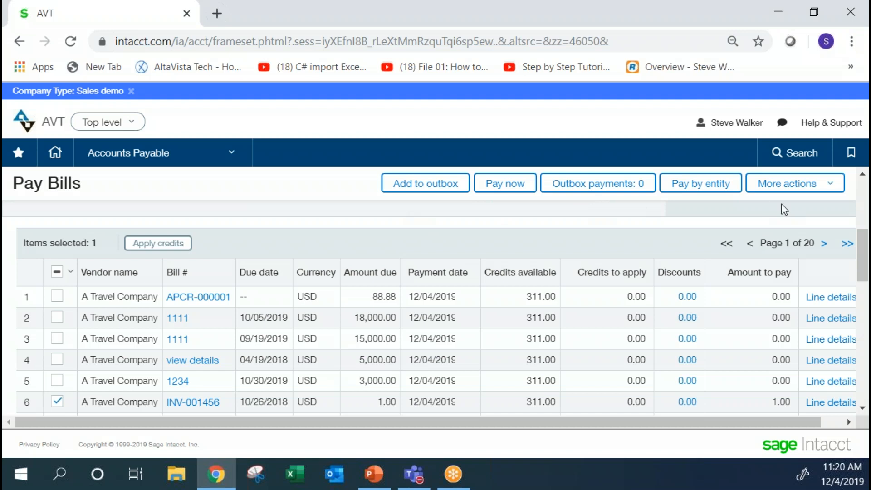
pyautogui.moveTo(861, 248); pyautogui.dragTo(864, 275)
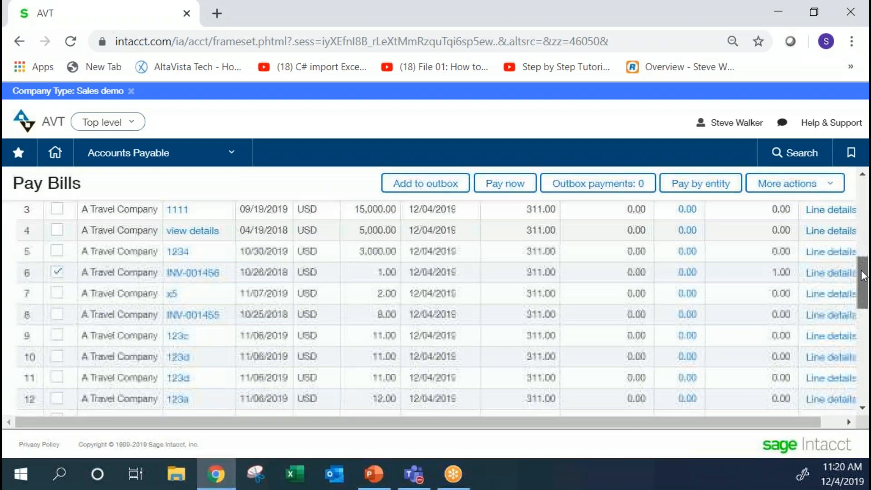
pyautogui.click(57, 314)
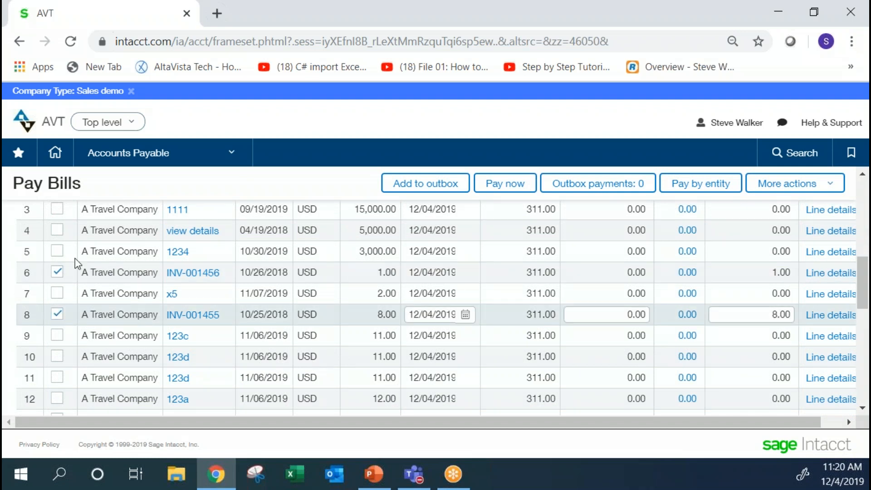
pyautogui.click(58, 251)
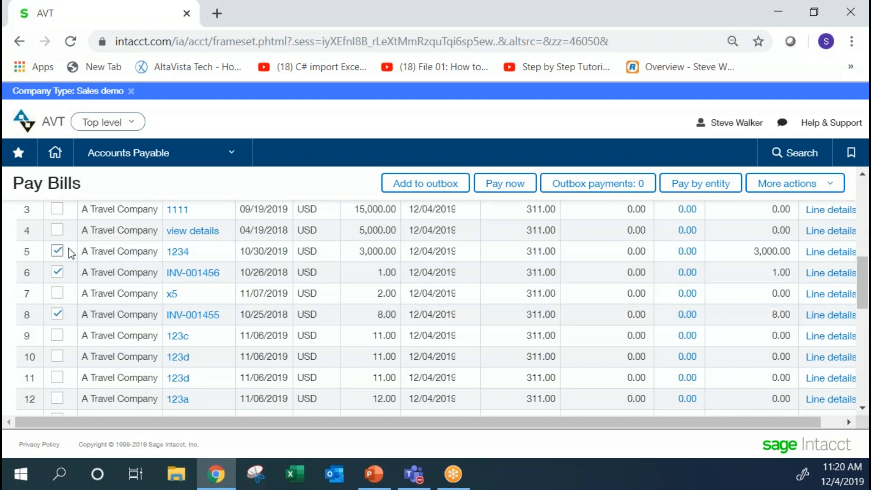
pyautogui.click(431, 182)
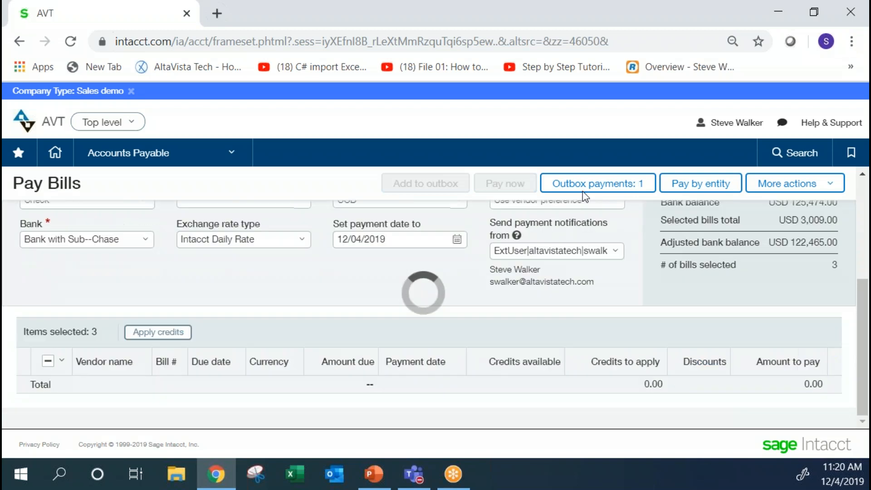
# Open the Pay Bills Outbox and check the amount due and total payment amount.
pyautogui.click(588, 188)
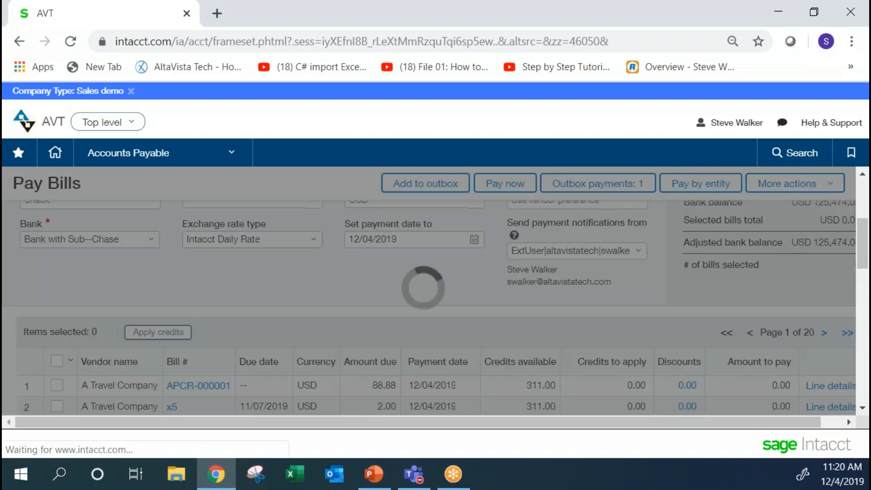
pyautogui.moveTo(443, 363); pyautogui.dragTo(483, 364)
pyautogui.moveTo(760, 380); pyautogui.dragTo(821, 380)
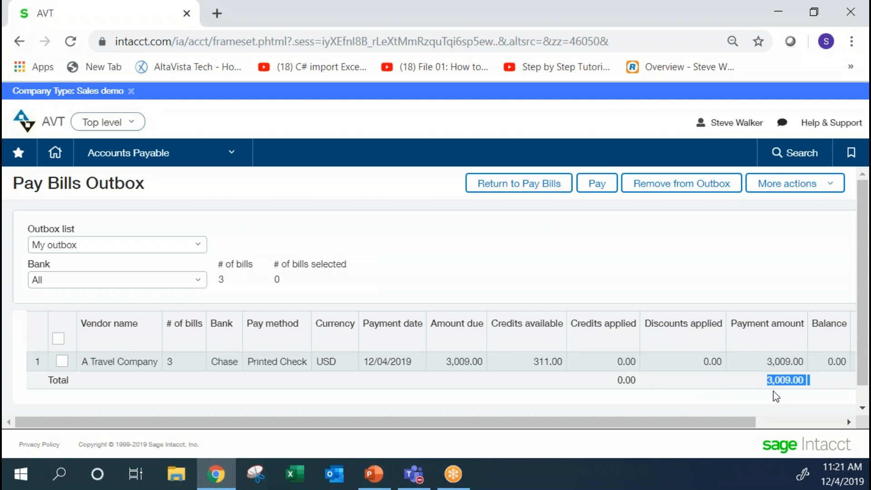
# Select all payments in the outbox, check the total payment amount, and remove them from the outbox.
pyautogui.click(58, 339)
pyautogui.click(732, 322)
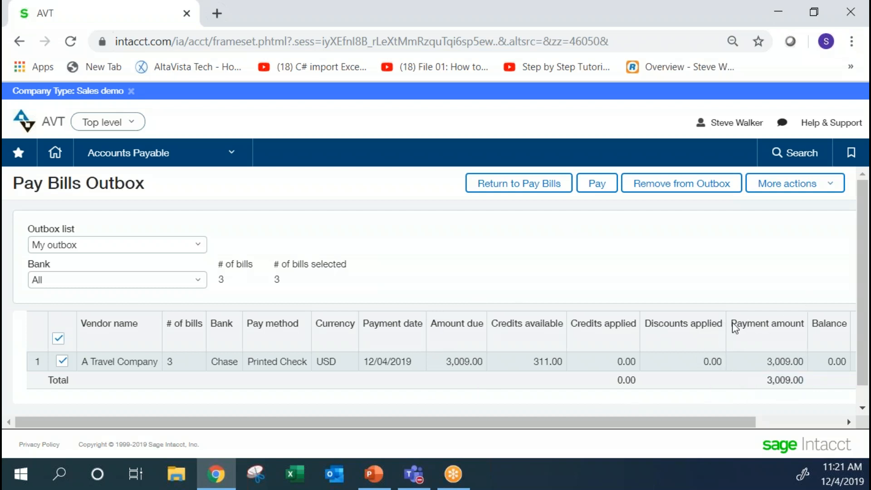
pyautogui.moveTo(732, 326); pyautogui.dragTo(789, 333)
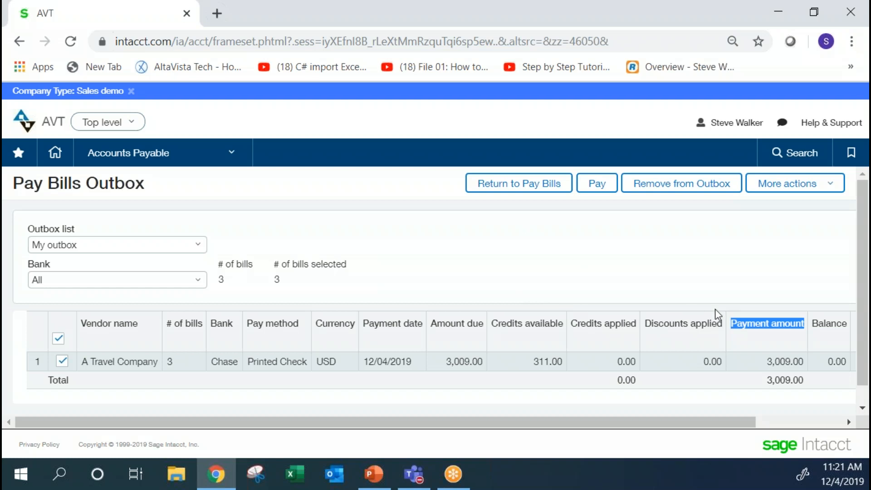
pyautogui.moveTo(765, 380); pyautogui.dragTo(811, 381)
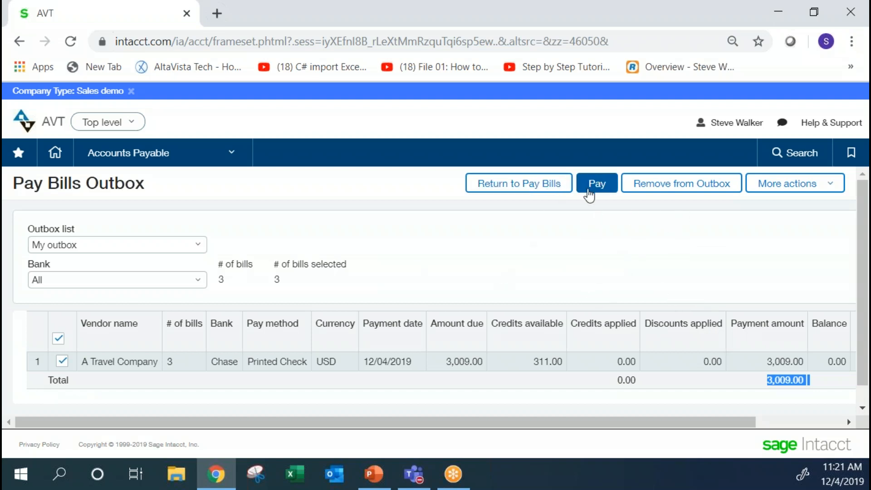
pyautogui.click(629, 190)
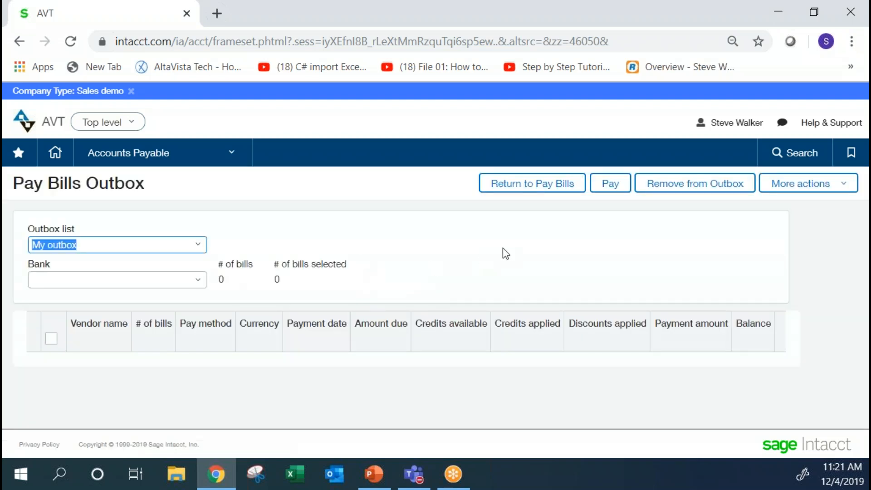
# Return to Pay Bills and choose Bank with Sub--Chase as the paying bank.
pyautogui.click(521, 187)
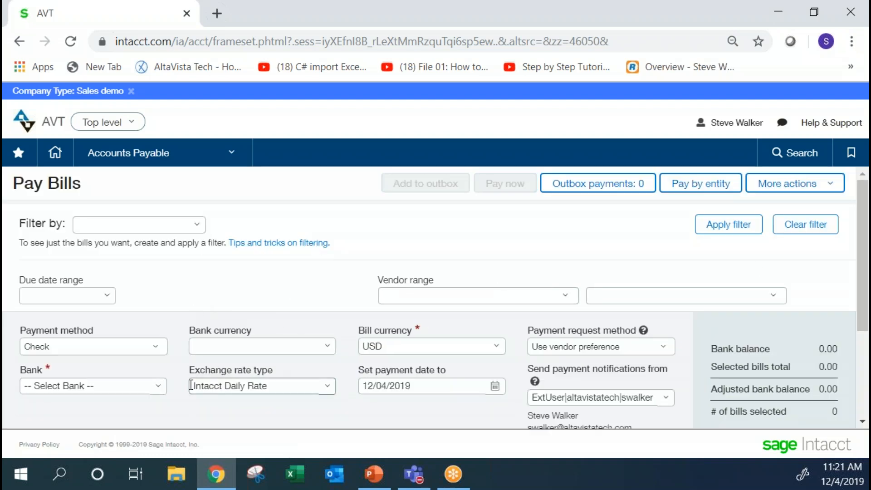
pyautogui.click(156, 386)
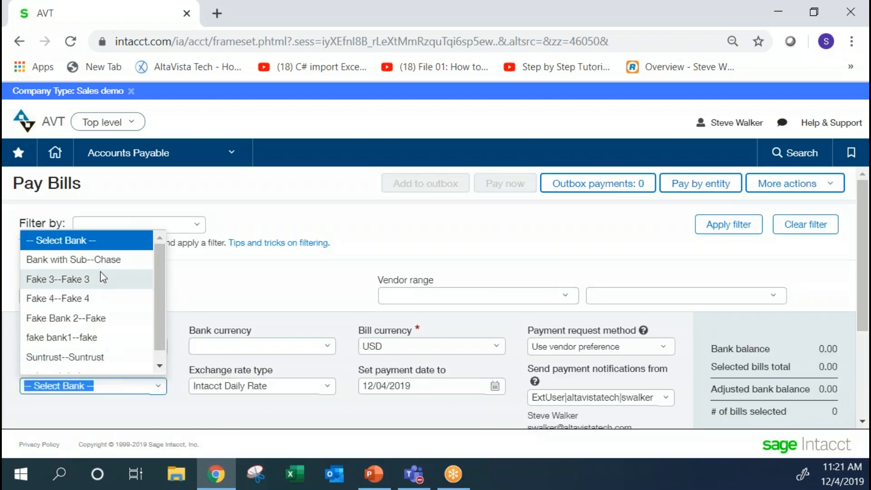
pyautogui.click(73, 259)
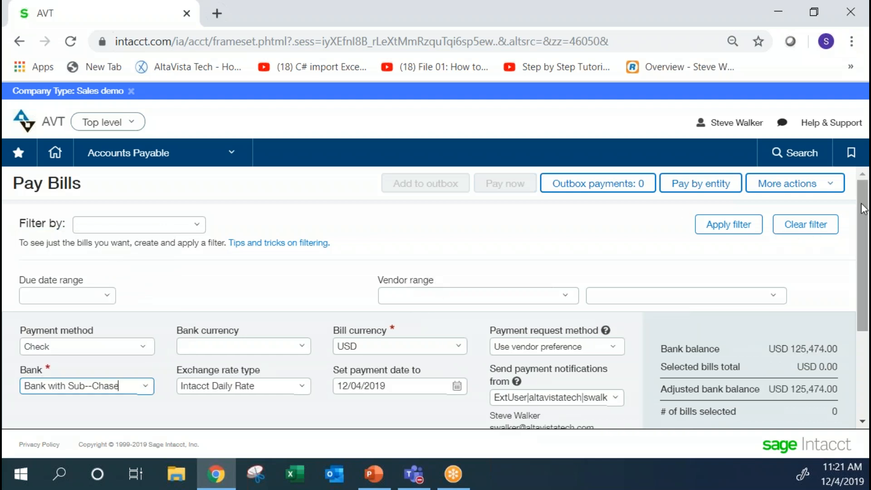
pyautogui.scroll(-1, 864, 249)
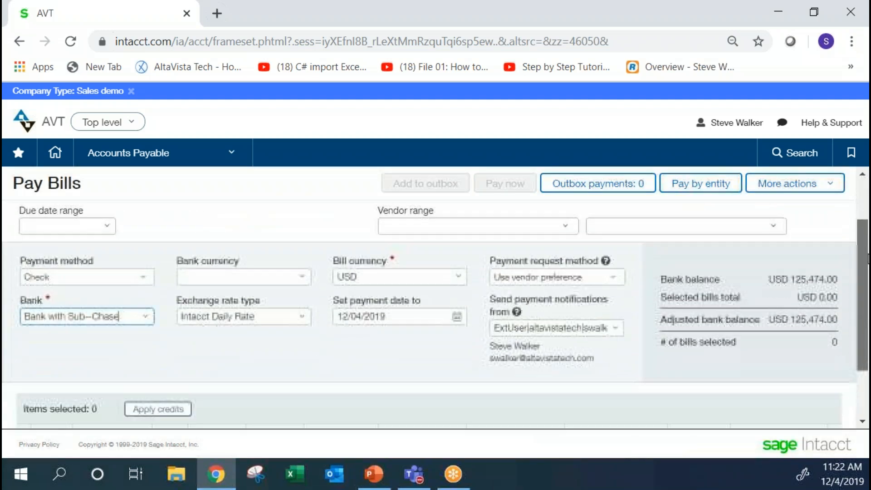
pyautogui.scroll(-2, 863, 250)
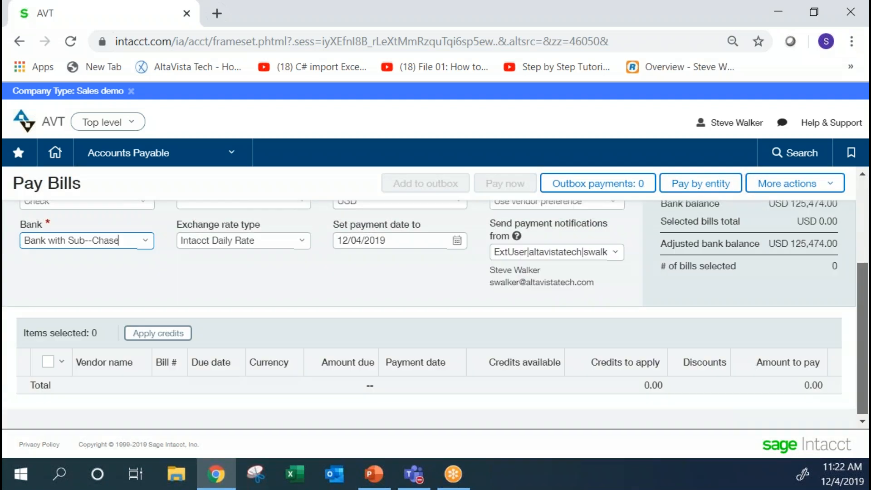
# Filter the payable bills with the "all" filter set.
pyautogui.scroll(3, 863, 250)
pyautogui.click(192, 222)
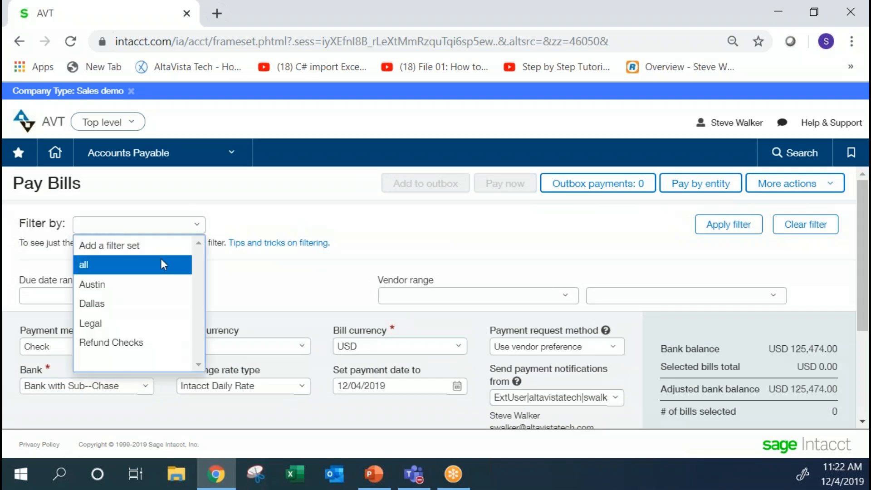
pyautogui.click(160, 265)
pyautogui.click(727, 225)
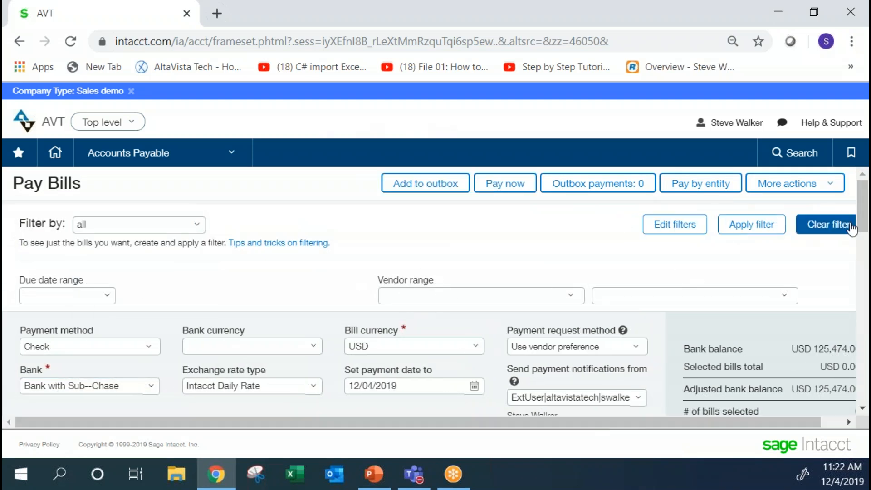
# Select A Travel Company's 1.00, 8.00 and 3,000.00 USD bills and pay them immediately.
pyautogui.scroll(-1, 865, 235)
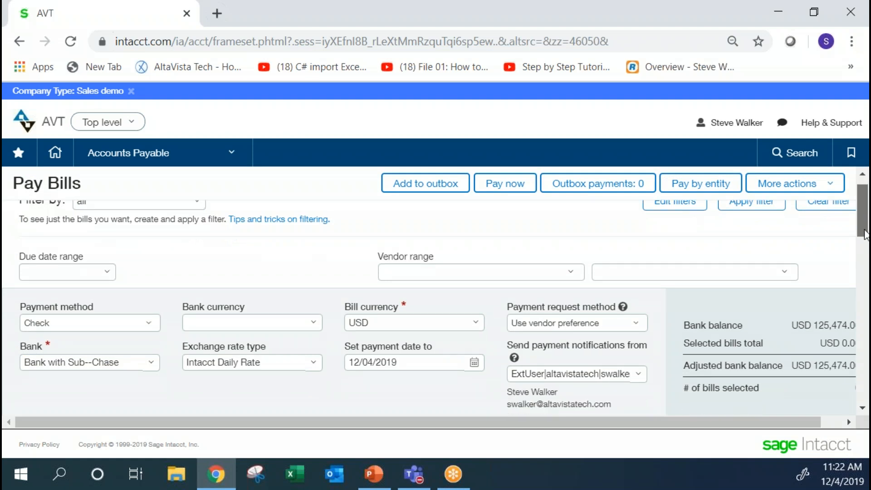
pyautogui.scroll(-5, 865, 245)
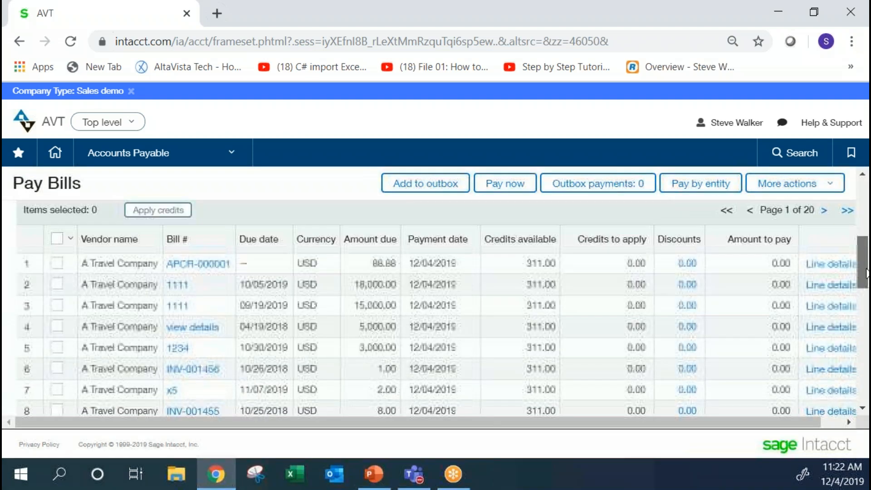
pyautogui.click(57, 398)
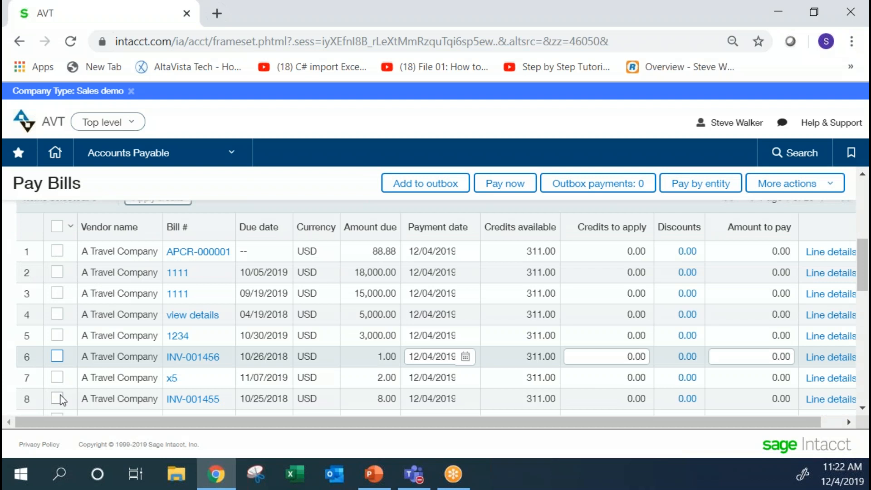
pyautogui.click(57, 335)
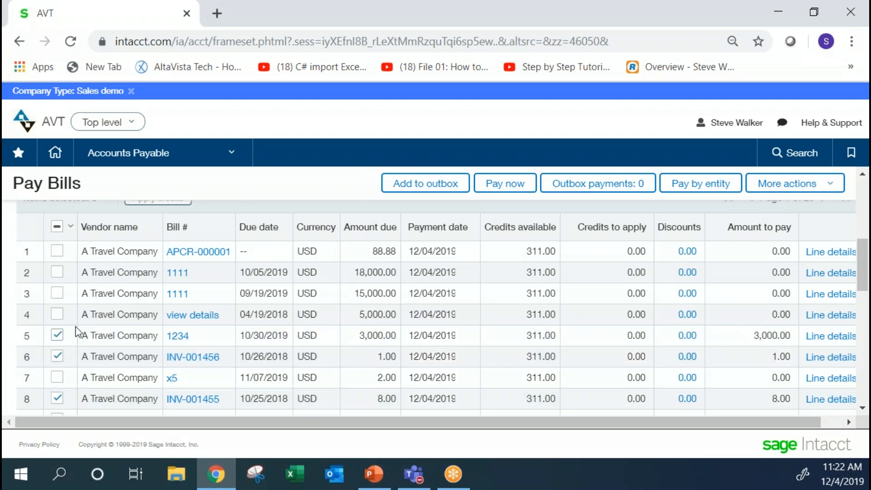
pyautogui.click(497, 186)
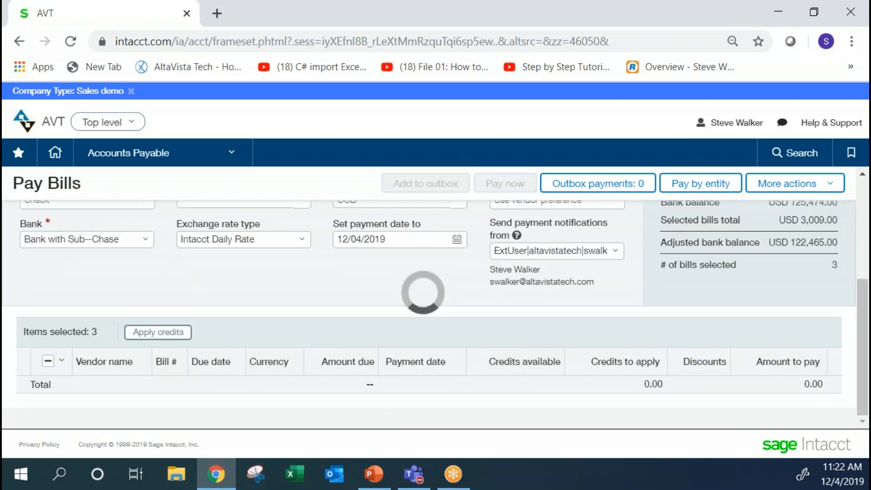
# Open the Accounts Payable Print Checks page and review its filters and print options.
pyautogui.click(148, 164)
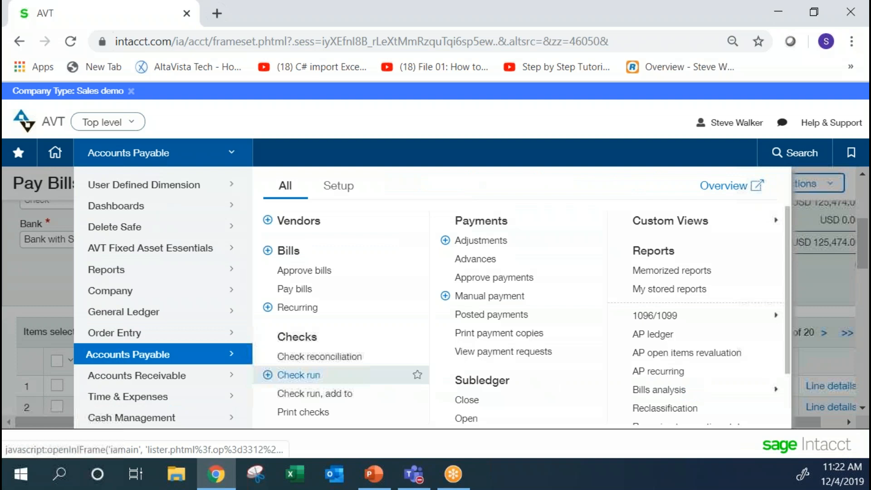
pyautogui.click(303, 411)
pyautogui.click(513, 132)
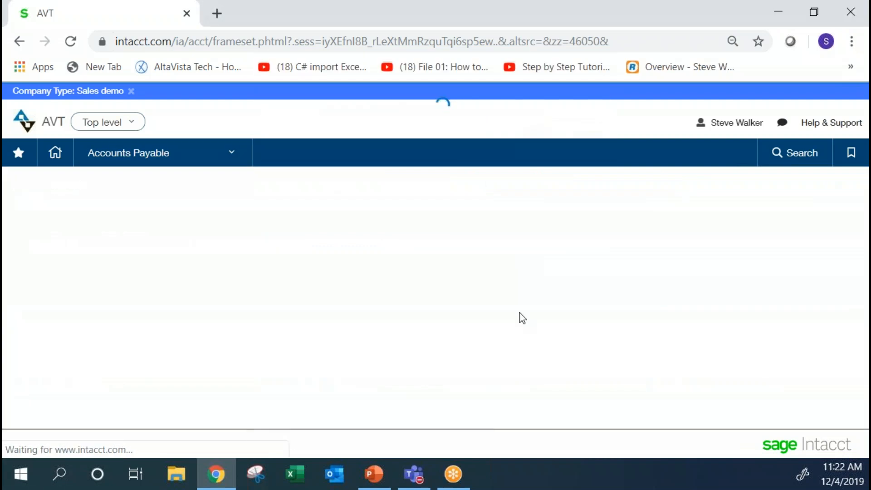
pyautogui.moveTo(864, 237)
pyautogui.mouseDown()
pyautogui.moveTo(864, 364)
pyautogui.moveTo(865, 240)
pyautogui.mouseUp()
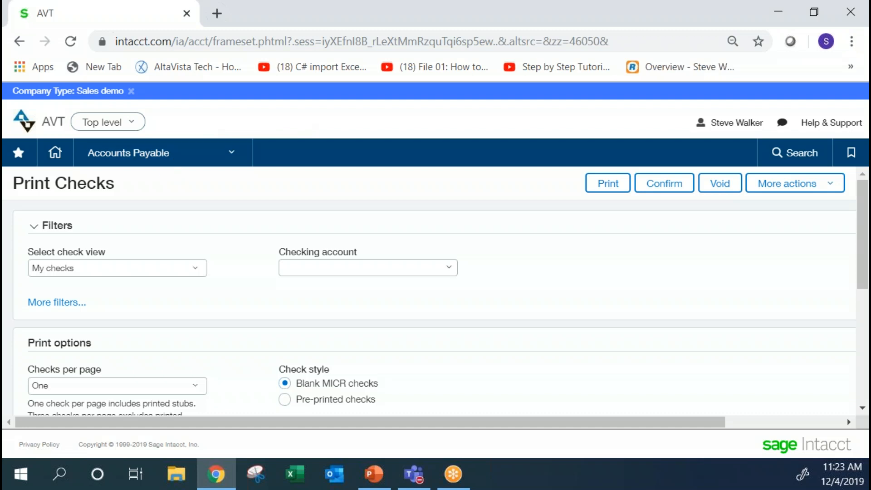
# Start a new Accounts Payable bill and set its vendor to A Travel Company.
pyautogui.click(155, 154)
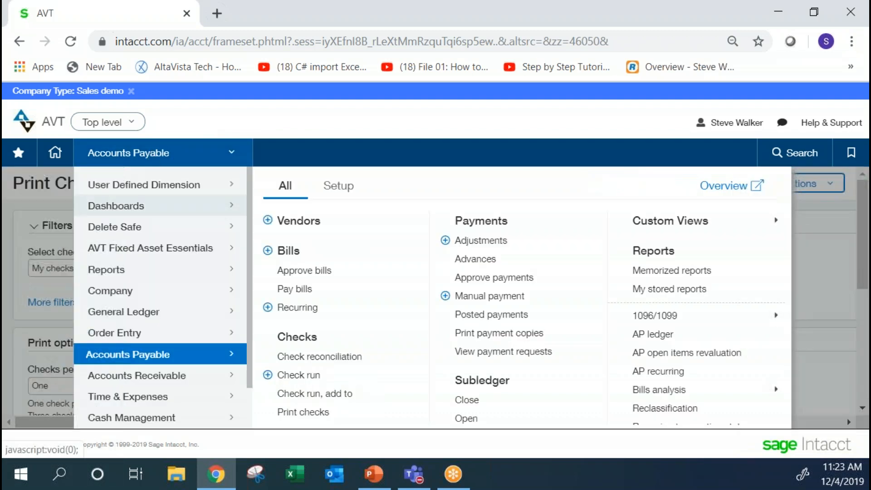
pyautogui.click(286, 264)
pyautogui.click(510, 133)
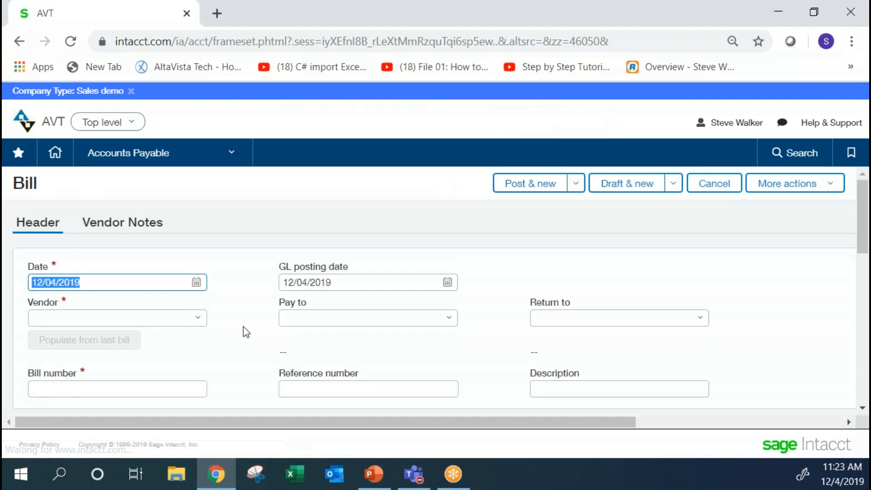
pyautogui.click(199, 318)
pyautogui.click(171, 241)
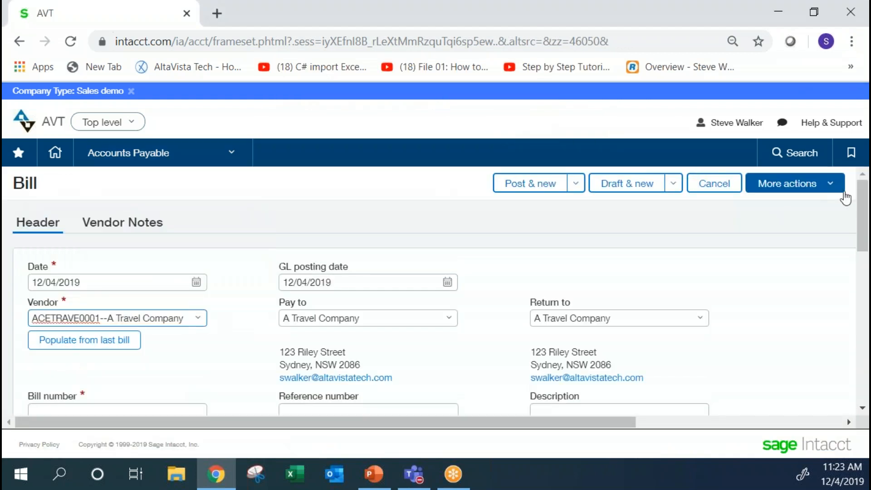
# Enter the first bill line with account 5000--Cost Of Goods and a transaction amount of 1,200.00.
pyautogui.moveTo(860, 197); pyautogui.dragTo(851, 325)
pyautogui.click(230, 380)
pyautogui.write('5000--Cost Of Goods')
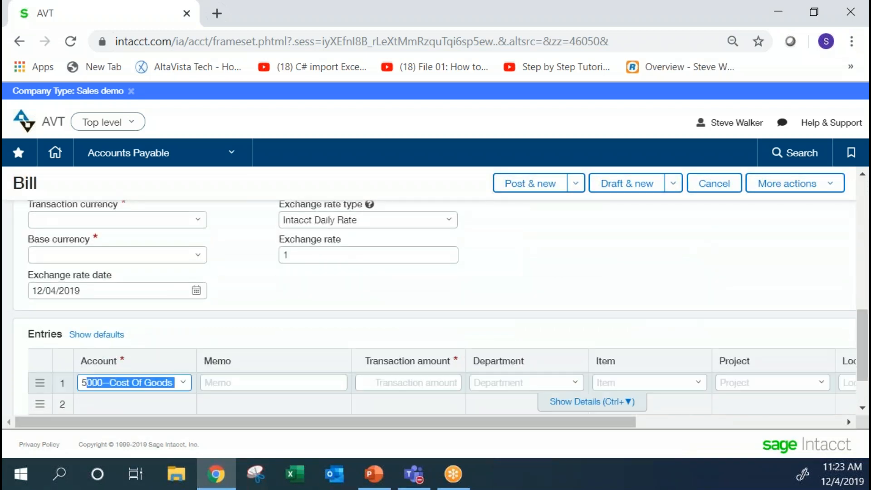
pyautogui.press('Tab')
pyautogui.press('Tab')
pyautogui.write('1,200')
# Assign the first bill line to department 100--Corp Admin and location 10.
pyautogui.press('Tab')
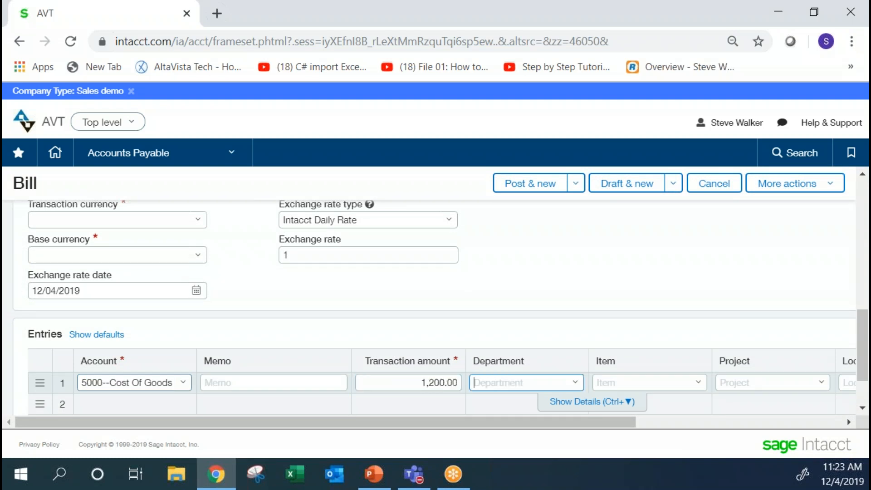
pyautogui.write('1')
pyautogui.press('Tab')
pyautogui.press('Tab')
pyautogui.press('Tab')
pyautogui.write('1')
pyautogui.press('Tab')
# Add a second bill line with account 5000--Cost Of Goods and a transaction amount of -12.00.
pyautogui.press('Tab')
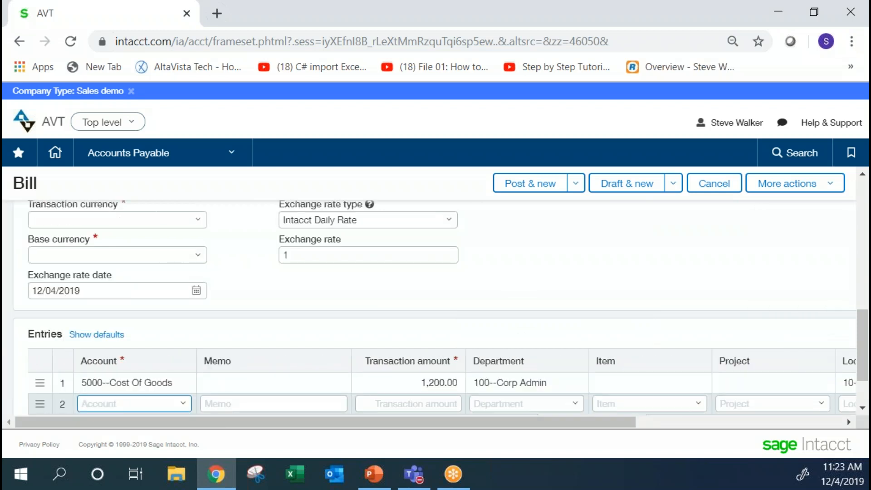
pyautogui.write('5')
pyautogui.press('Tab')
pyautogui.press('Tab')
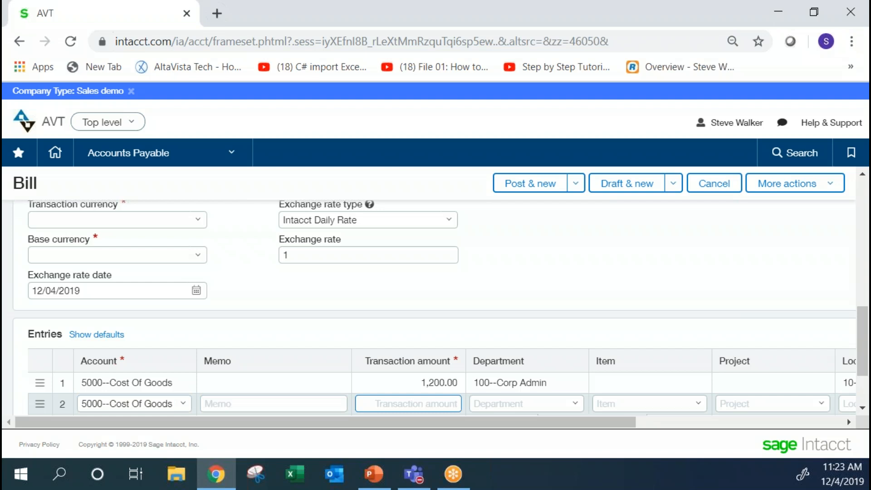
pyautogui.write('-12-')
pyautogui.write('0')
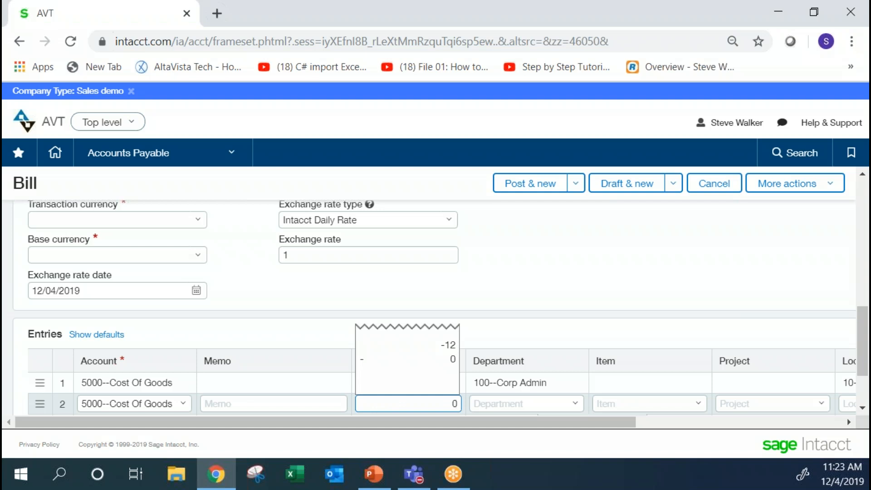
pyautogui.press('Return')
pyautogui.press('Tab')
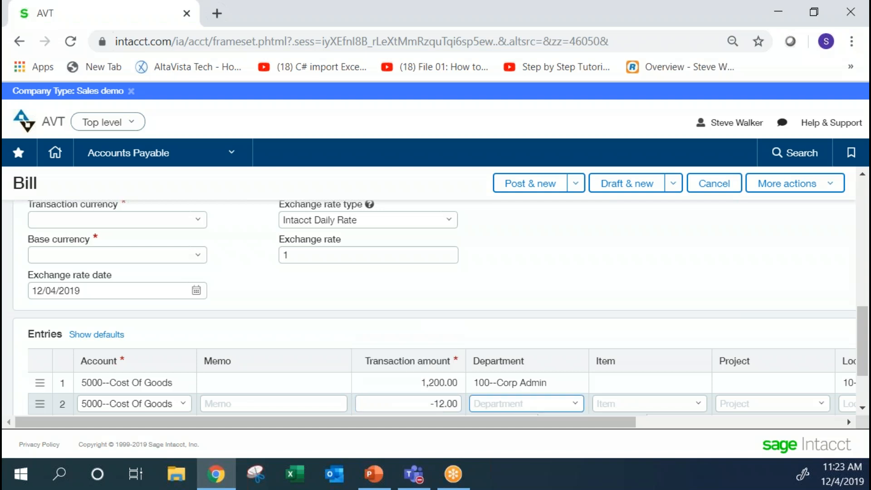
# Assign the second bill line to department 100--Corp Admin and location 10.
pyautogui.press('Down')
pyautogui.press('Down')
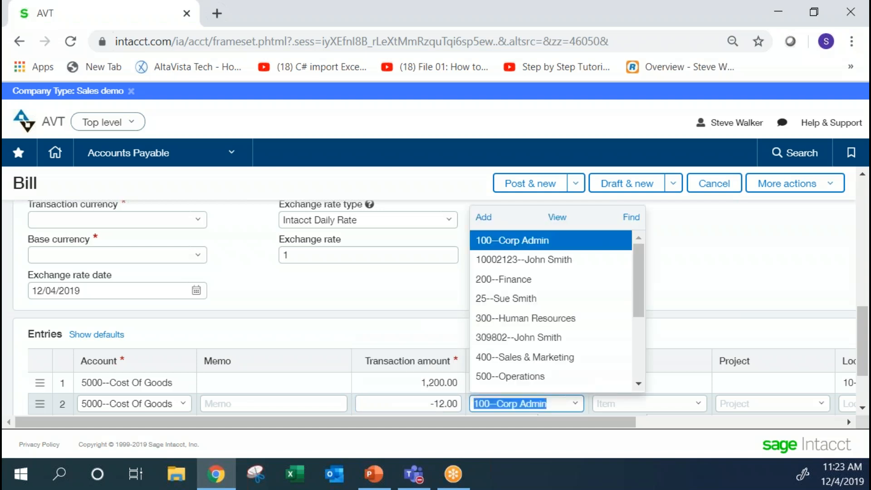
pyautogui.press('Tab')
pyautogui.press('Tab')
pyautogui.press('Tab')
pyautogui.press('Down')
pyautogui.press('Down')
pyautogui.press('Tab')
pyautogui.press('Tab')
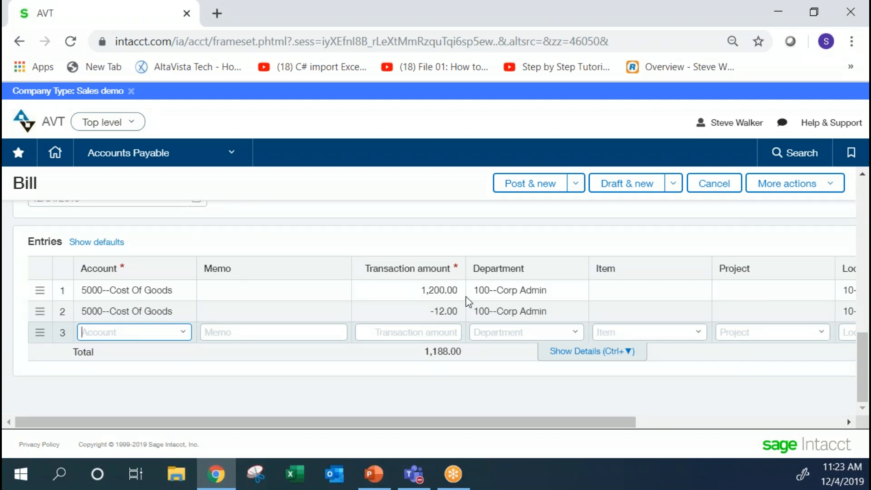
# Examine the positive and negative transaction amounts on the bill's entry lines.
pyautogui.moveTo(424, 317); pyautogui.dragTo(458, 304)
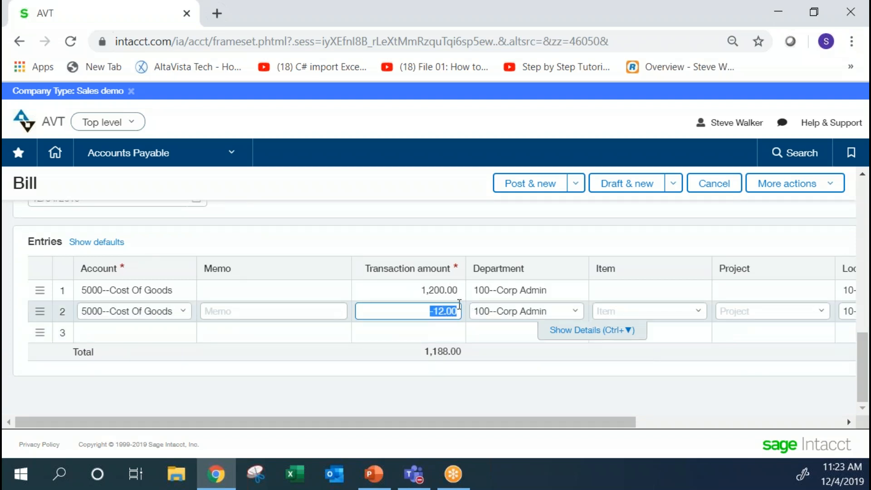
pyautogui.click(458, 294)
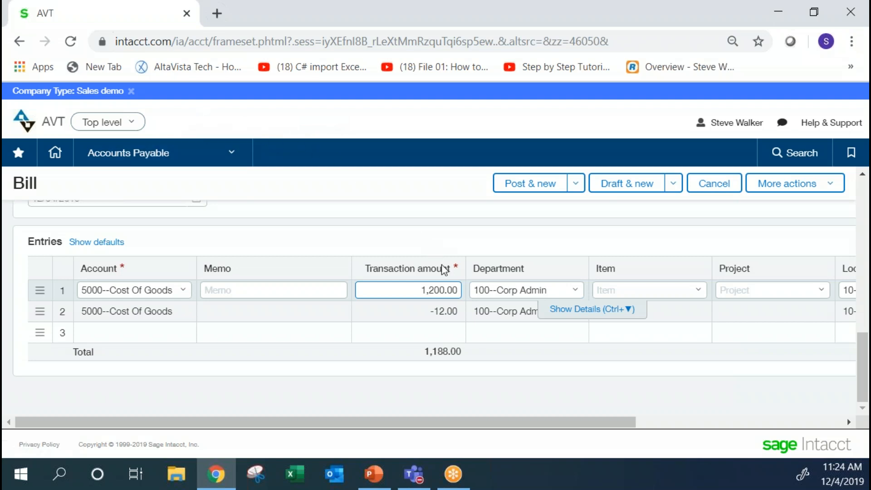
pyautogui.click(385, 336)
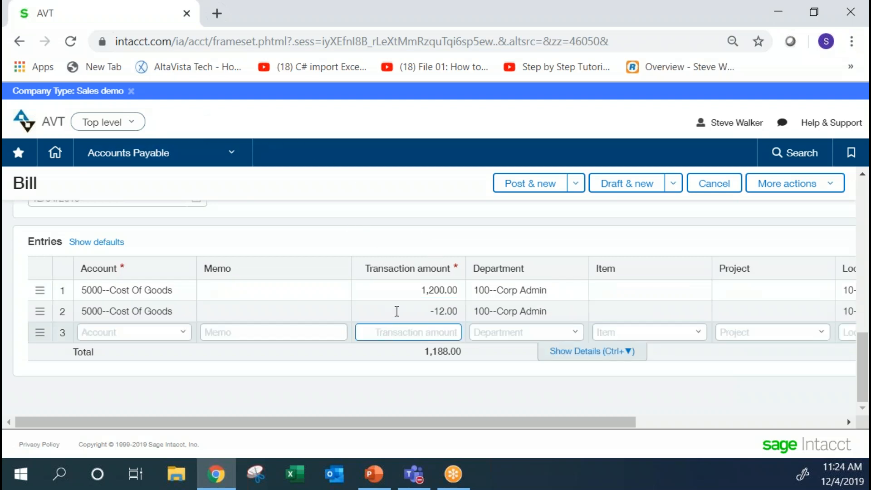
pyautogui.click(396, 308)
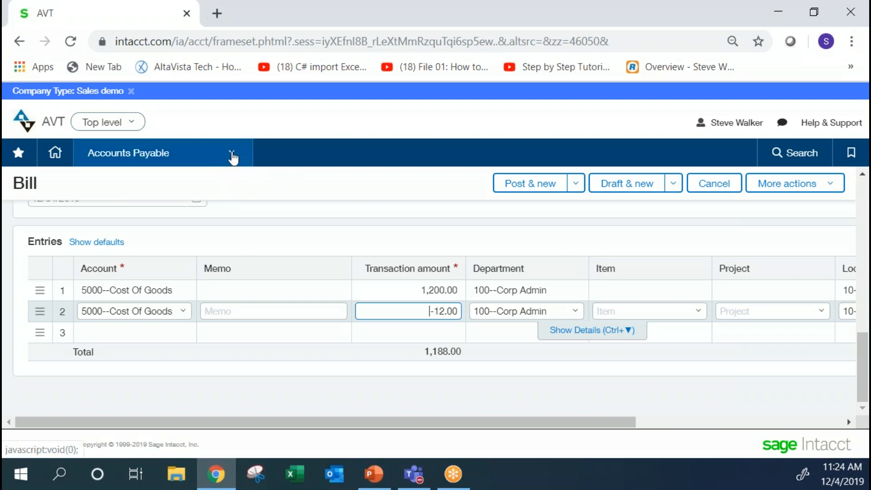
# Discard the unsaved bill, review the inline credits option in the Accounts Payable configuration, and save the configuration.
pyautogui.click(232, 156)
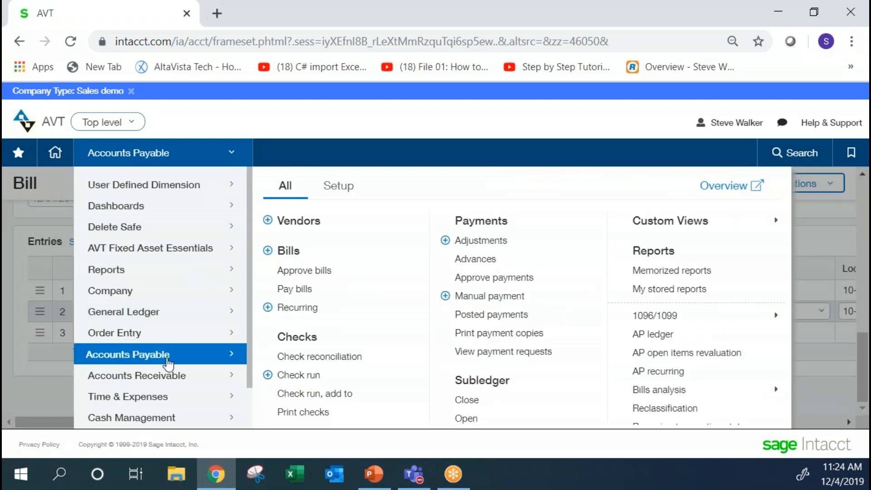
pyautogui.click(345, 186)
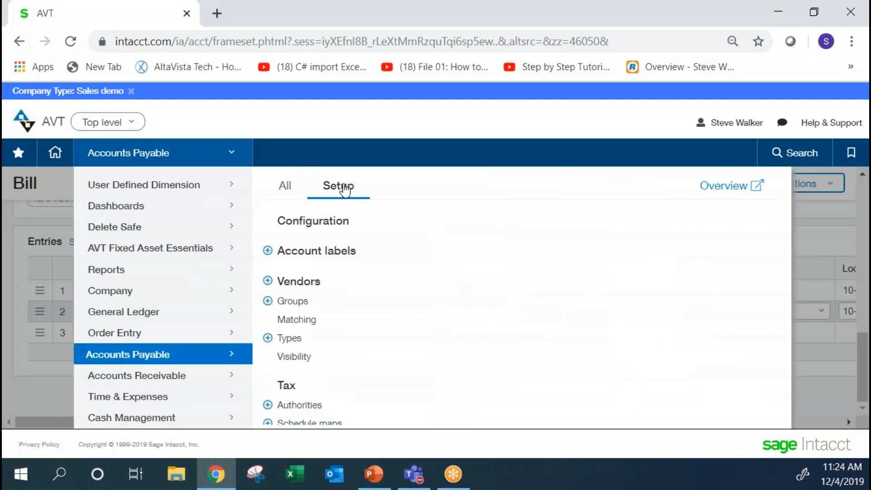
pyautogui.click(322, 221)
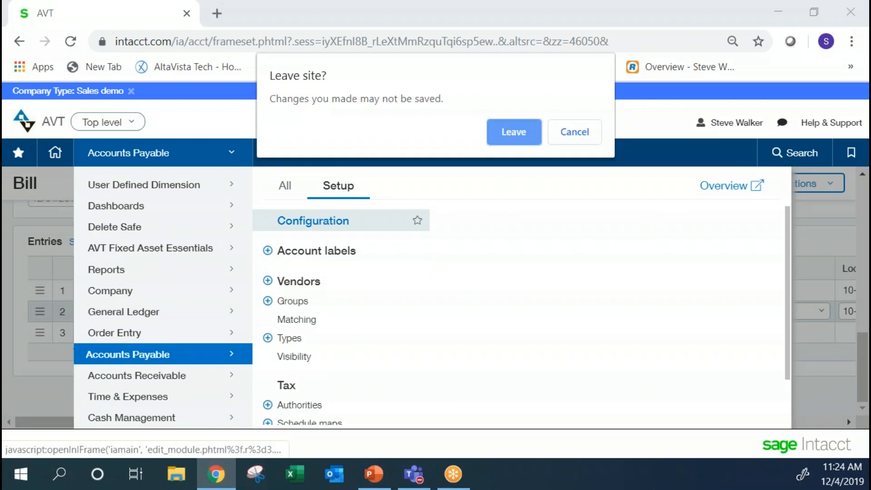
pyautogui.click(512, 133)
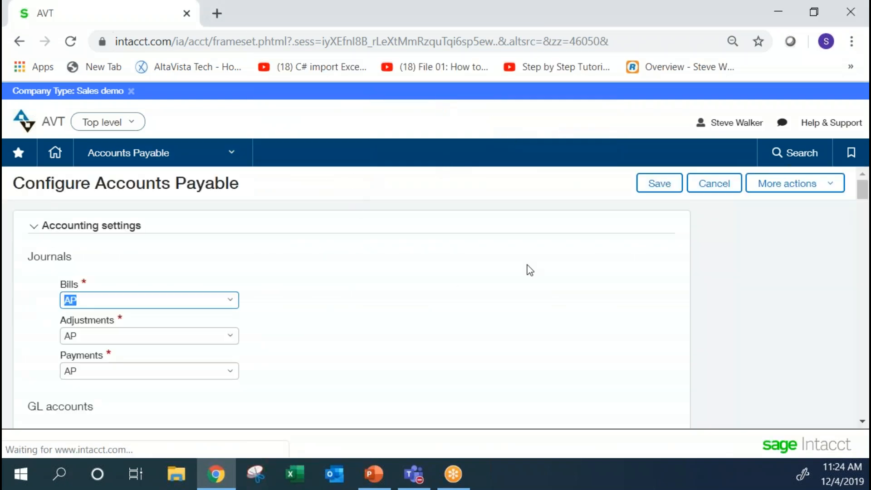
pyautogui.moveTo(863, 193); pyautogui.dragTo(863, 385)
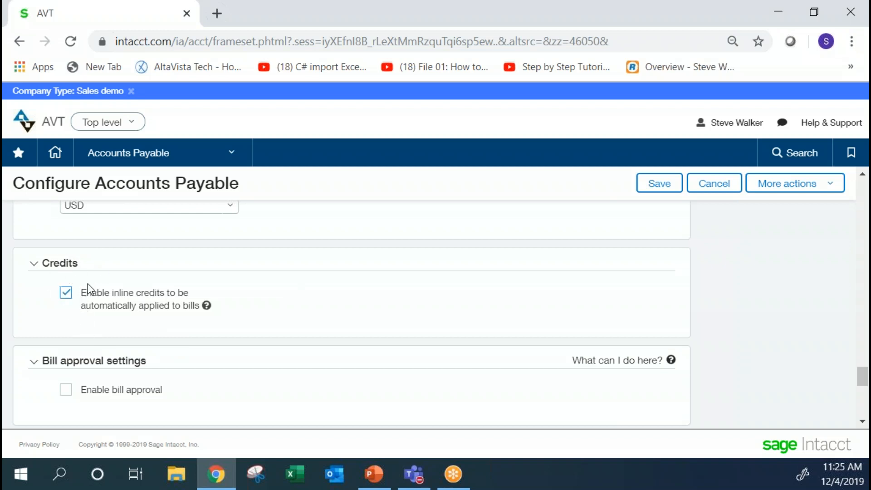
pyautogui.click(650, 182)
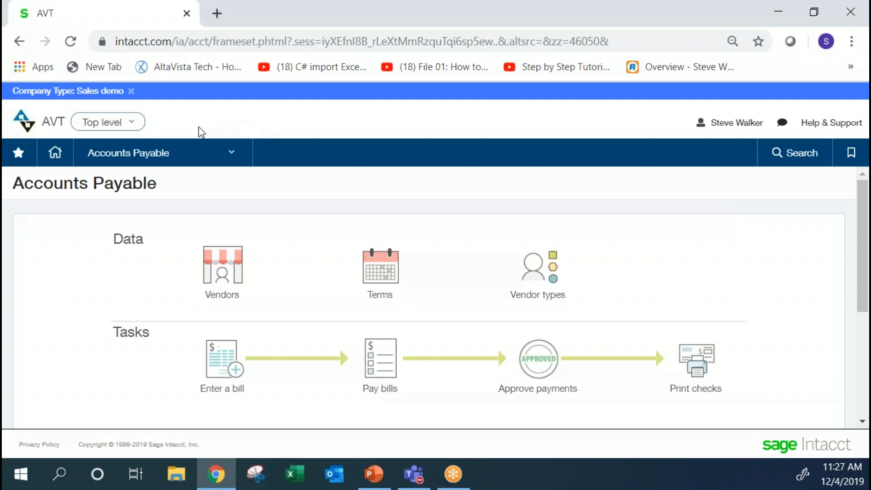
# Open the company information for editing and review the time zone setting.
pyautogui.click(152, 156)
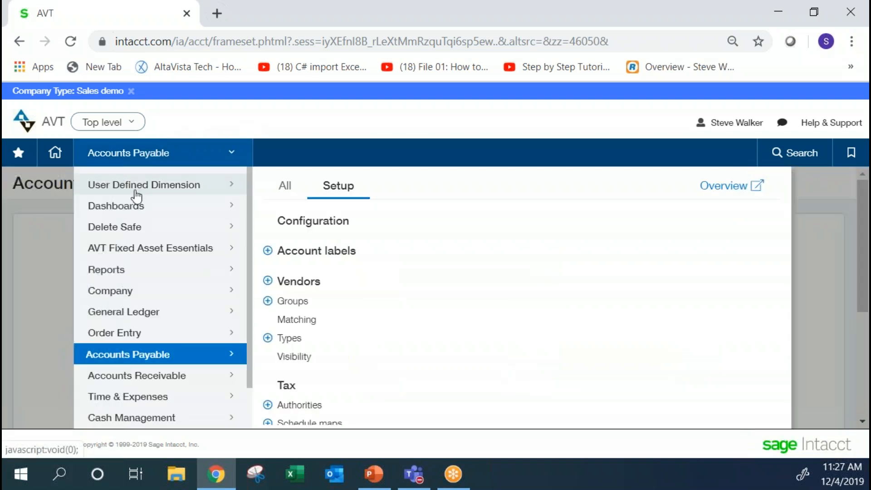
pyautogui.click(136, 291)
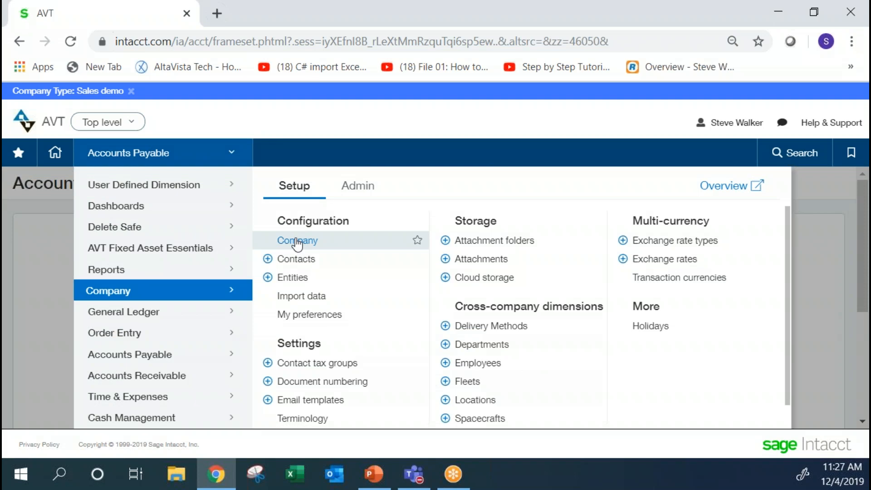
pyautogui.click(282, 239)
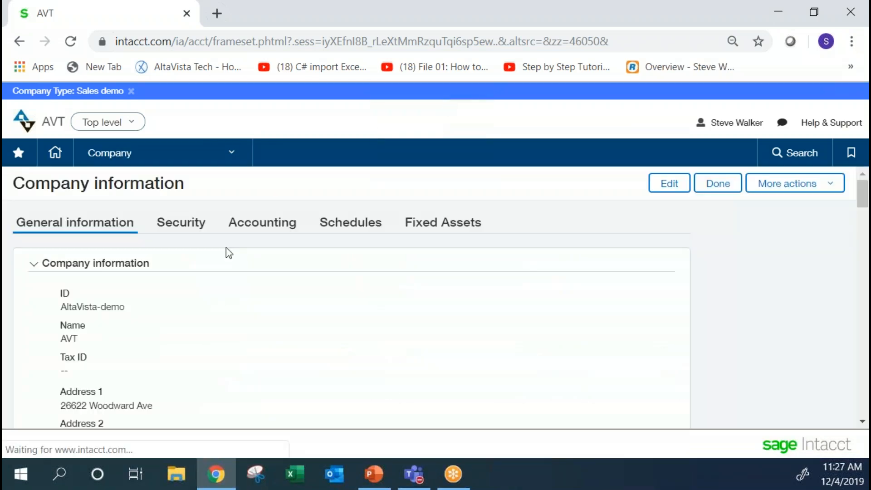
pyautogui.moveTo(864, 193); pyautogui.dragTo(866, 248)
pyautogui.click(669, 183)
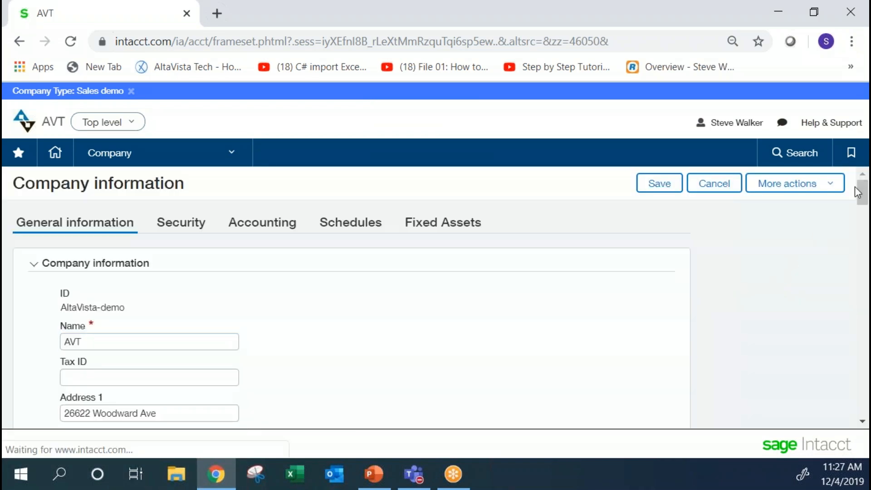
pyautogui.moveTo(863, 190); pyautogui.dragTo(844, 272)
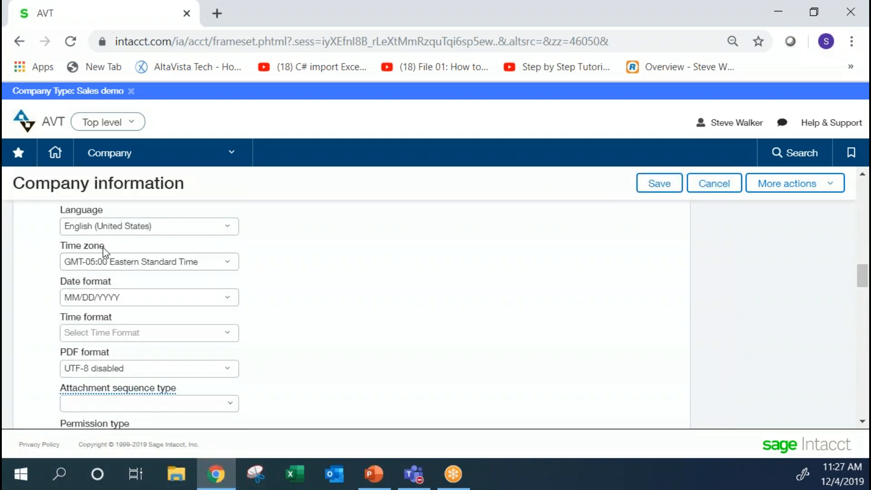
pyautogui.moveTo(64, 250); pyautogui.dragTo(60, 246)
pyautogui.press('Tab')
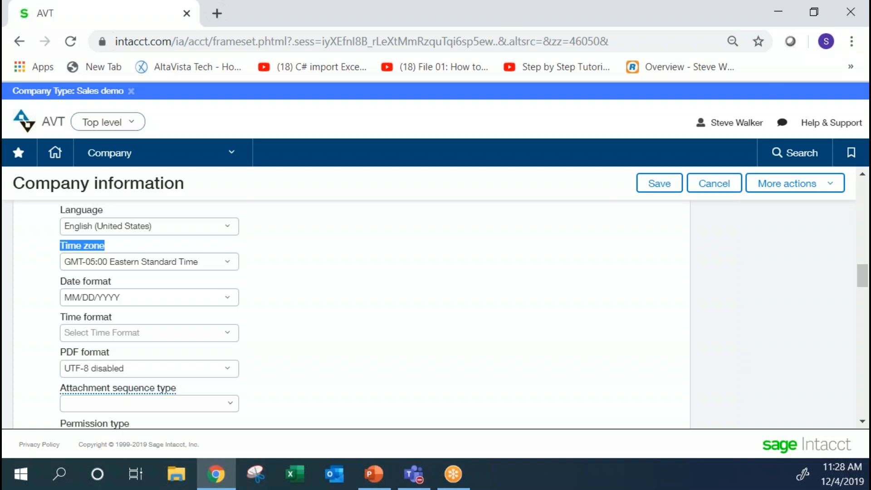
# Open the General Ledger account groups and edit the Accounts Payable for Cash Flow group.
pyautogui.click(181, 153)
pyautogui.moveTo(218, 312)
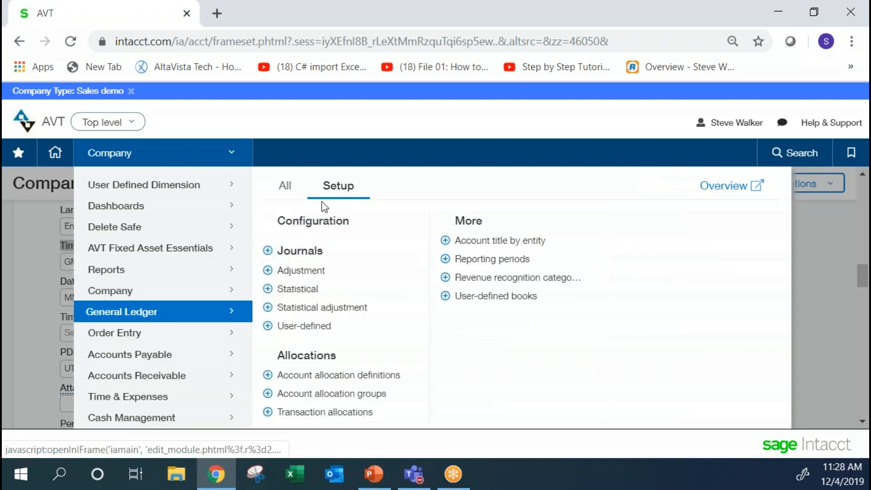
pyautogui.click(283, 187)
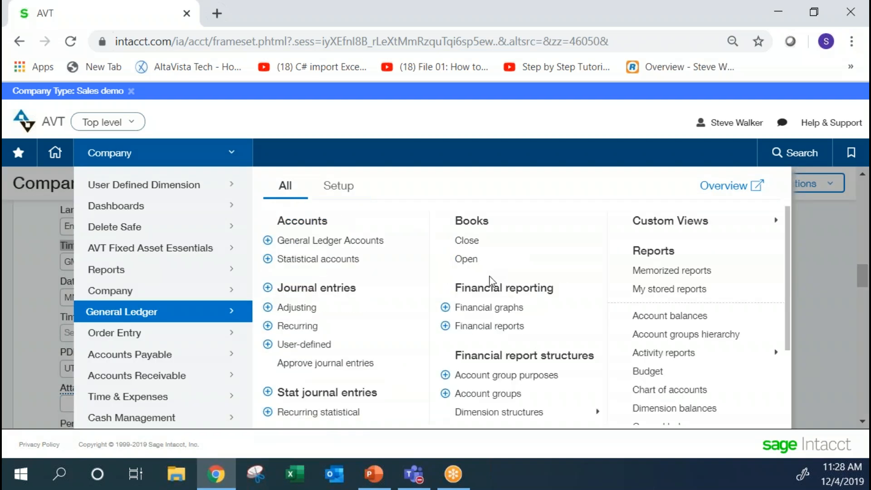
pyautogui.click(482, 394)
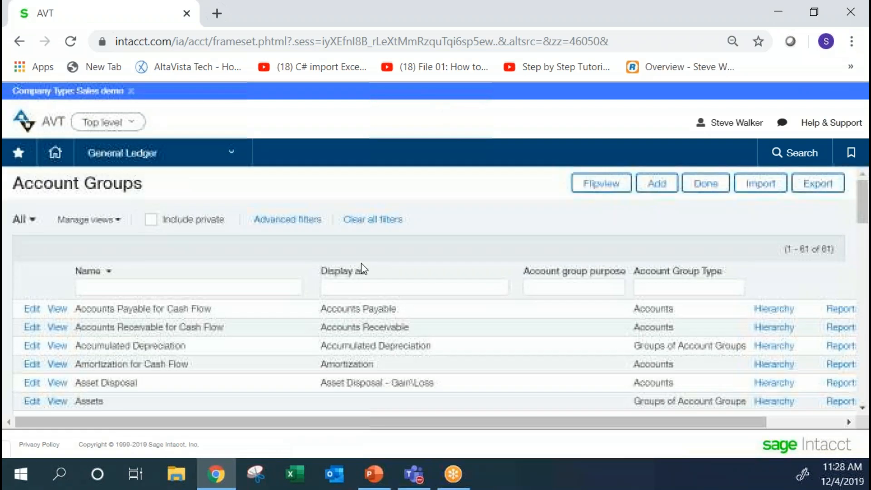
pyautogui.click(32, 309)
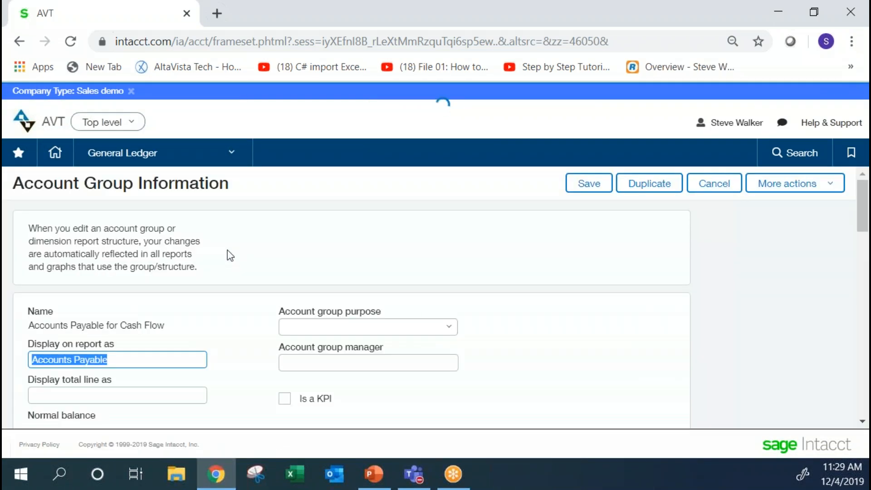
# Examine the account group purpose and account group manager fields of the Accounts Payable for Cash Flow group.
pyautogui.click(451, 335)
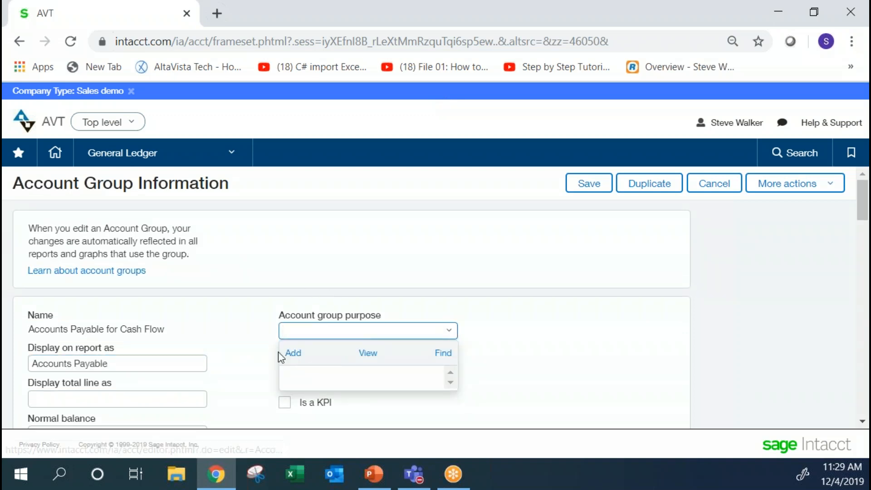
pyautogui.click(246, 300)
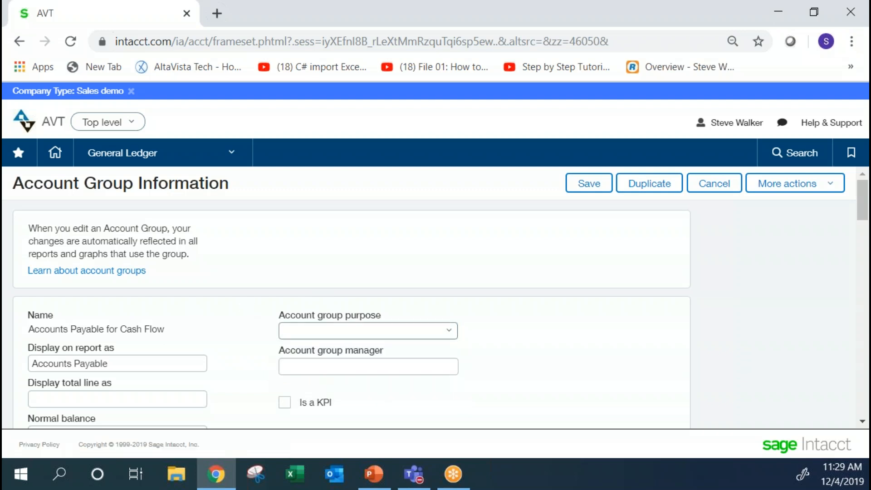
pyautogui.scroll(-2, 416, 262)
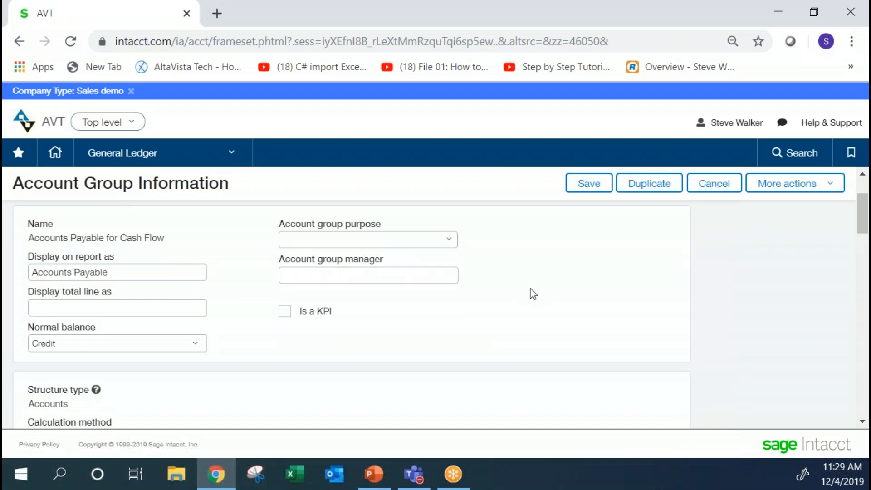
pyautogui.click(326, 240)
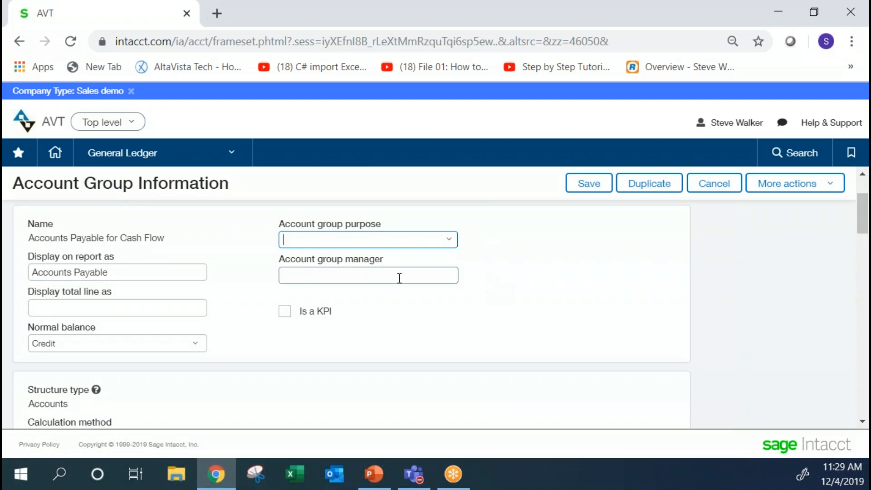
pyautogui.click(303, 276)
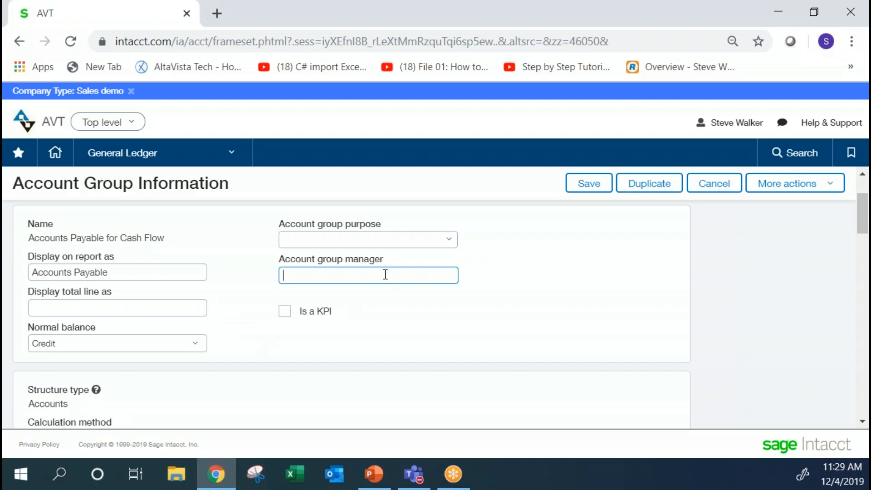
pyautogui.moveTo(381, 263); pyautogui.dragTo(275, 263)
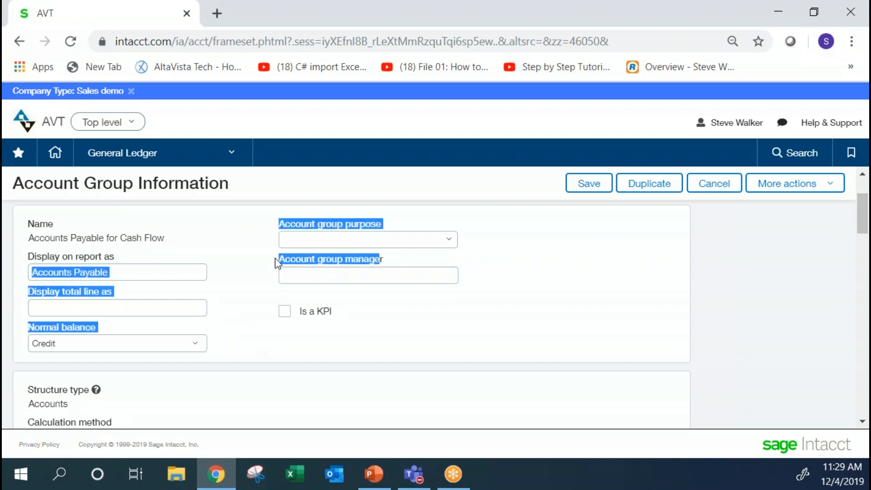
pyautogui.click(395, 259)
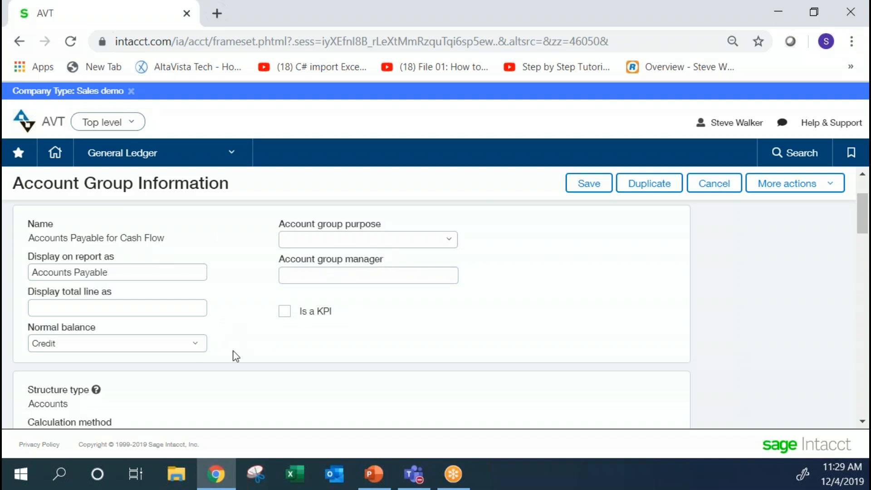
# Close the account group without saving and review the columns available for a new account groups view, cancelling the view creation.
pyautogui.click(378, 268)
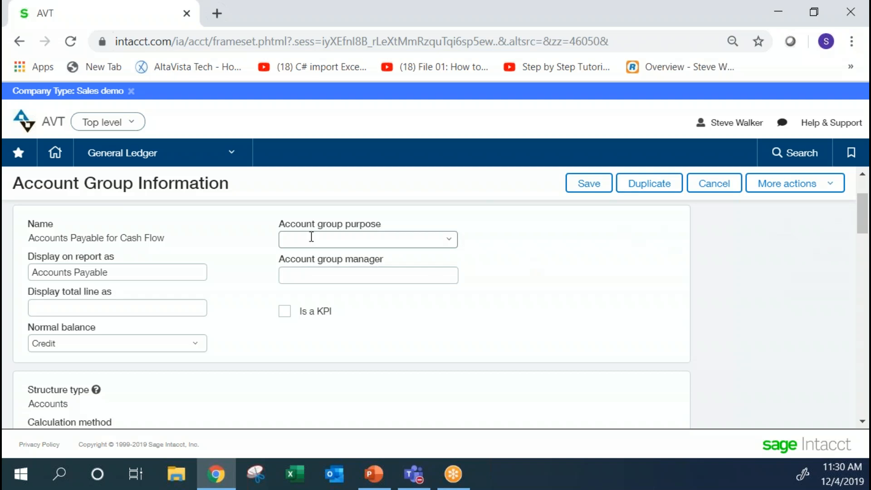
pyautogui.click(712, 187)
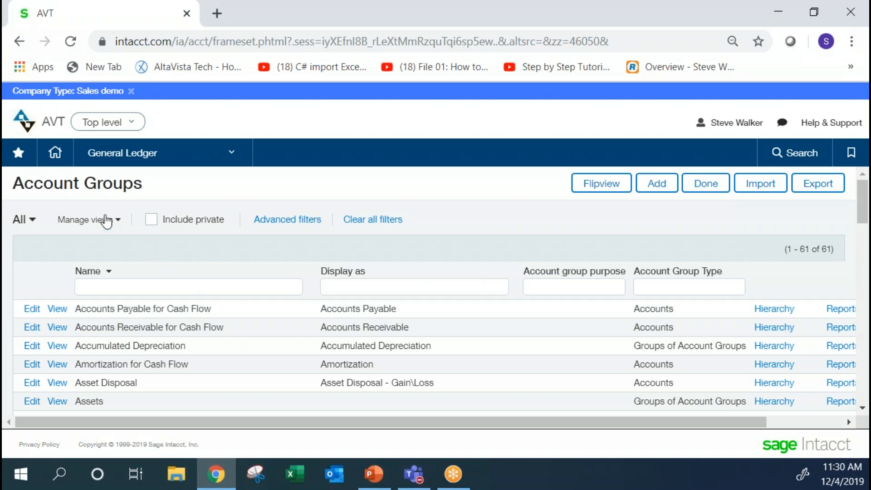
pyautogui.click(119, 221)
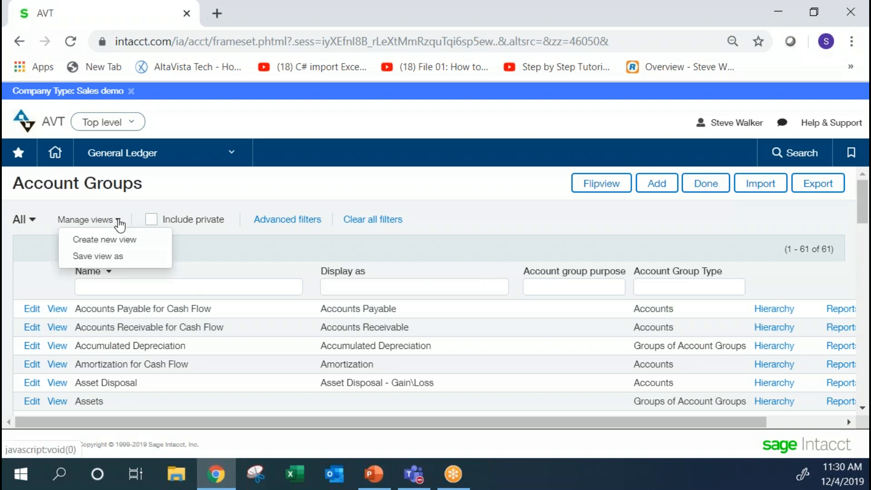
pyautogui.click(111, 239)
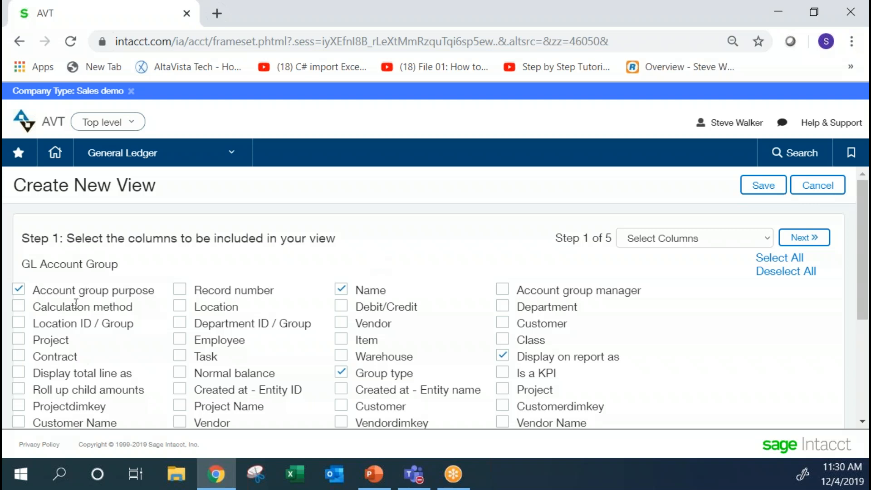
pyautogui.click(816, 185)
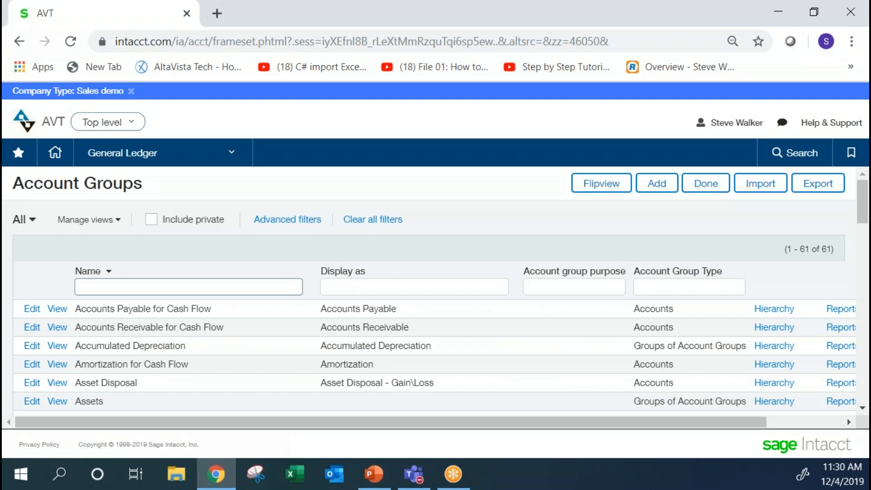
pyautogui.click(527, 280)
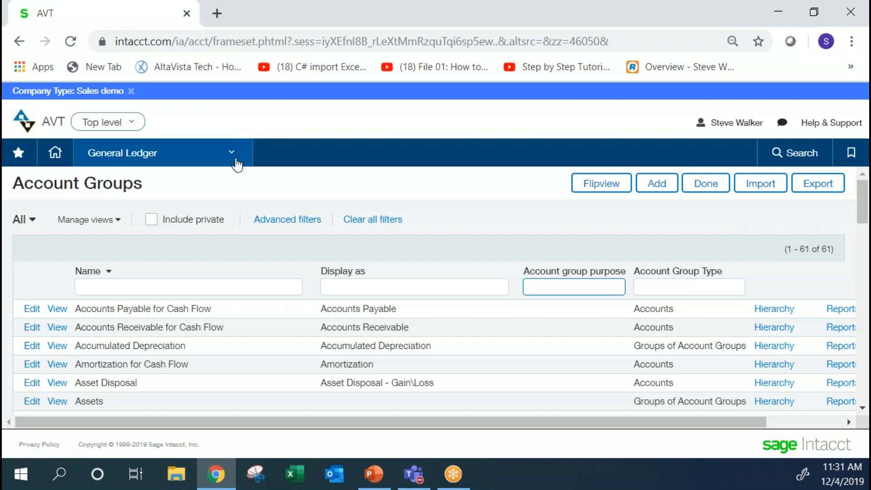
# Open the list of transaction allocations in the General Ledger setup.
pyautogui.click(236, 161)
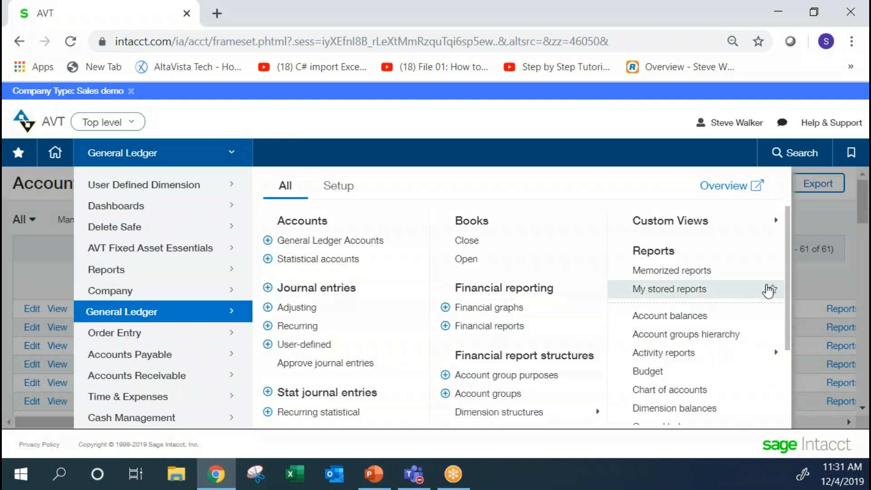
pyautogui.moveTo(788, 281); pyautogui.dragTo(800, 370)
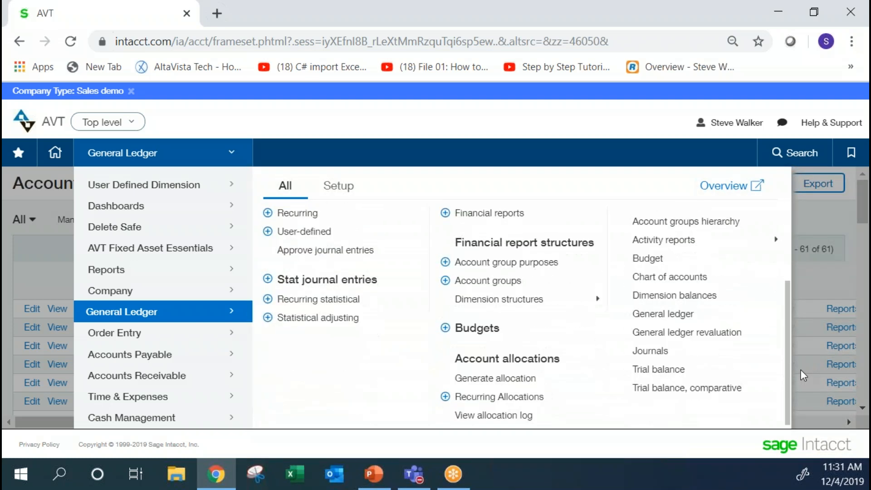
pyautogui.click(339, 185)
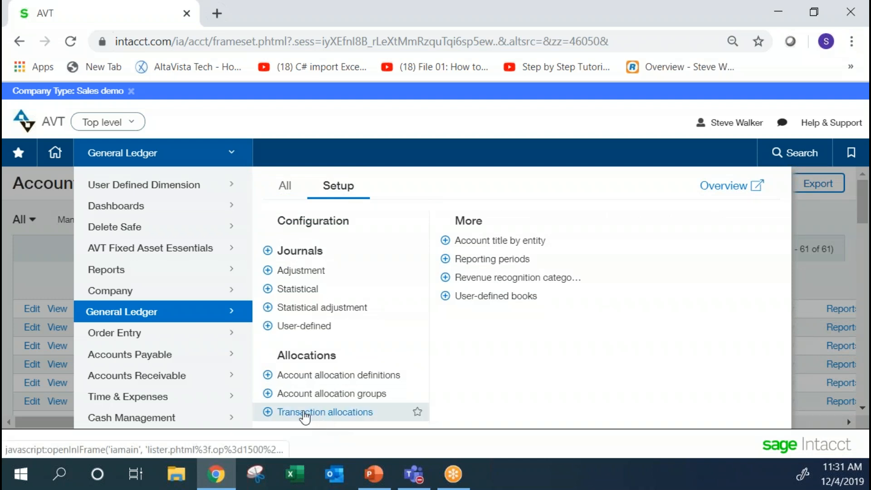
pyautogui.click(304, 413)
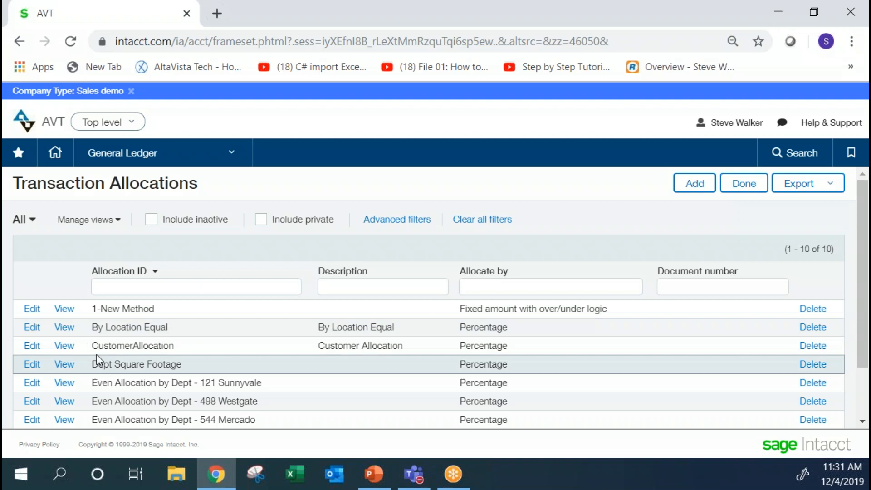
# Open the By Location Equal allocation, review its entries' values and locations, and close it without saving.
pyautogui.click(32, 335)
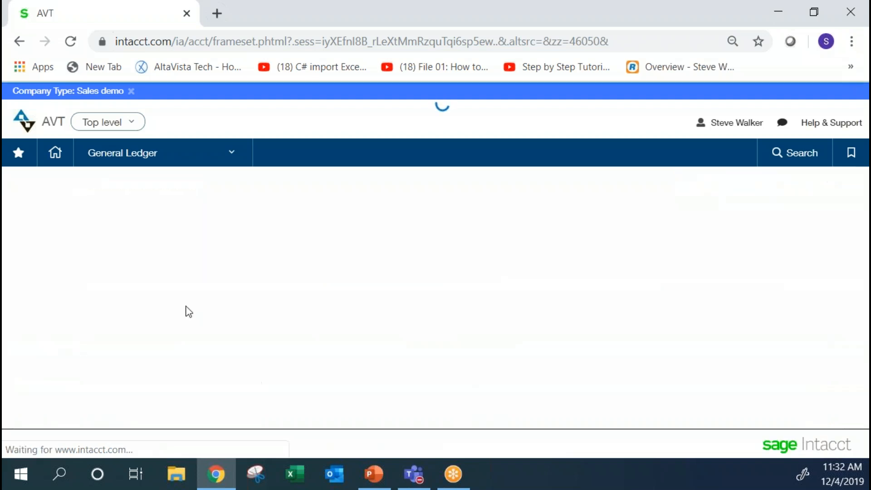
pyautogui.rightClick(315, 285)
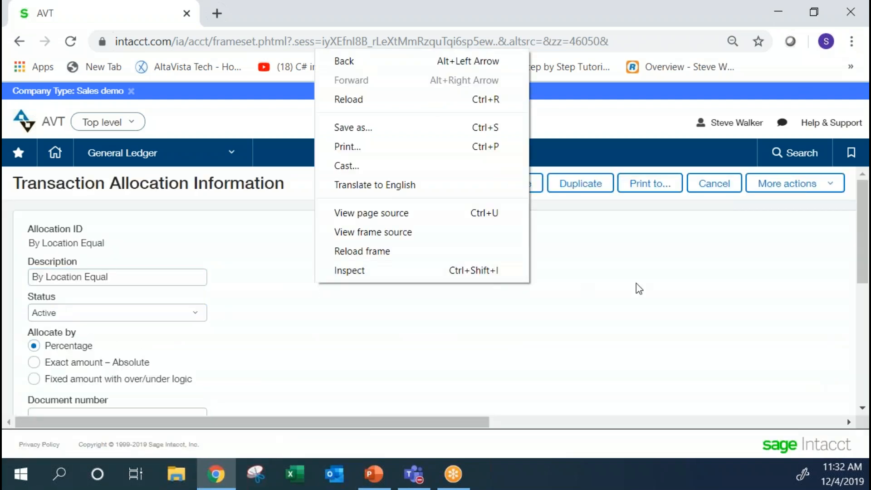
pyautogui.click(776, 245)
pyautogui.moveTo(857, 216); pyautogui.dragTo(867, 260)
pyautogui.scroll(-3, 529, 284)
pyautogui.scroll(1, 352, 286)
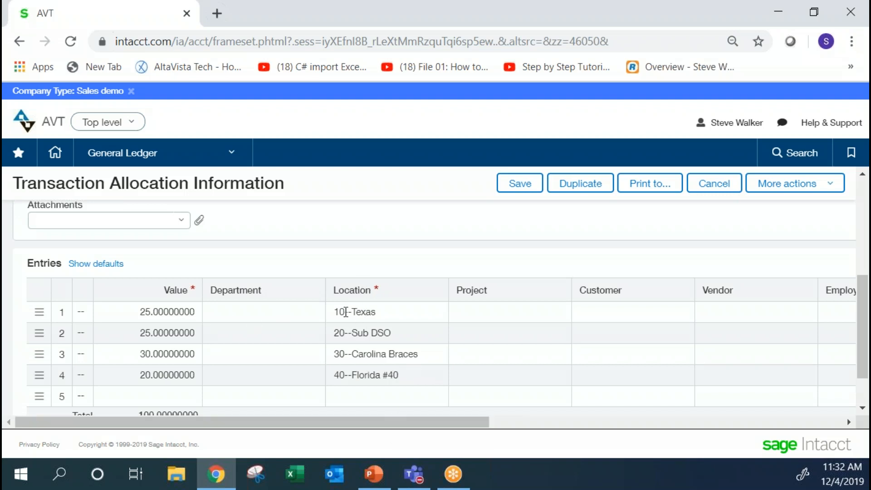
pyautogui.click(436, 320)
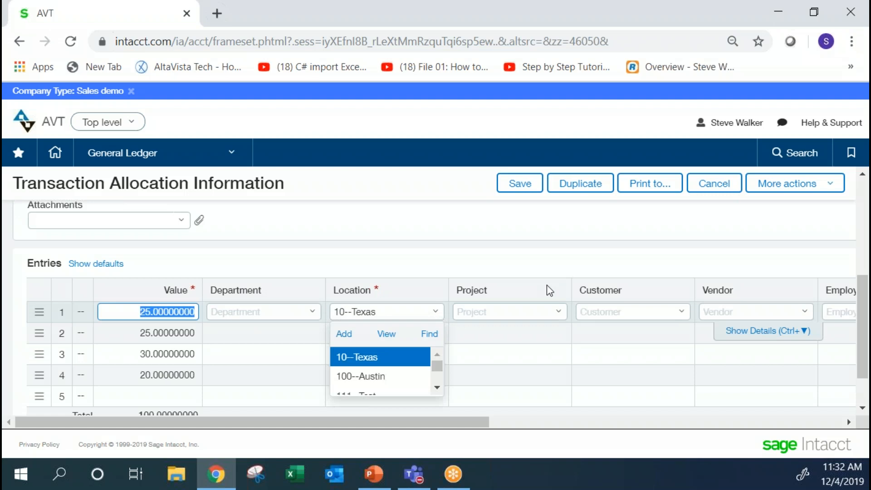
pyautogui.click(651, 249)
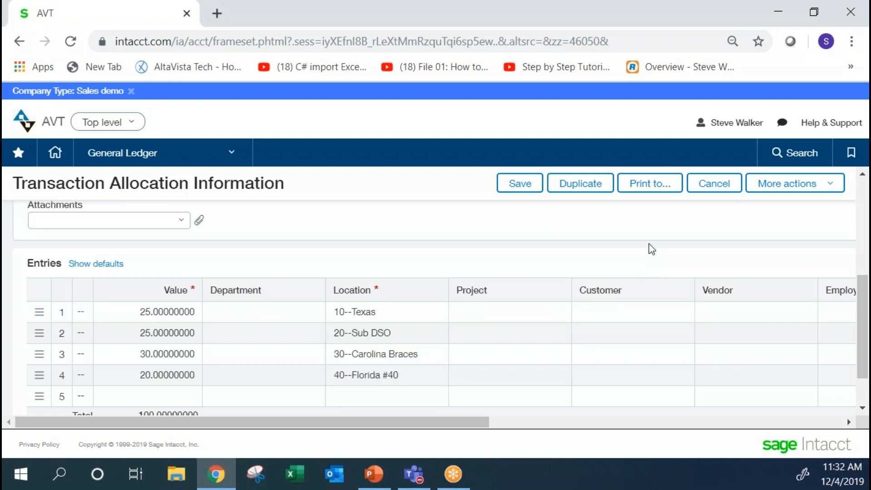
pyautogui.click(713, 189)
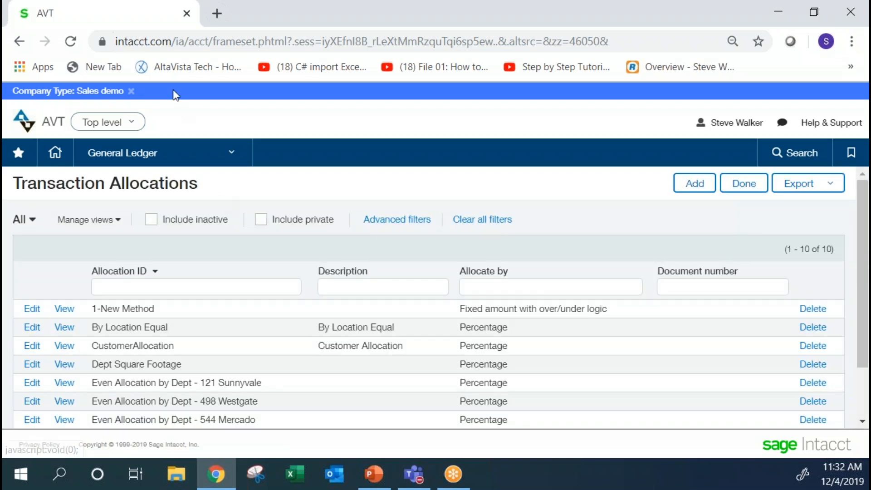
# Duplicate the browser tab and start a new Accounts Payable bill in it.
pyautogui.rightClick(127, 12)
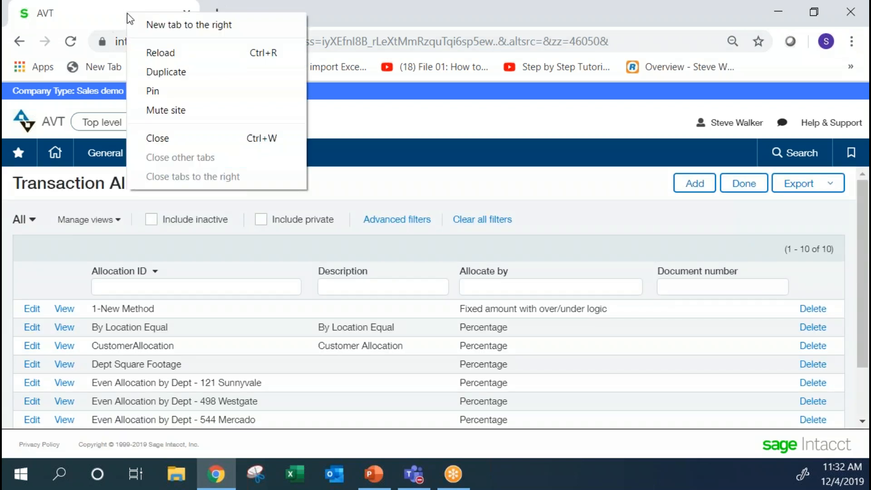
pyautogui.click(158, 72)
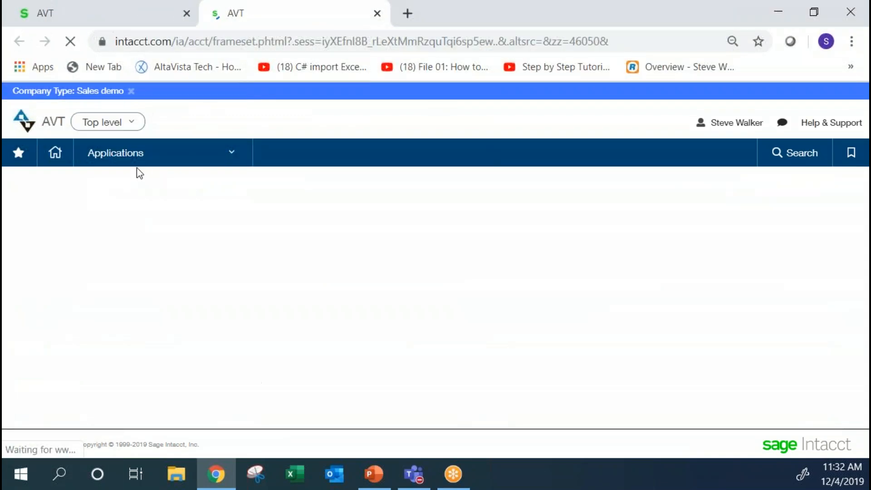
pyautogui.click(120, 162)
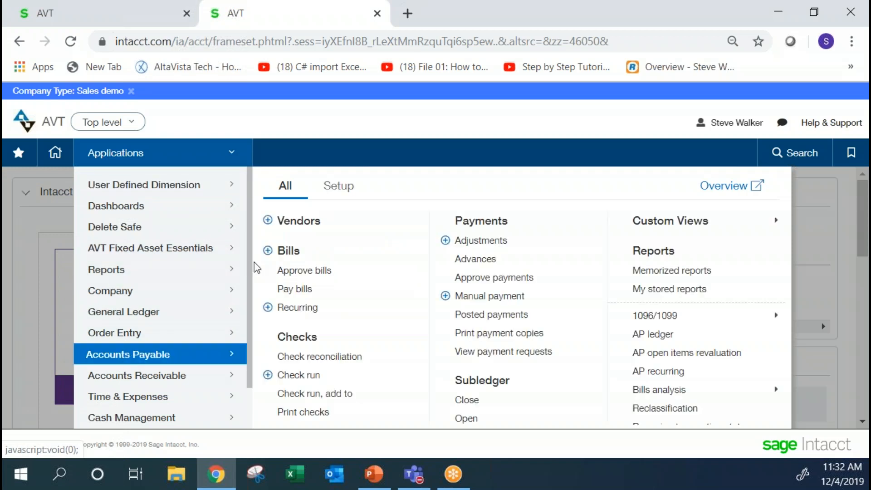
pyautogui.click(265, 262)
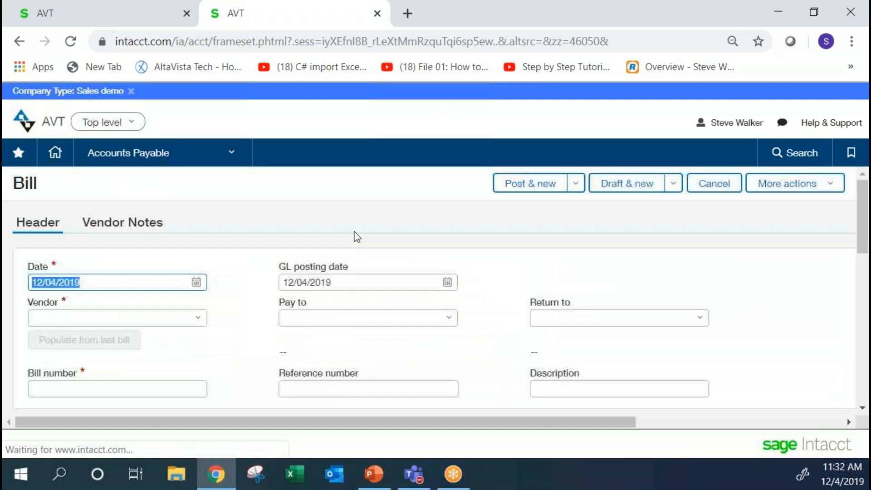
# Fill the bill's first entry line with account 5000--Cost Of Goods and a transaction amount of 1200.
pyautogui.moveTo(863, 218); pyautogui.dragTo(866, 364)
pyautogui.click(159, 311)
pyautogui.write('5000--Cost Of Goods')
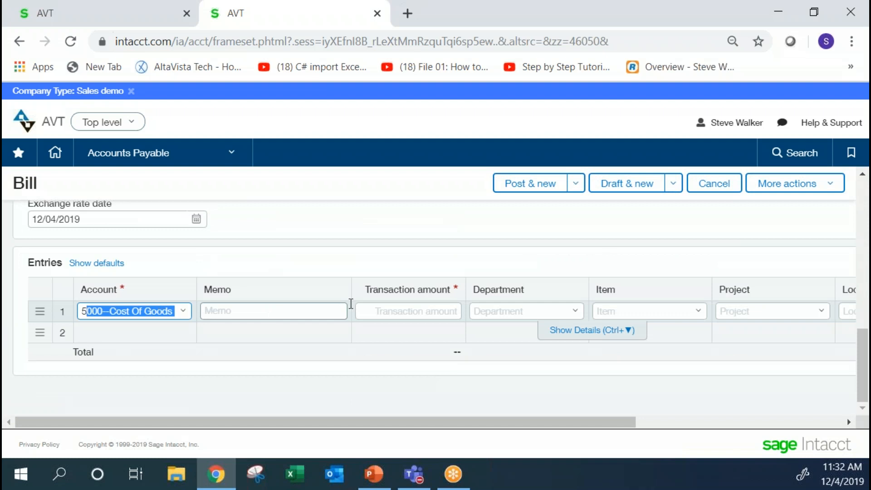
pyautogui.click(381, 311)
pyautogui.write('1200')
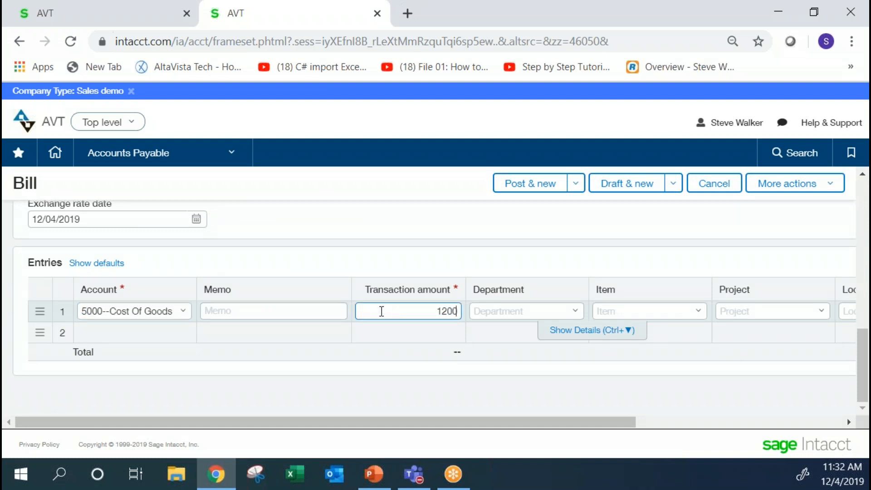
pyautogui.click(749, 310)
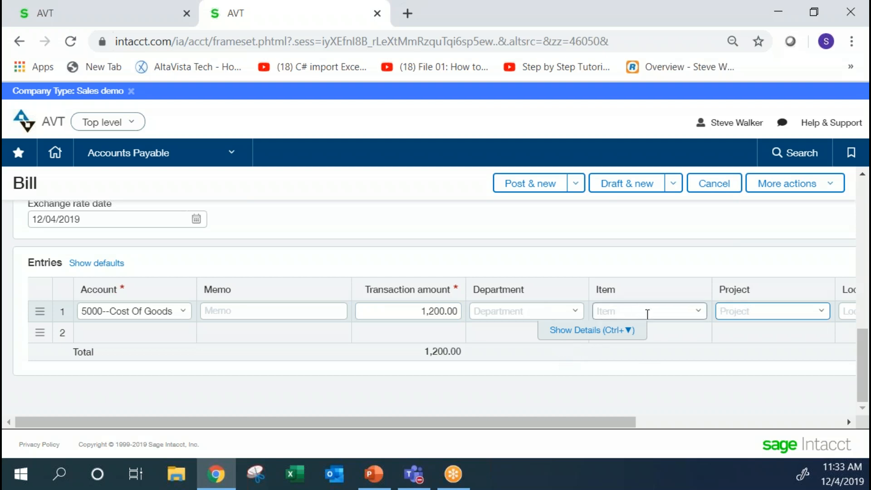
# Assign the By Location Equal allocation in the first entry line's details and review the allocation splits by location.
pyautogui.moveTo(627, 417); pyautogui.dragTo(602, 442)
pyautogui.click(577, 331)
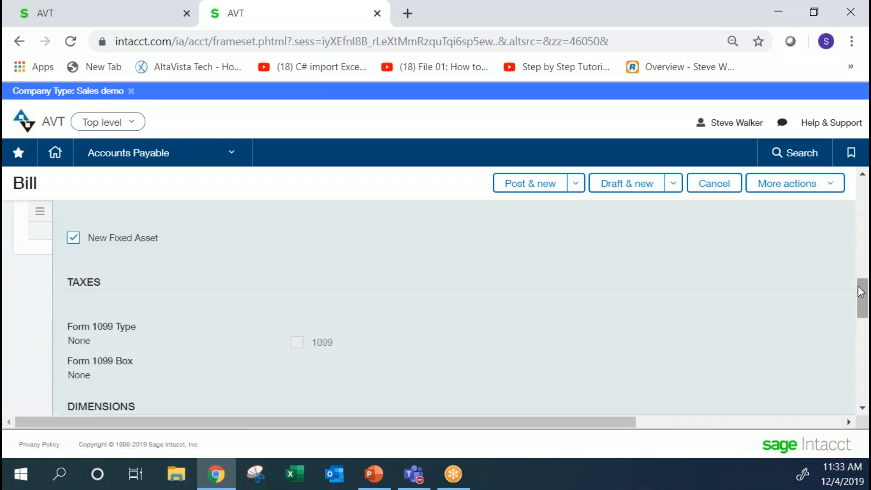
pyautogui.moveTo(866, 293); pyautogui.dragTo(866, 335)
pyautogui.click(229, 327)
pyautogui.click(143, 262)
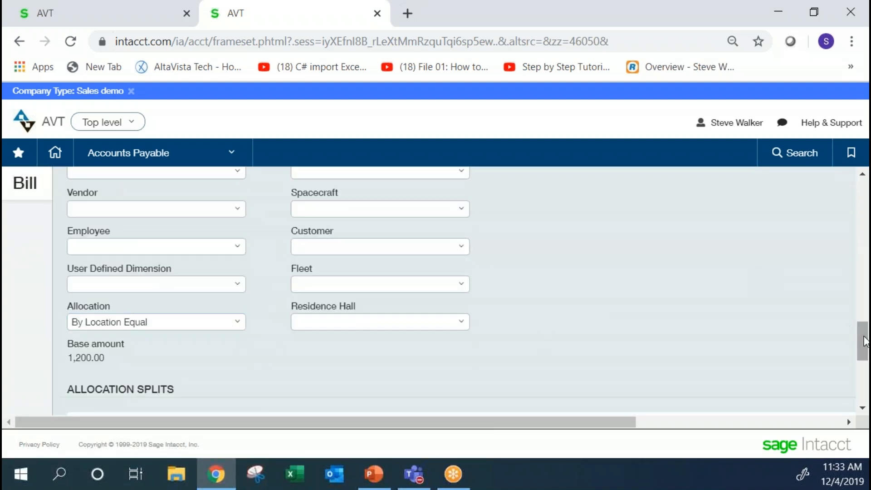
pyautogui.moveTo(864, 340); pyautogui.dragTo(866, 356)
pyautogui.scroll(-4, 305, 321)
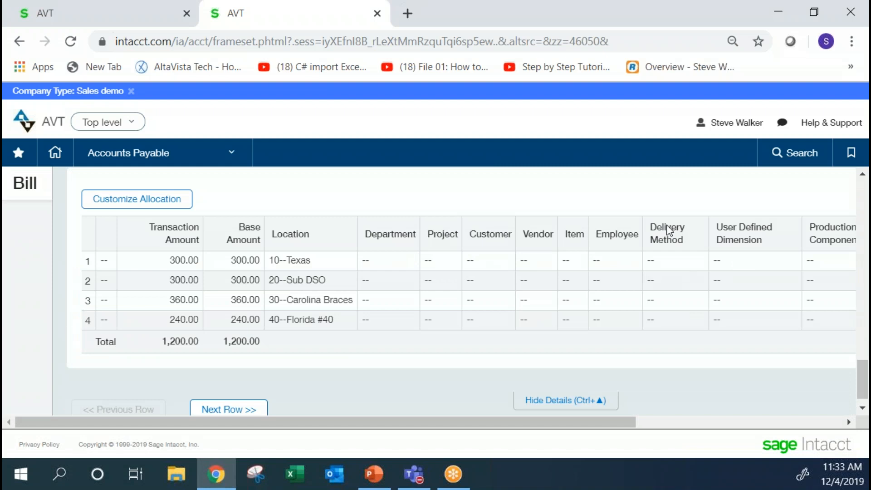
# Set the first entry line's department to 100--Corp Admin and close the line details.
pyautogui.moveTo(864, 382); pyautogui.dragTo(864, 286)
pyautogui.click(631, 284)
pyautogui.click(738, 282)
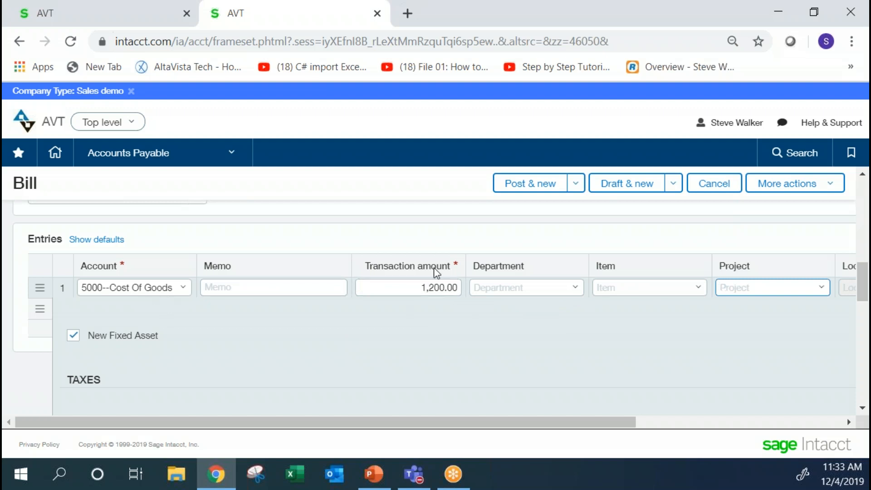
pyautogui.click(576, 289)
pyautogui.click(535, 333)
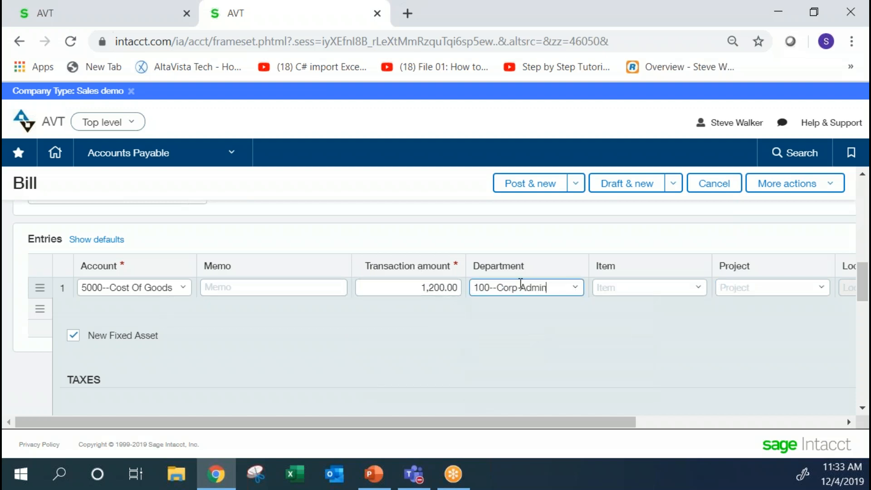
pyautogui.click(558, 234)
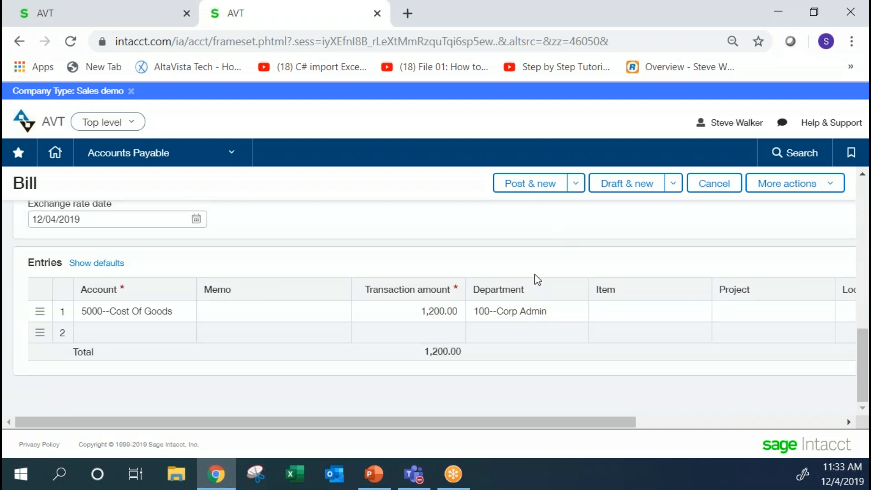
# Examine the first entry line's details, the bill's currency section and the dimension columns of the entries table.
pyautogui.click(456, 311)
pyautogui.click(550, 332)
pyautogui.scroll(-2, 698, 274)
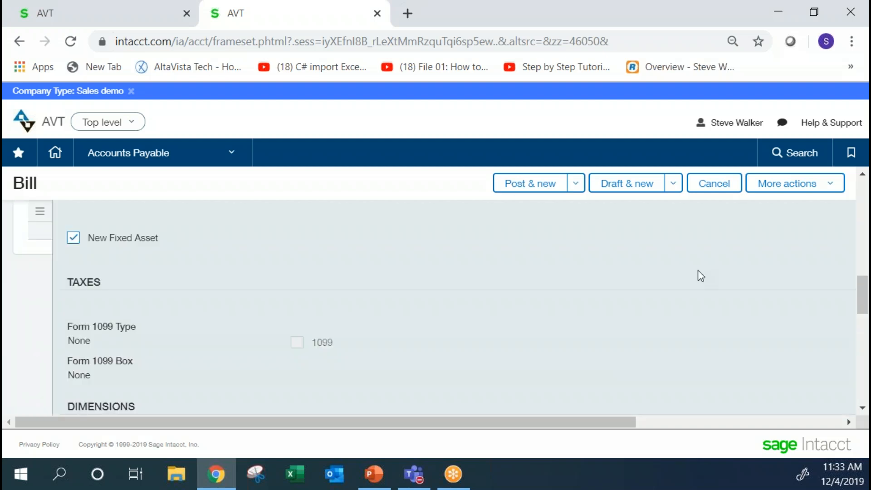
pyautogui.moveTo(860, 295); pyautogui.dragTo(863, 273)
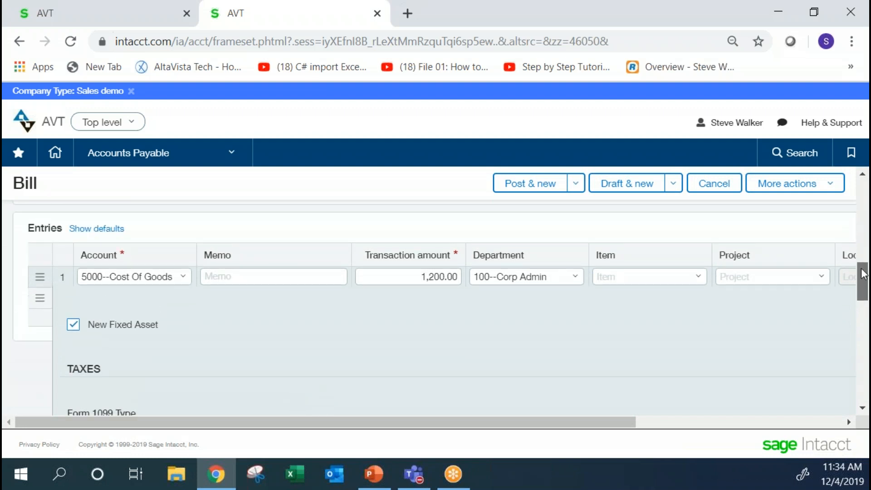
pyautogui.scroll(3, 535, 281)
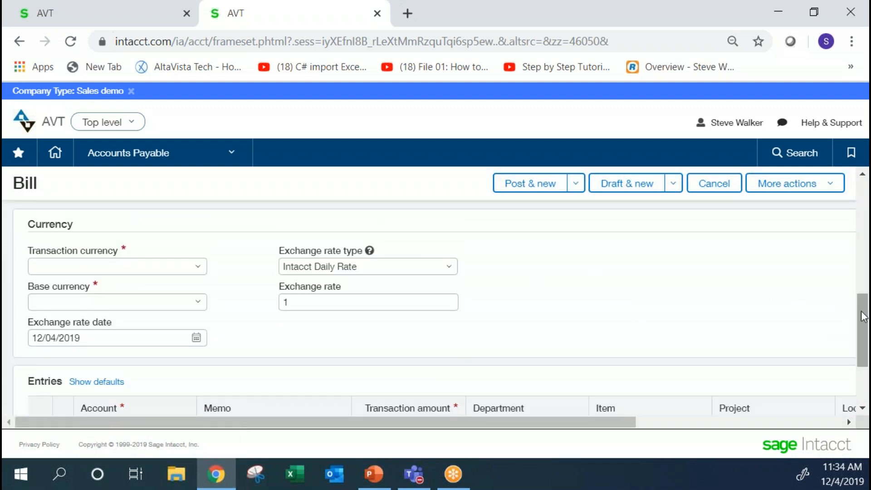
pyautogui.moveTo(611, 426); pyautogui.dragTo(788, 428)
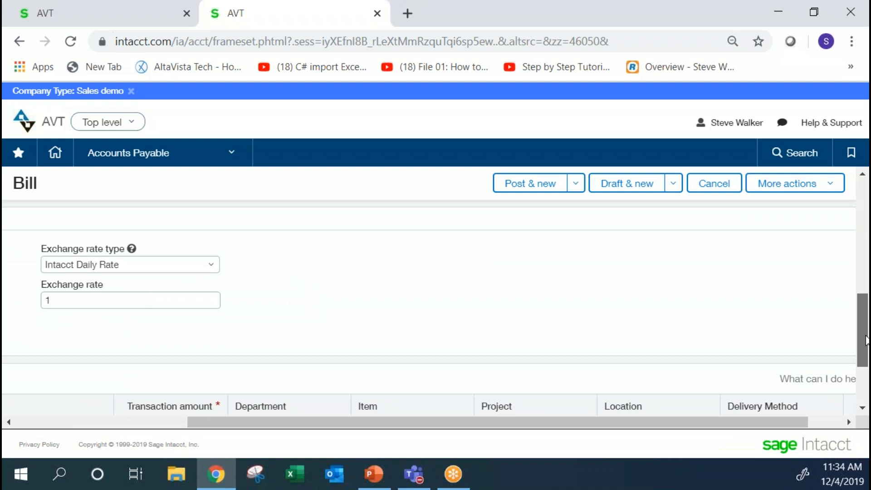
pyautogui.scroll(-2, 865, 340)
pyautogui.moveTo(385, 429); pyautogui.dragTo(146, 431)
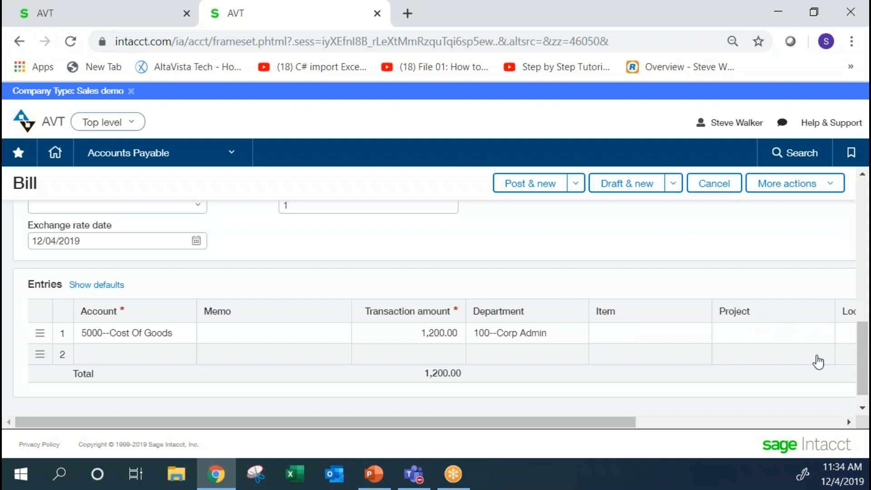
pyautogui.scroll(5, 855, 358)
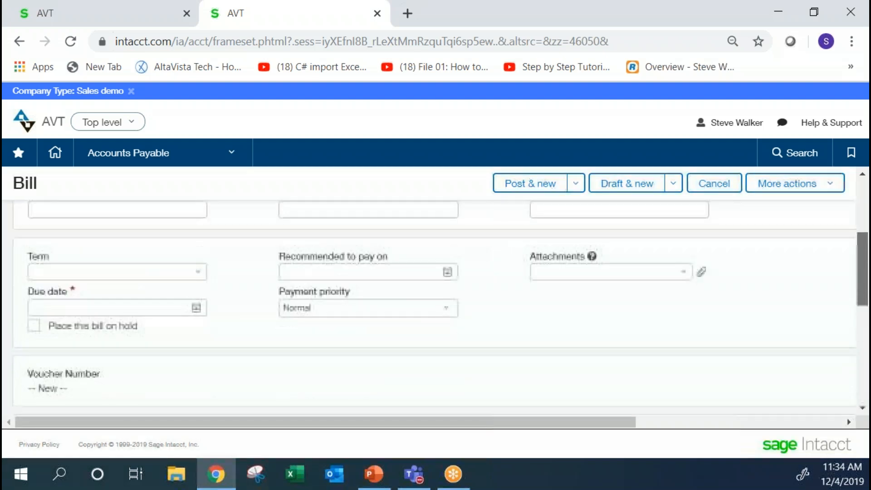
# Review the bill's header fields, currency section and the first entry line's transaction amount and department.
pyautogui.scroll(3, 435, 309)
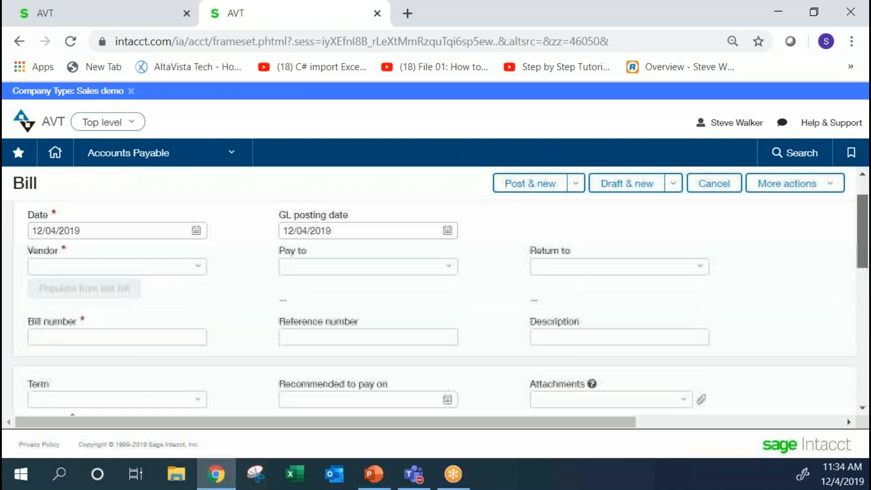
pyautogui.scroll(-6, 436, 309)
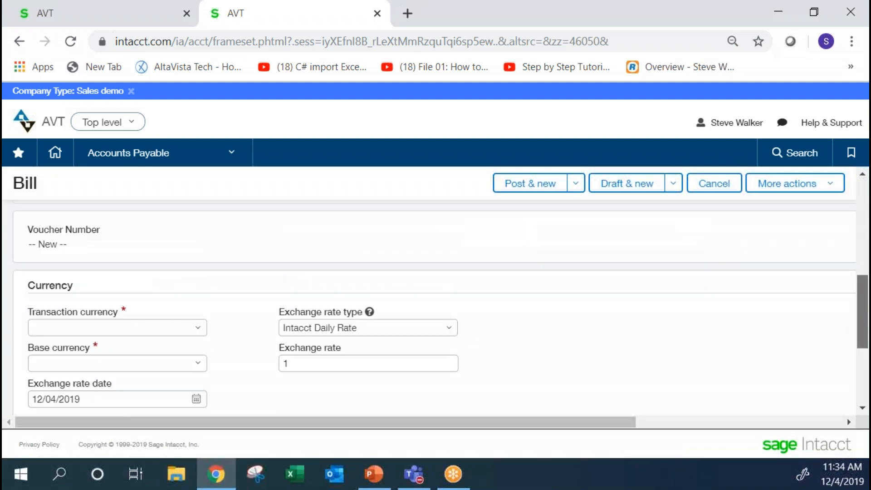
pyautogui.scroll(-3, 535, 337)
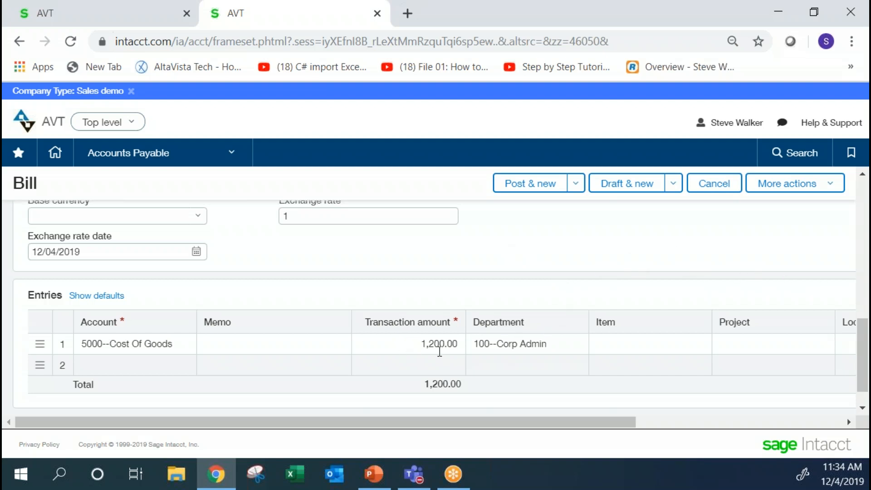
pyautogui.click(556, 346)
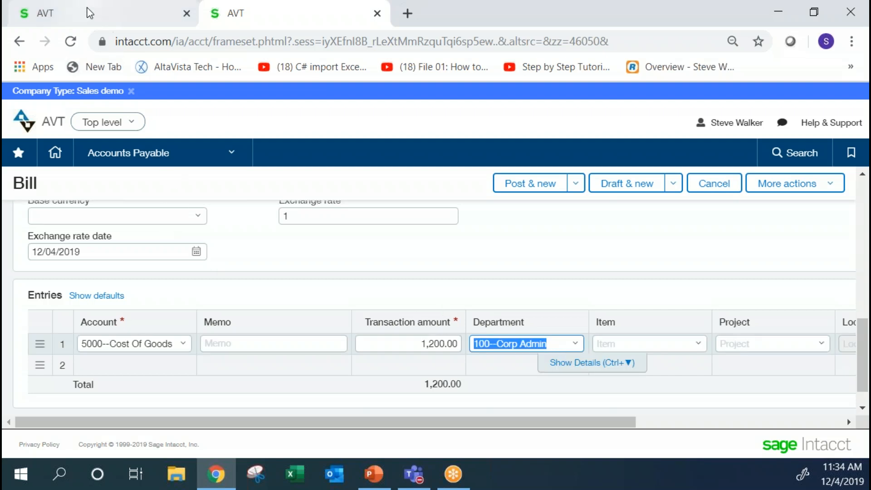
# Open the 1-New Method transaction allocation, review its amount and percent entries by department, and close it without saving.
pyautogui.click(88, 12)
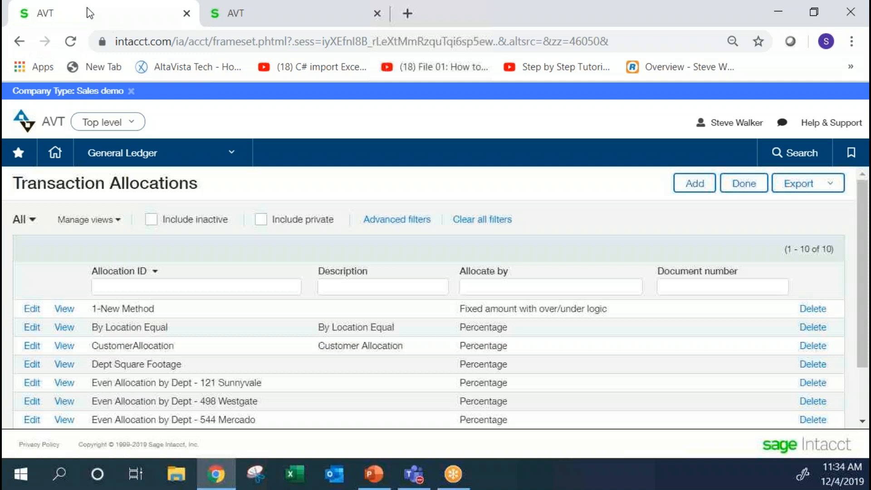
pyautogui.moveTo(166, 308); pyautogui.dragTo(94, 308)
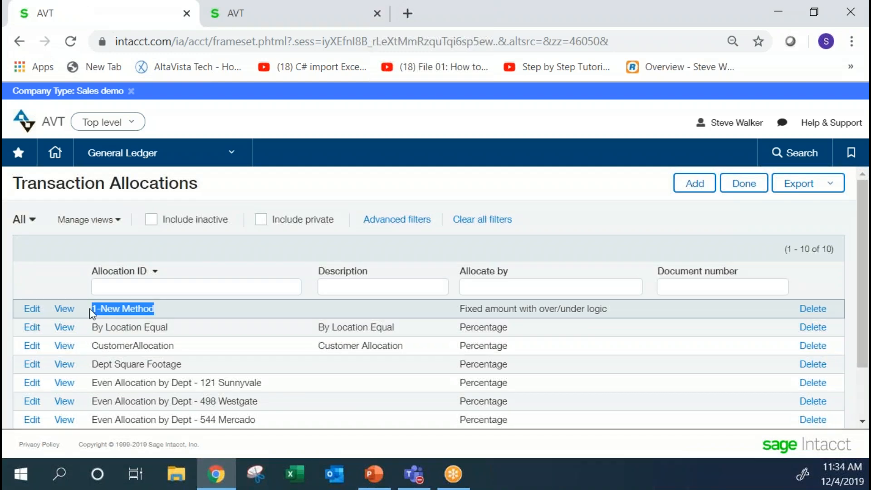
pyautogui.click(32, 309)
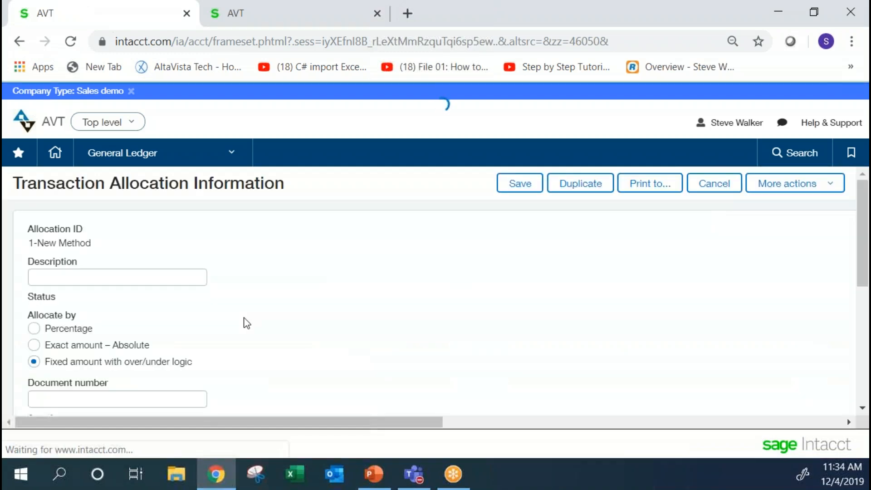
pyautogui.moveTo(864, 215); pyautogui.dragTo(864, 321)
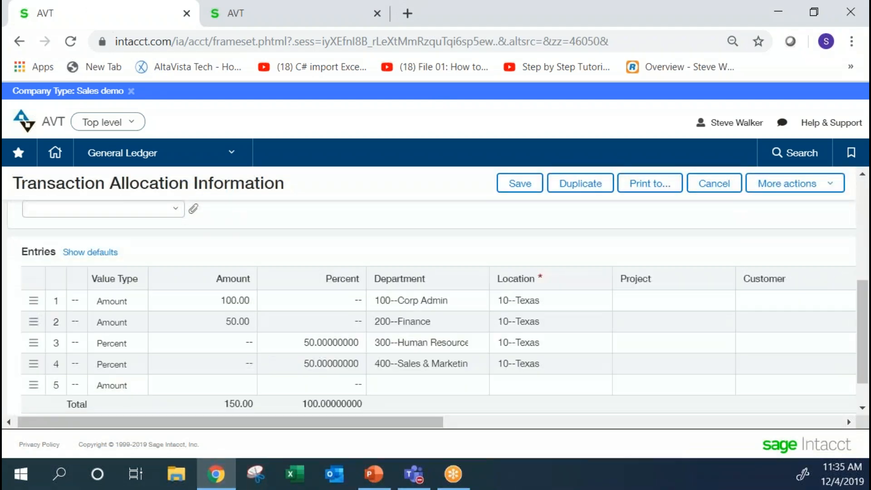
pyautogui.moveTo(211, 307); pyautogui.dragTo(250, 303)
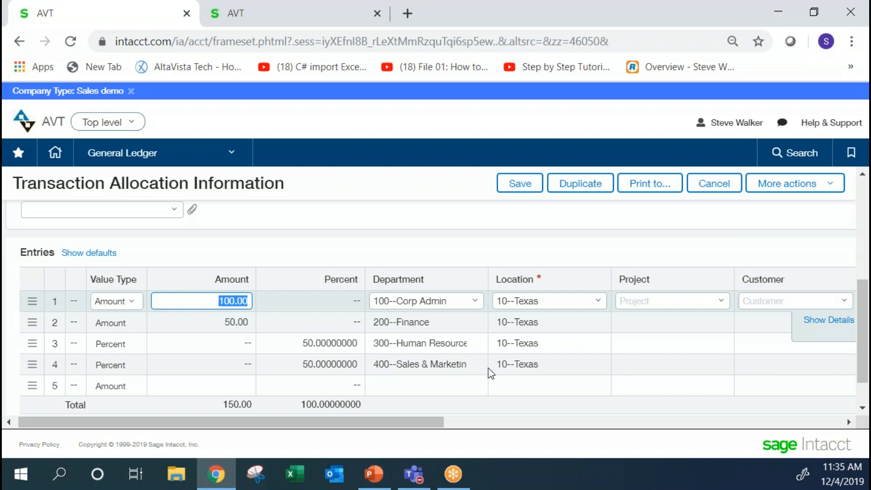
pyautogui.click(389, 235)
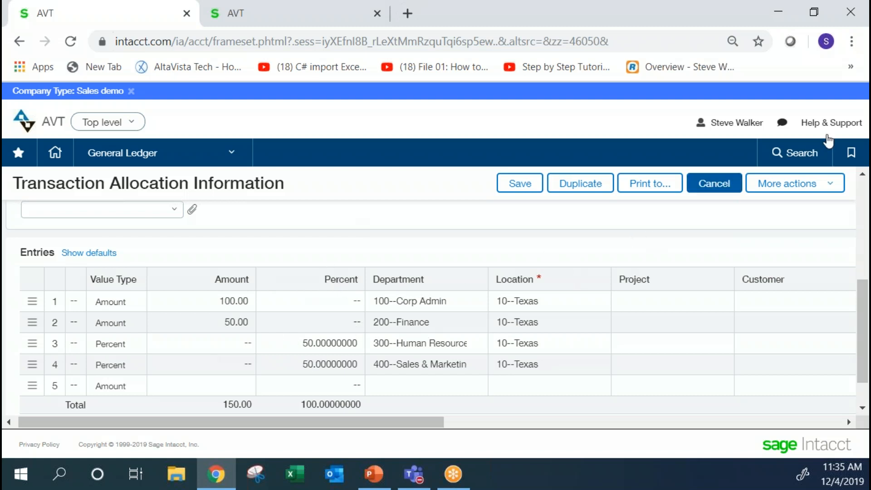
pyautogui.click(710, 186)
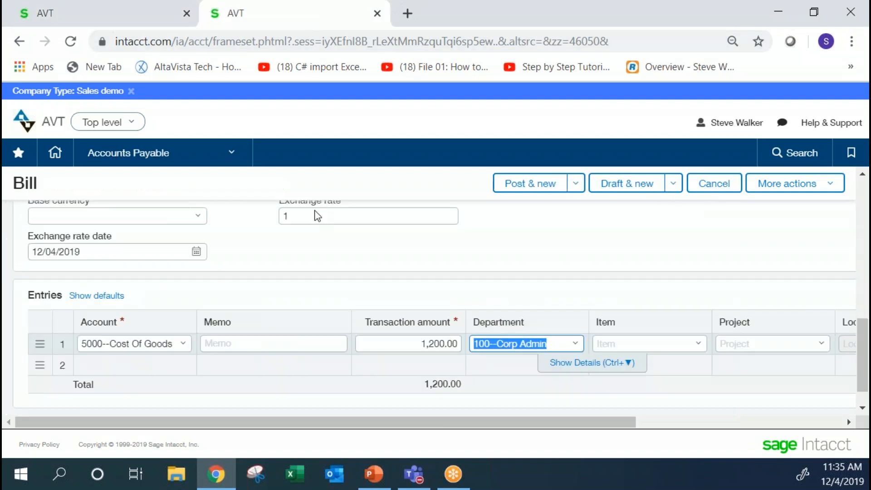
# Change the allocation in the bill's first entry line details to 1-New Method and close the line details.
pyautogui.click(558, 365)
pyautogui.scroll(-3, 412, 325)
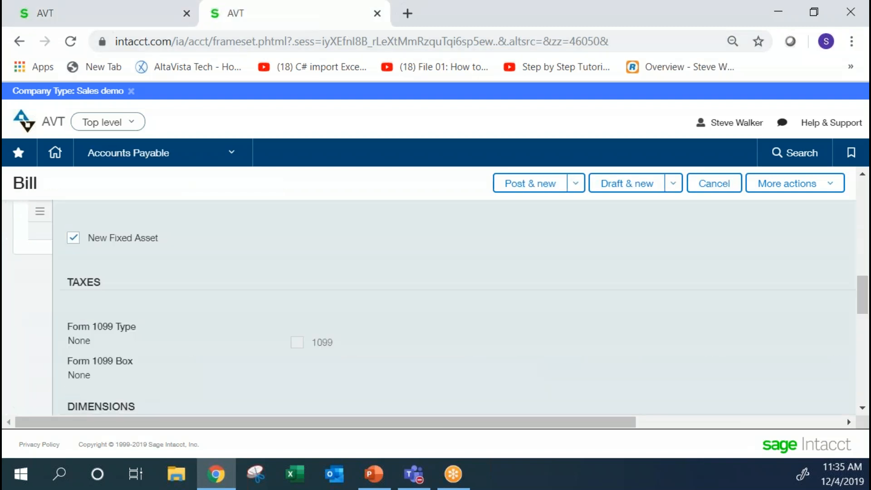
pyautogui.moveTo(861, 290); pyautogui.dragTo(866, 350)
pyautogui.scroll(-1, 453, 290)
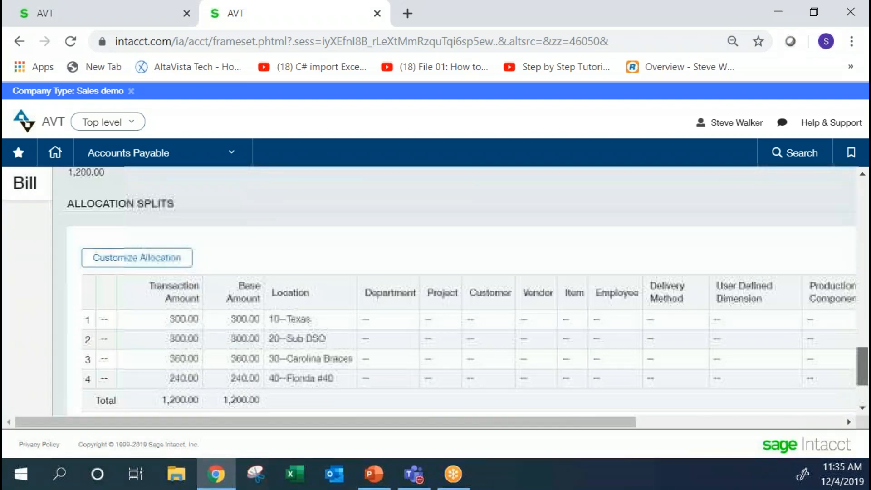
pyautogui.scroll(3, 237, 325)
pyautogui.click(237, 320)
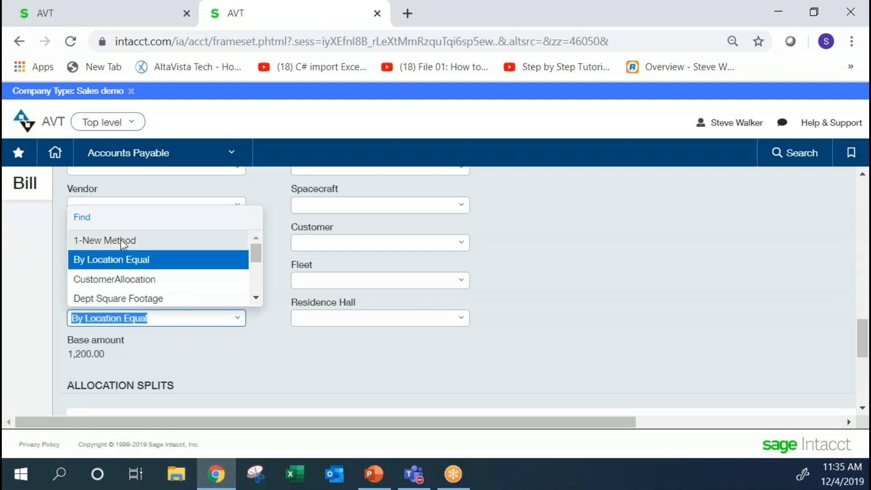
pyautogui.click(118, 240)
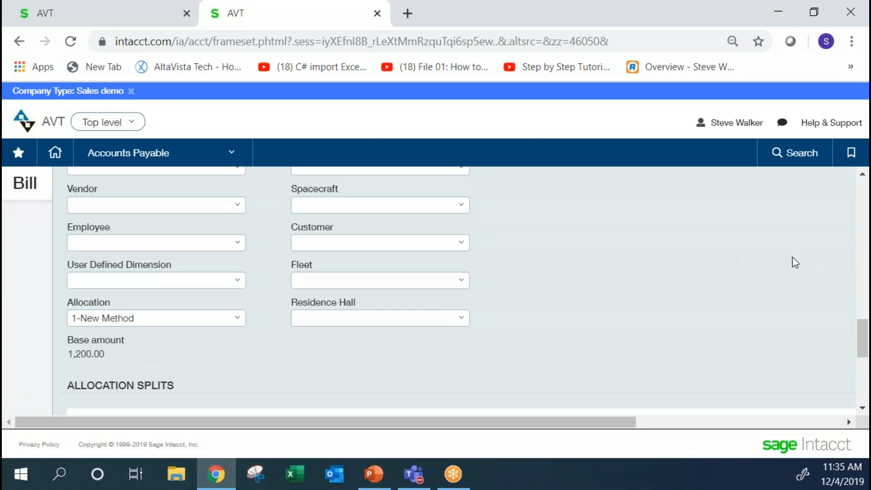
pyautogui.moveTo(861, 340); pyautogui.dragTo(861, 274)
pyautogui.click(297, 232)
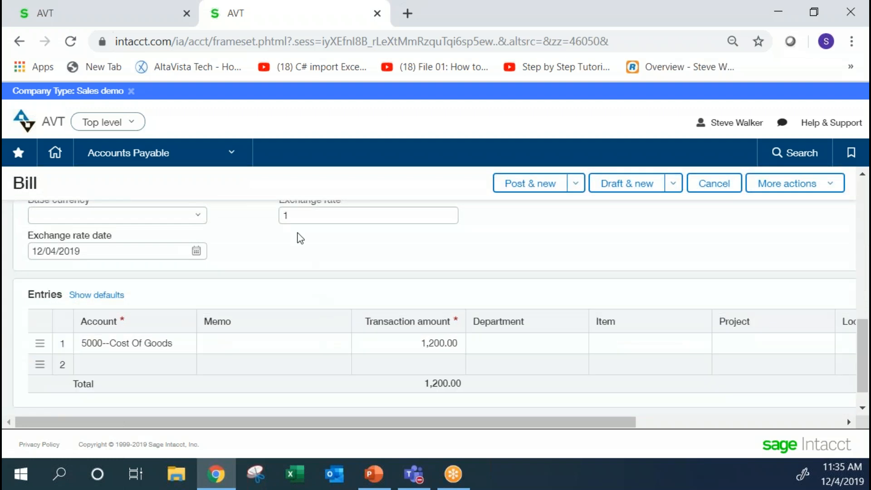
# Reopen the first entry line's details and review how the allocation splits divide the amount across departments.
pyautogui.click(258, 363)
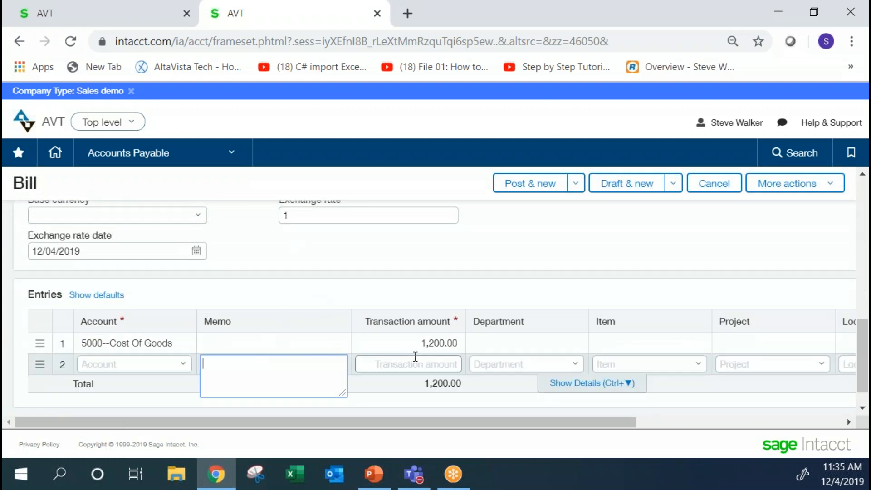
pyautogui.click(444, 343)
pyautogui.click(562, 363)
pyautogui.scroll(-3, 741, 295)
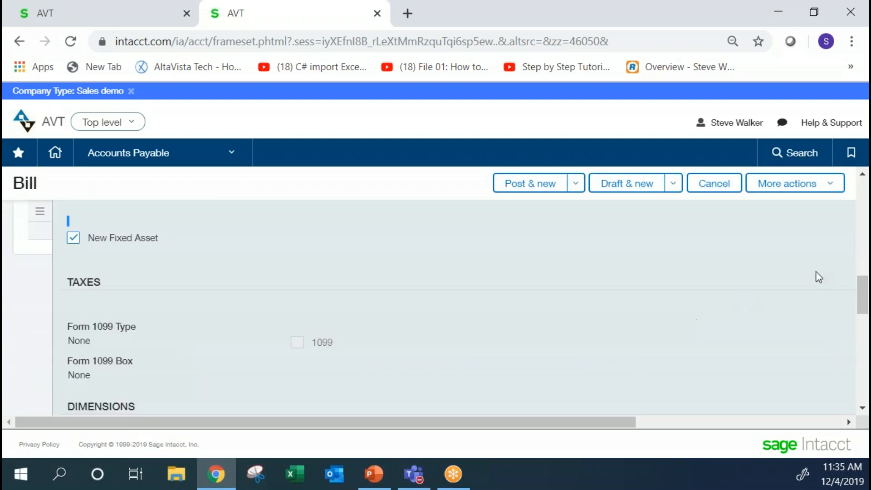
pyautogui.moveTo(862, 290); pyautogui.dragTo(868, 346)
pyautogui.scroll(-3, 250, 275)
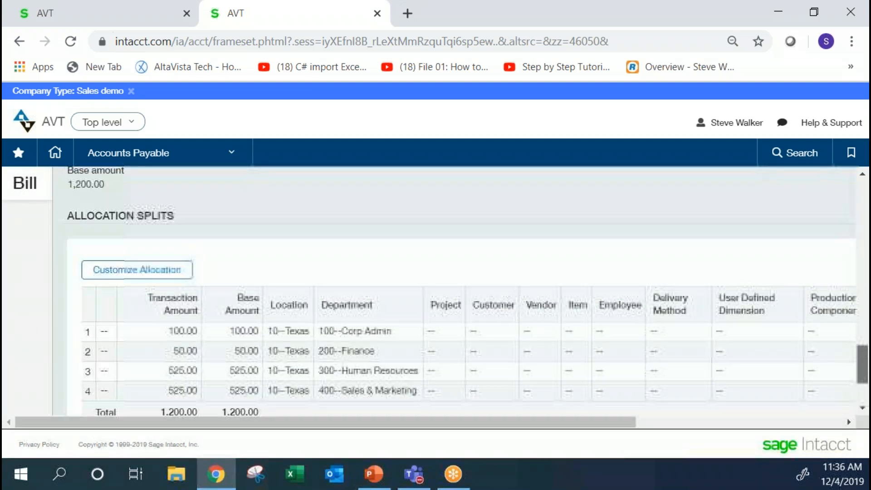
pyautogui.moveTo(227, 266); pyautogui.dragTo(262, 265)
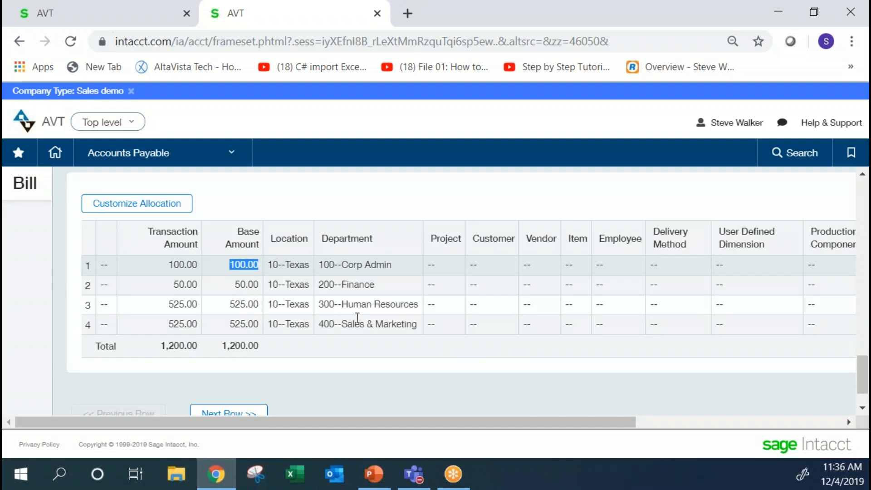
pyautogui.click(422, 203)
# Cancel the new bill without posting it and switch to the PowerPoint presentation.
pyautogui.moveTo(863, 374); pyautogui.dragTo(835, 303)
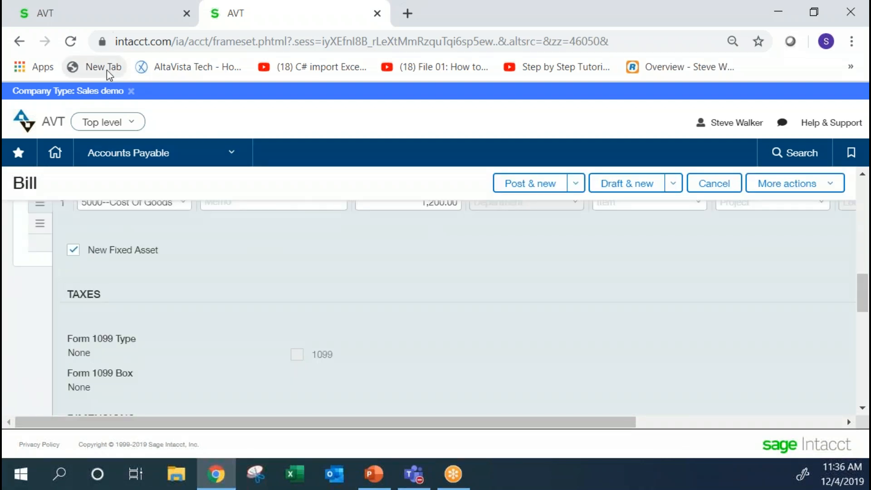
pyautogui.click(710, 188)
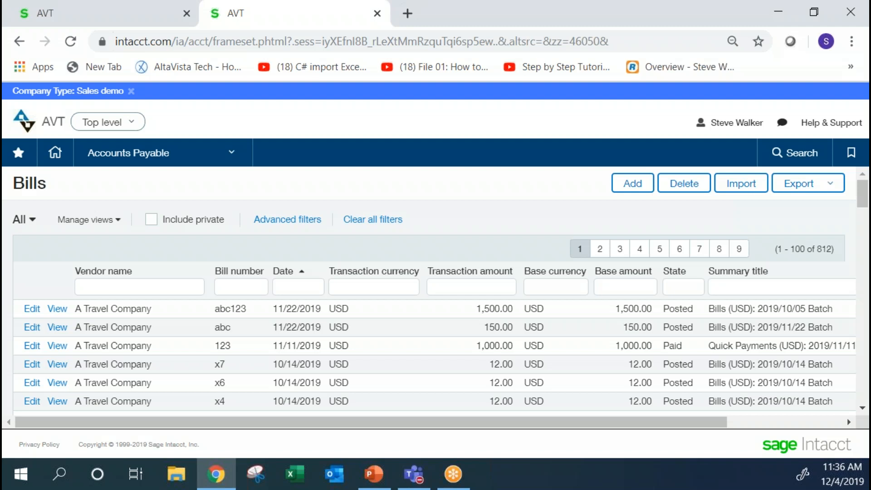
pyautogui.hotkey('alt', 'Tab')
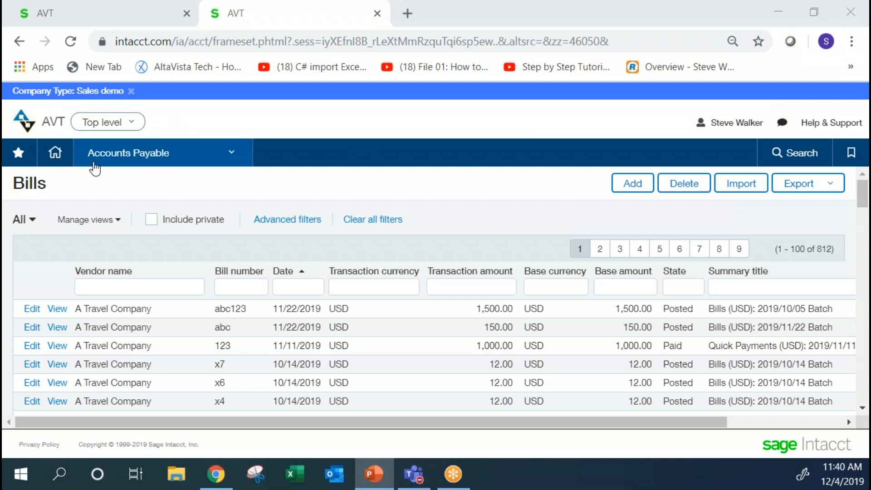
# Open the Controller Dashboard in Sage Intacct.
pyautogui.click(102, 162)
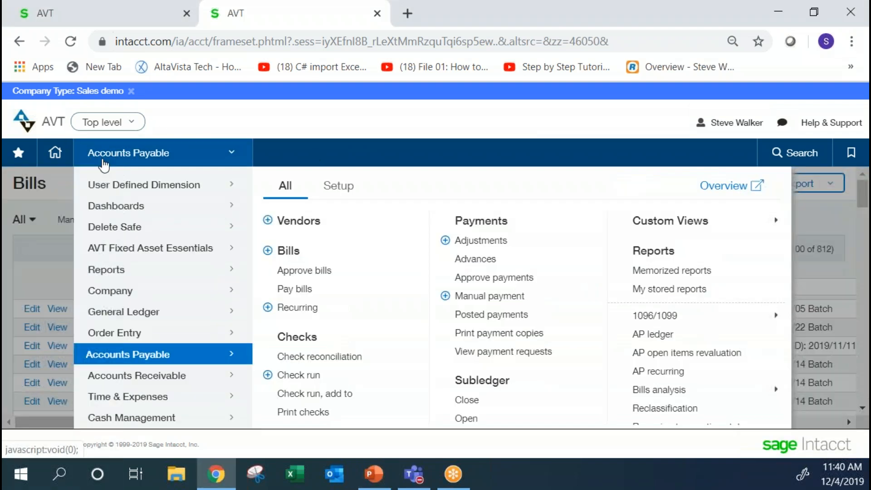
pyautogui.moveTo(110, 207)
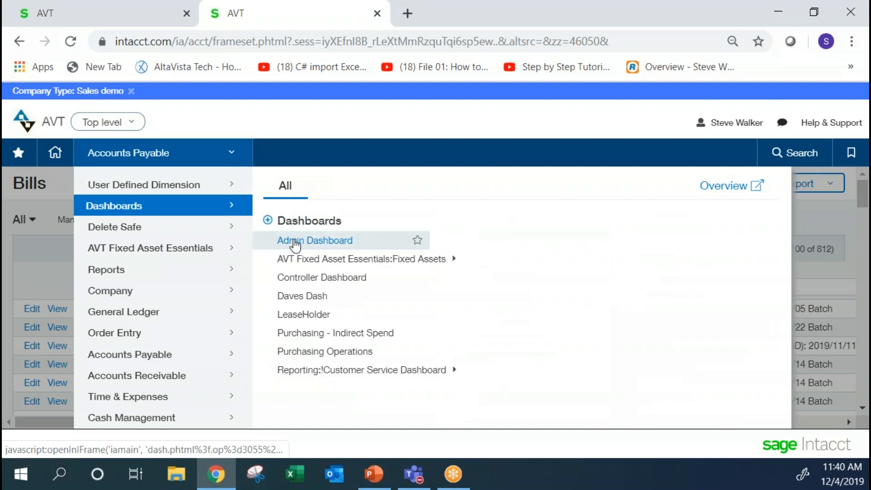
pyautogui.click(315, 282)
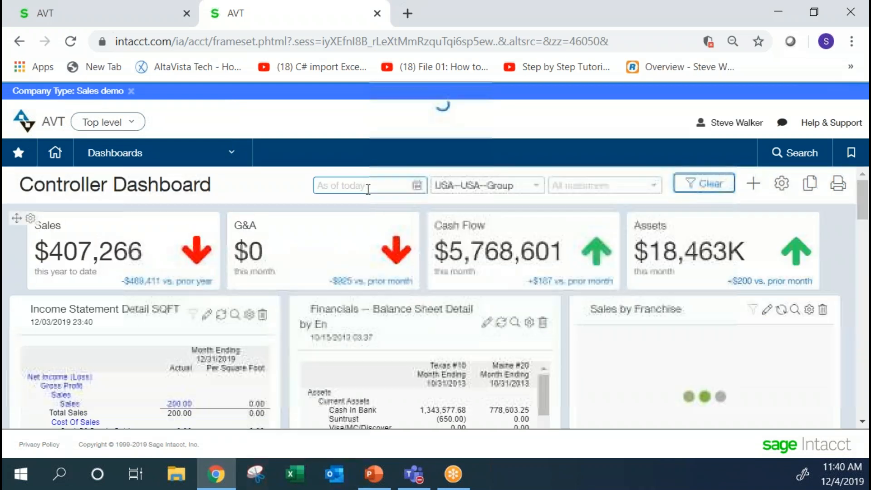
# Examine the dashboard's location and customer filters and its report components, and switch back to the PowerPoint presentation.
pyautogui.click(453, 185)
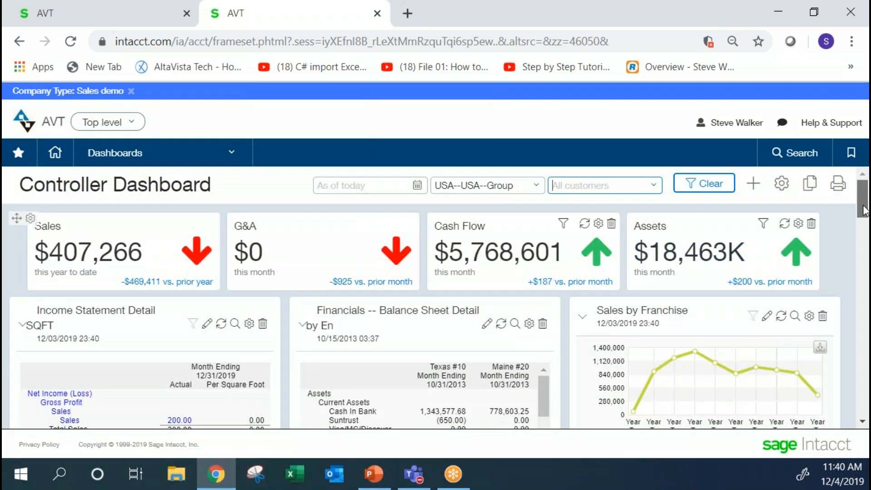
pyautogui.moveTo(864, 211); pyautogui.dragTo(863, 235)
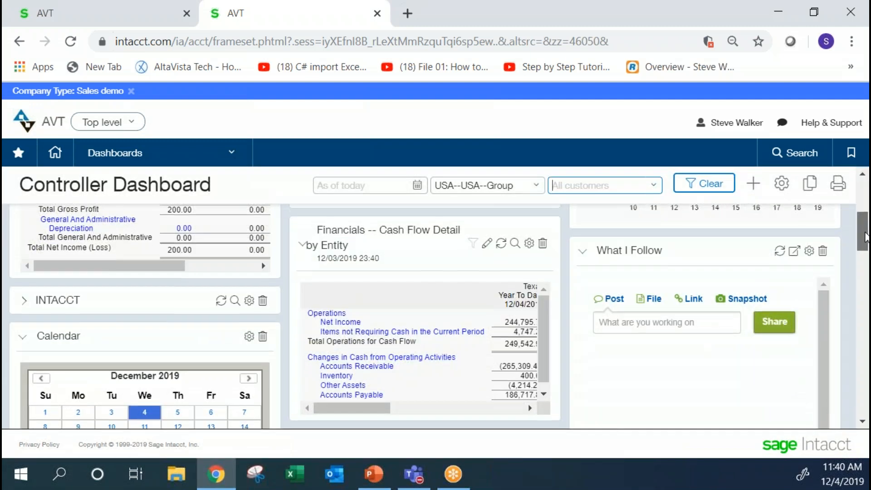
pyautogui.moveTo(865, 233); pyautogui.dragTo(856, 210)
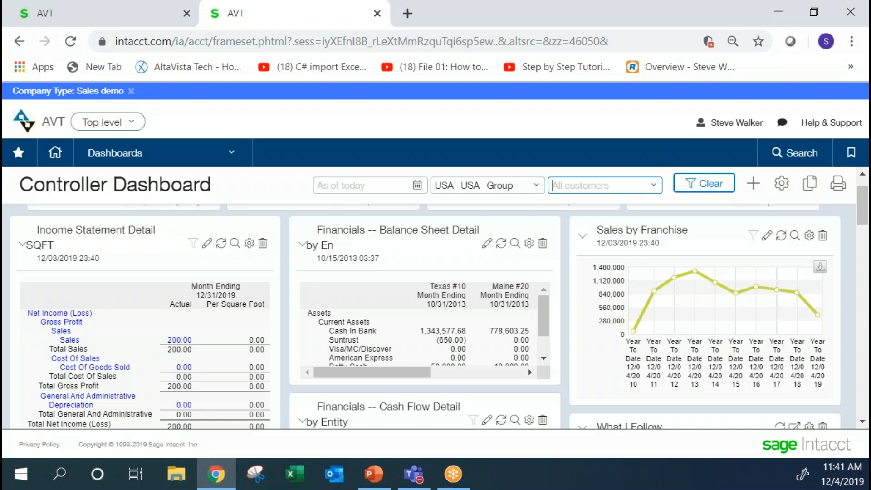
pyautogui.hotkey('alt', 'Tab')
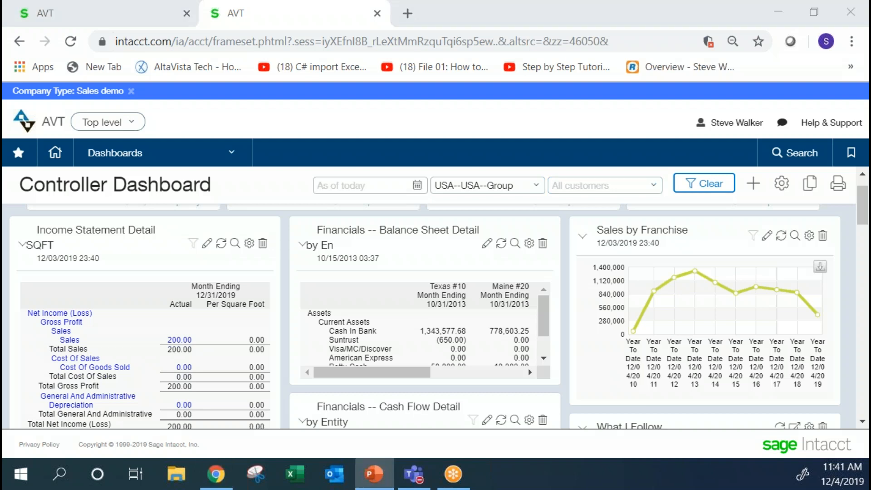
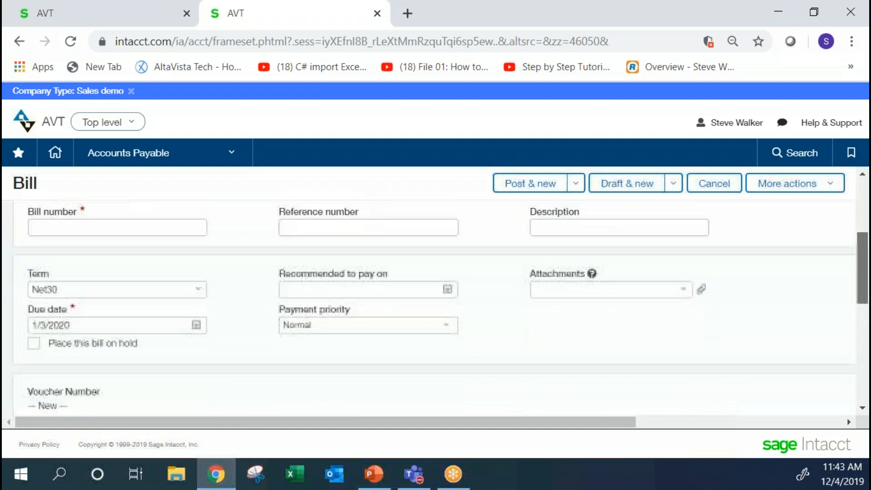
# Set the new bill's transaction currency to USD.
pyautogui.scroll(-1, 867, 264)
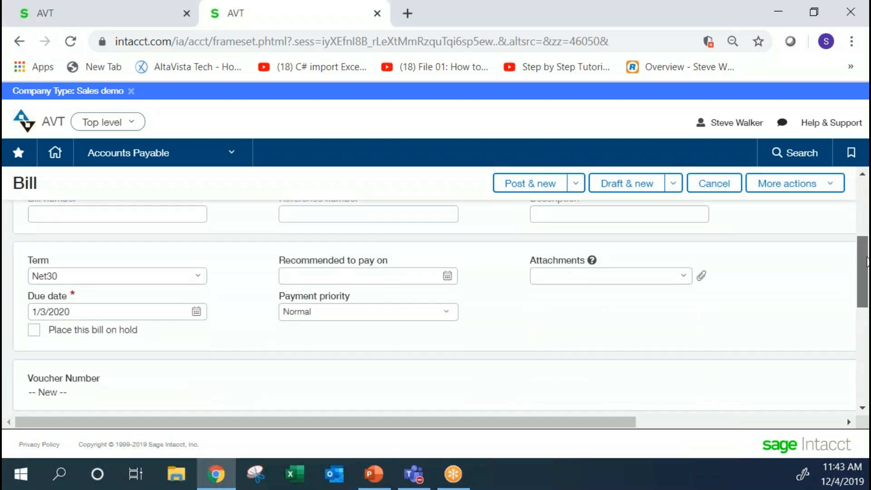
pyautogui.scroll(-5, 867, 265)
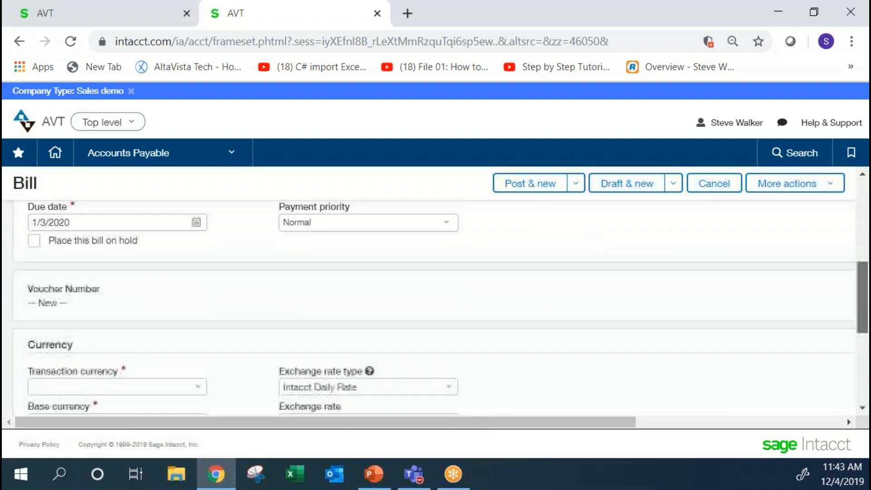
pyautogui.moveTo(865, 327); pyautogui.dragTo(865, 321)
pyautogui.click(164, 306)
pyautogui.click(163, 387)
pyautogui.click(192, 278)
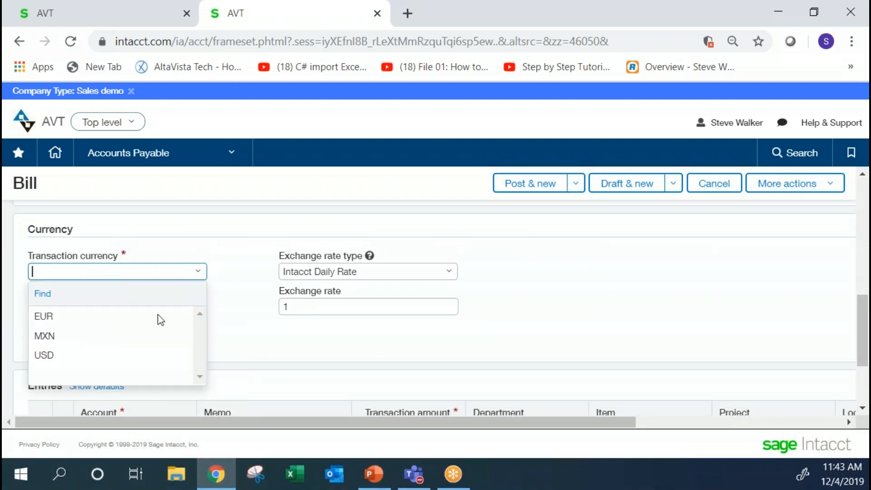
pyautogui.click(123, 354)
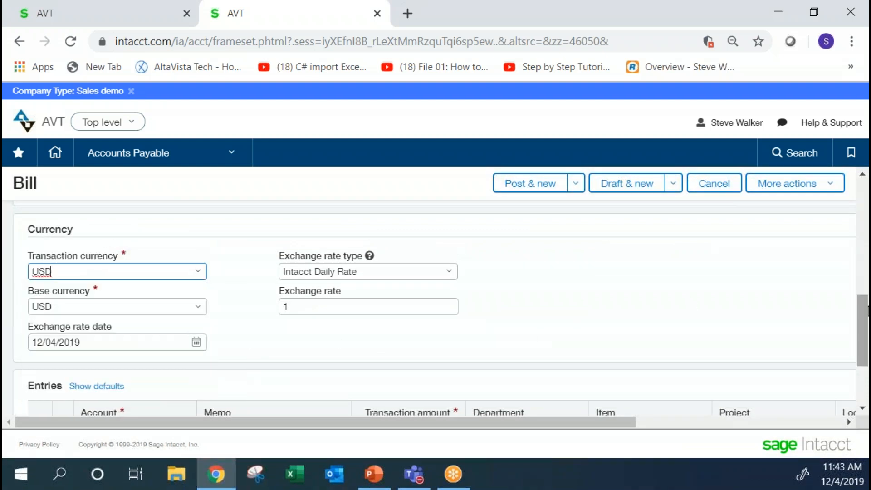
# Start the first entry line with account 1500--Equipment and the memo "Fixed Asset Test".
pyautogui.moveTo(866, 317); pyautogui.dragTo(866, 348)
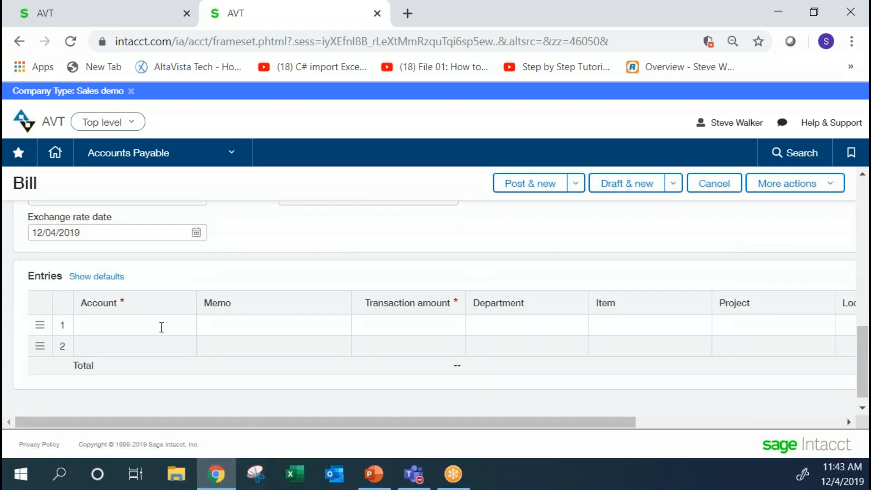
pyautogui.click(159, 326)
pyautogui.write('15')
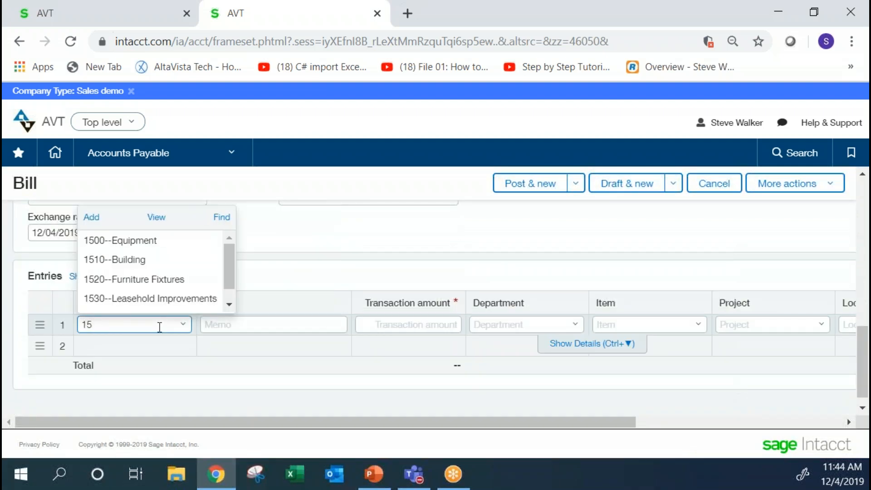
pyautogui.click(135, 236)
pyautogui.click(227, 322)
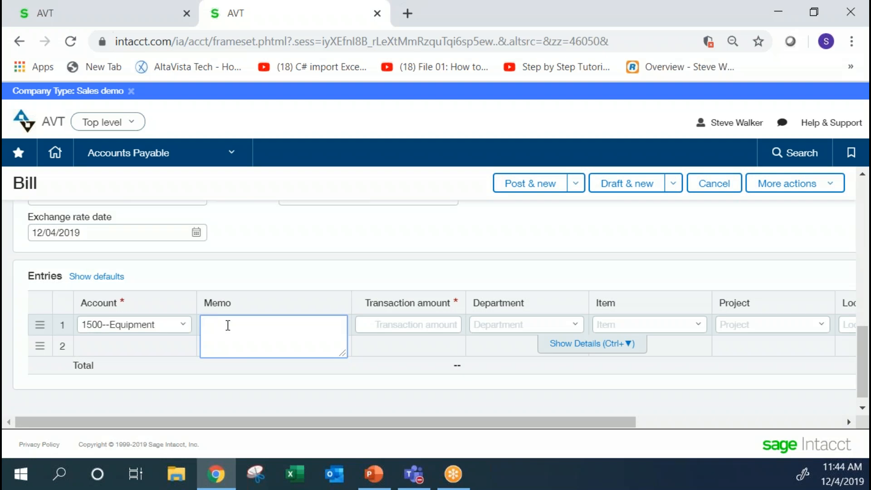
pyautogui.write('Fixed Asset Test')
# Complete the first entry line with a transaction amount of 1,320.00, department 100--Corp Admin and location 10.
pyautogui.press('Tab')
pyautogui.write('1')
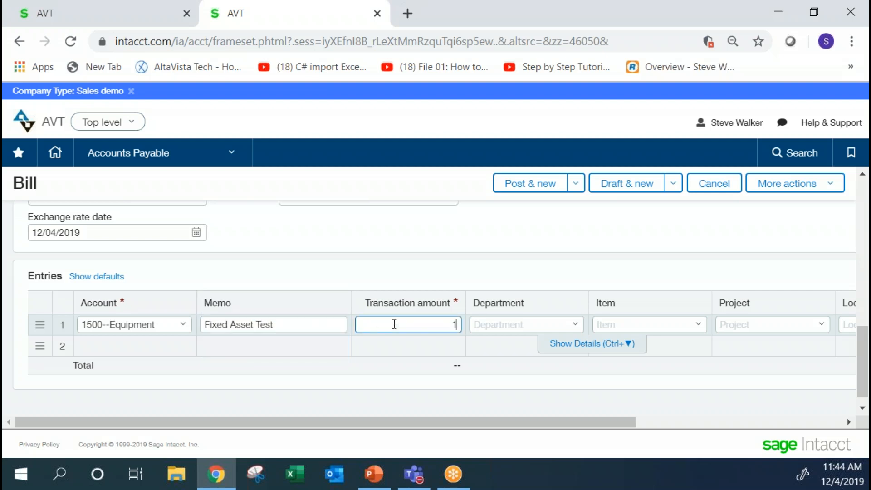
pyautogui.write('320')
pyautogui.press('Tab')
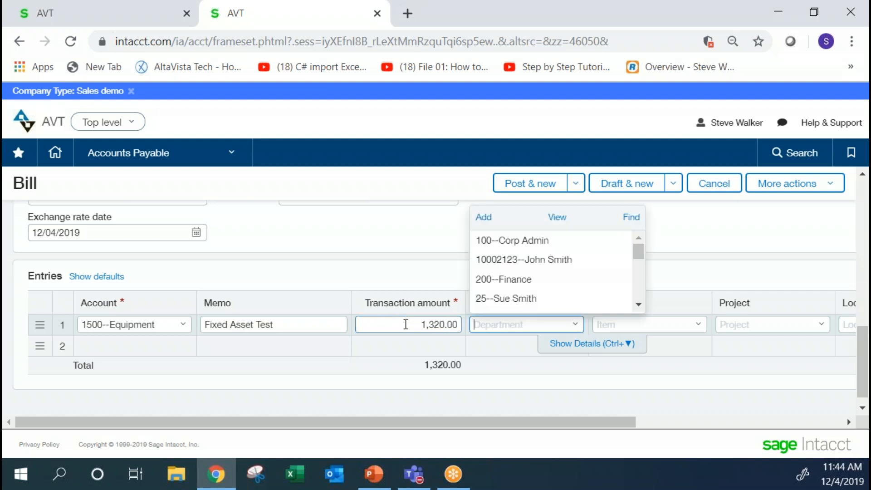
pyautogui.press('Down')
pyautogui.press('Tab')
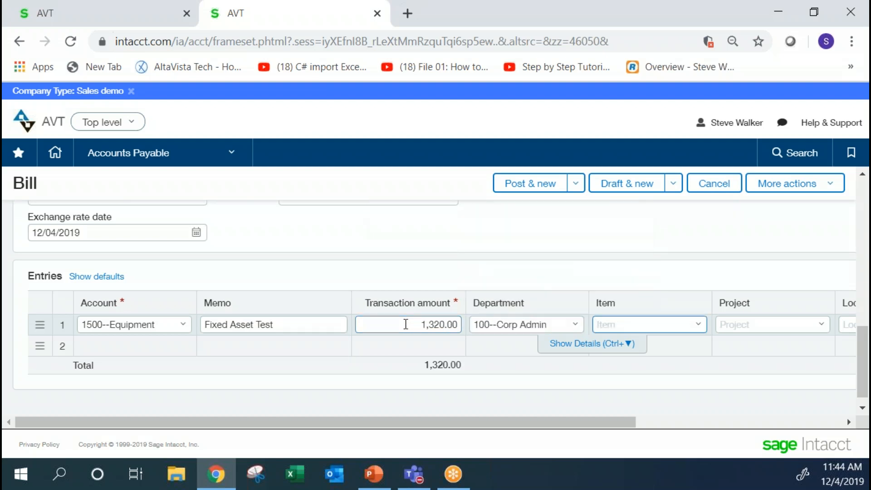
pyautogui.press('Tab')
pyautogui.press('Tab')
pyautogui.press('Down')
pyautogui.press('Tab')
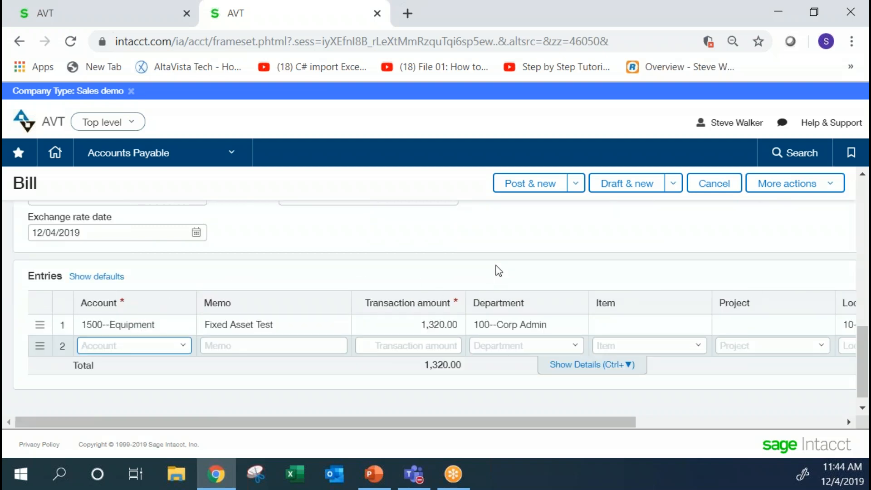
# Submit the bill for posting, supplying test123 as the required bill number.
pyautogui.click(516, 187)
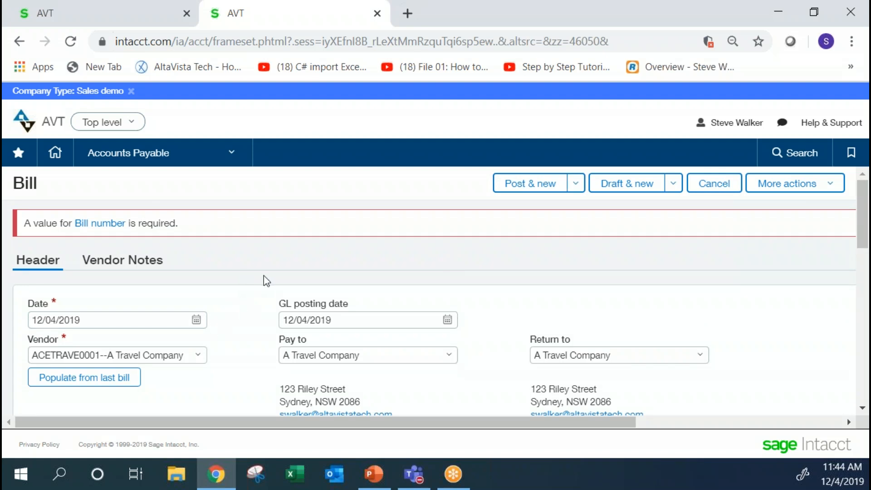
pyautogui.click(862, 408)
pyautogui.click(862, 410)
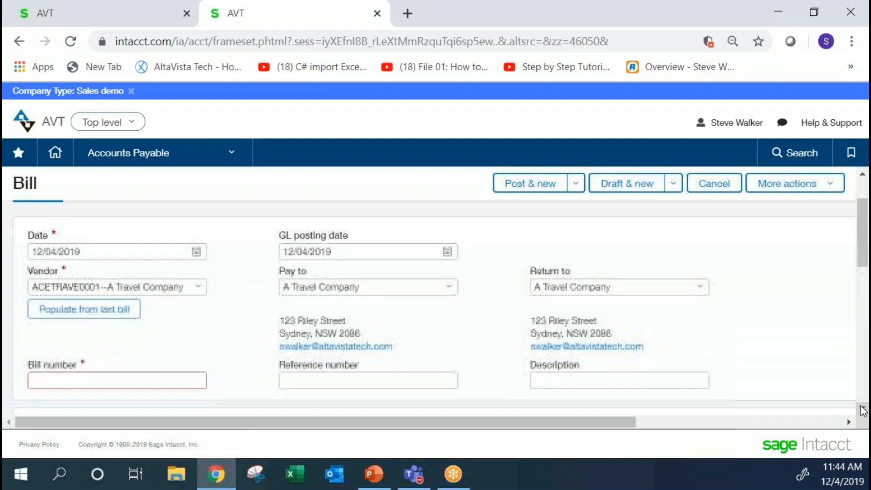
pyautogui.click(862, 409)
pyautogui.click(65, 353)
pyautogui.write('tw=est')
pyautogui.press('BackSpace')
pyautogui.press('BackSpace')
pyautogui.press('BackSpace')
pyautogui.press('BackSpace')
pyautogui.press('BackSpace')
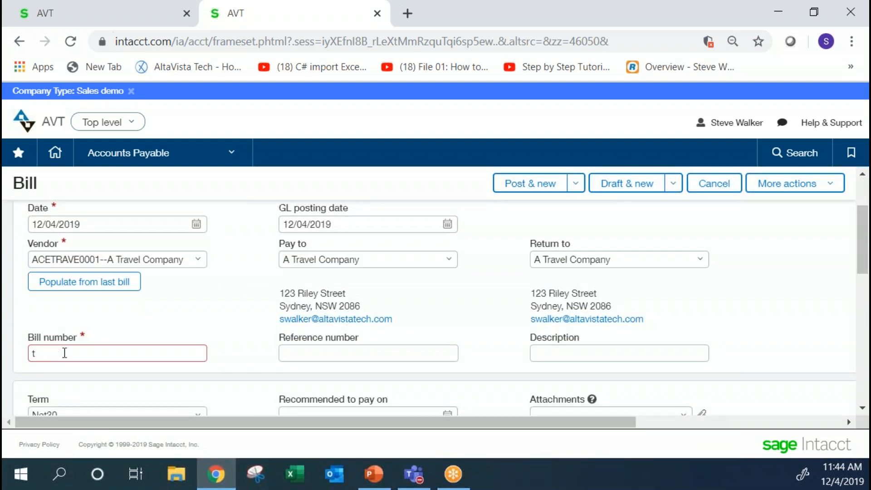
pyautogui.write('est123')
pyautogui.click(515, 190)
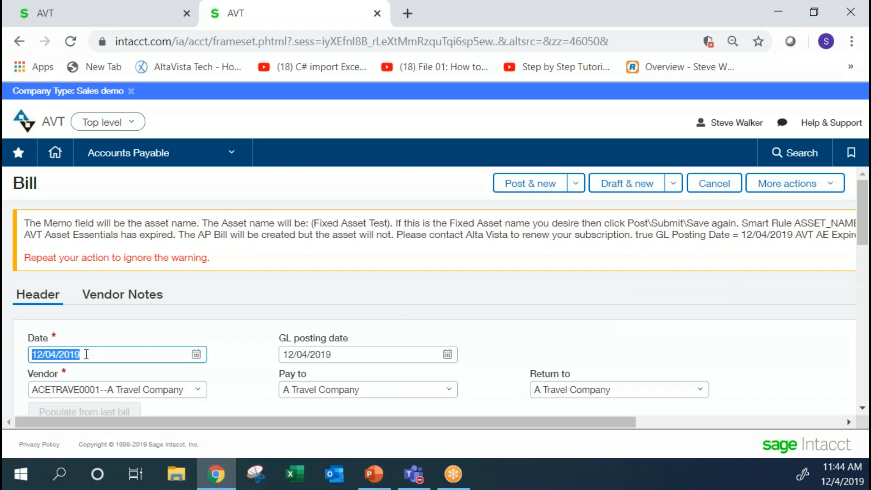
# Change the bill date to 10/01/2019 and post the bill, accepting Fixed Asset Test as the asset name.
pyautogui.write('10/01')
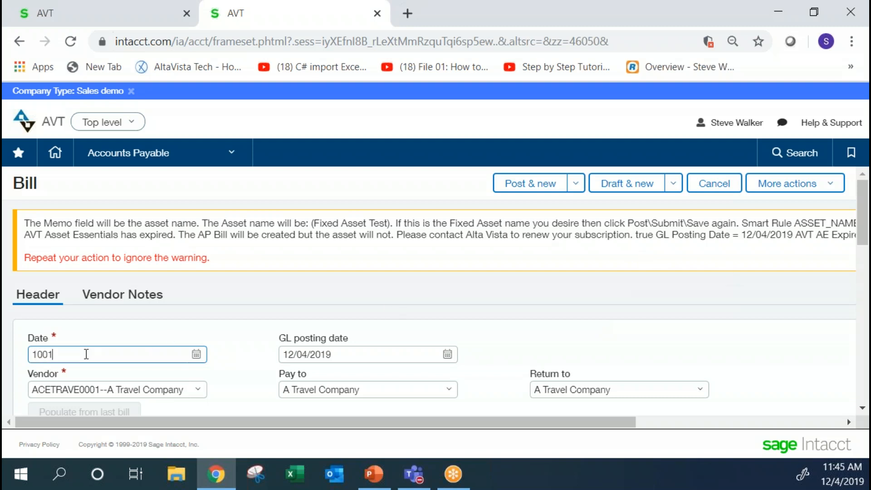
pyautogui.write('/2019')
pyautogui.press('Tab')
pyautogui.press('Tab')
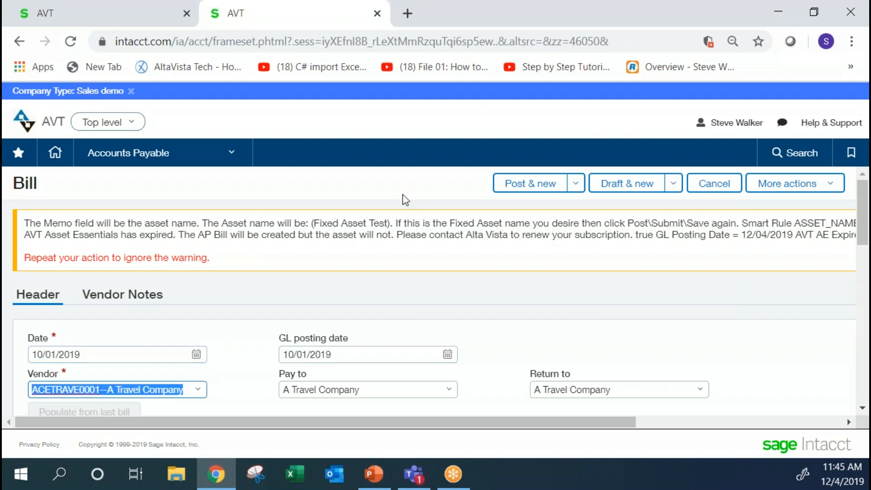
pyautogui.click(533, 188)
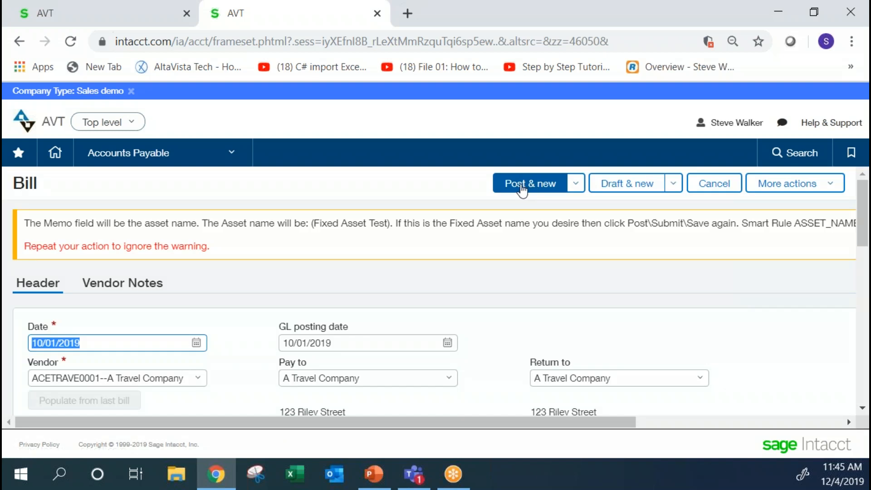
pyautogui.moveTo(313, 223); pyautogui.dragTo(388, 222)
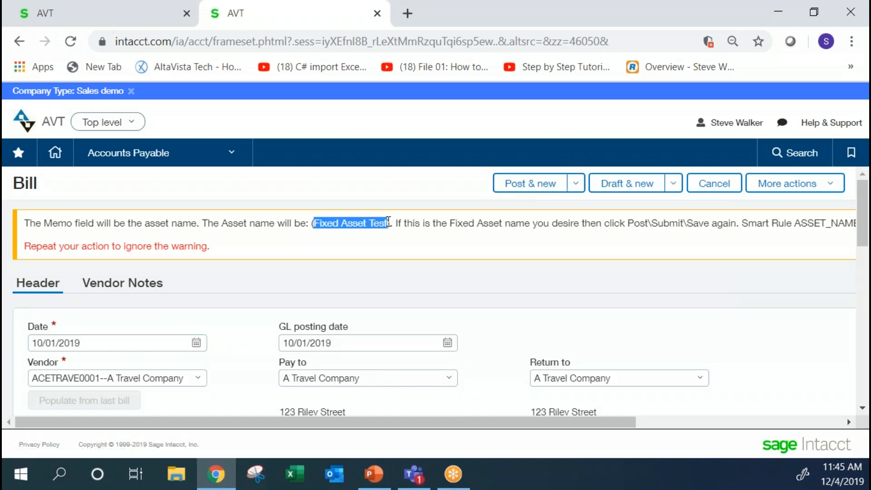
pyautogui.click(521, 183)
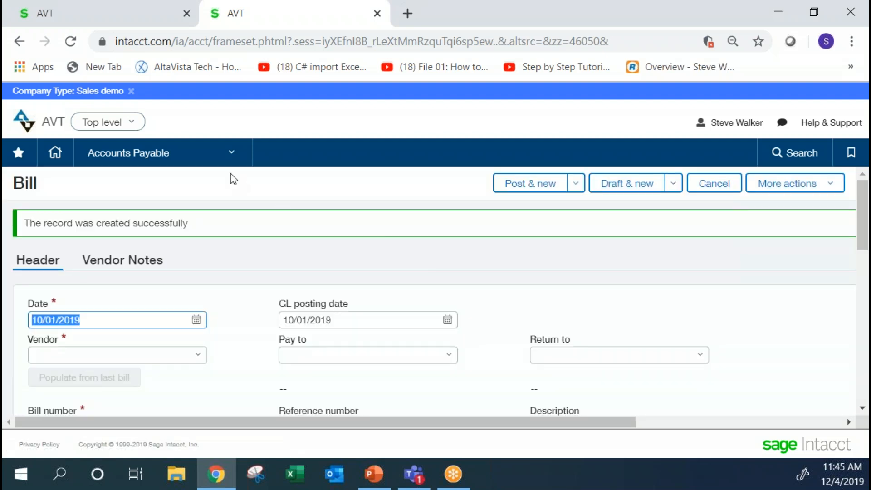
# Go to the asset list in AVT Fixed Asset Essentials and open the Fixed Asset Test record.
pyautogui.click(171, 156)
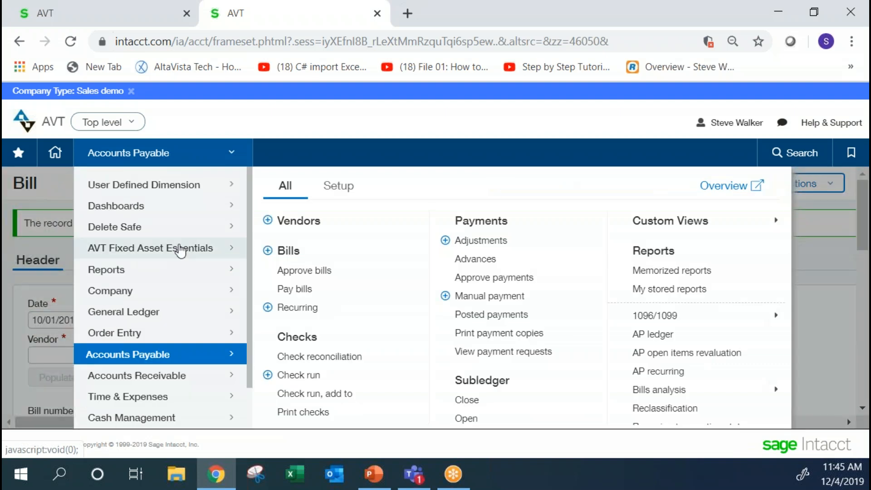
pyautogui.moveTo(181, 250)
pyautogui.click(287, 243)
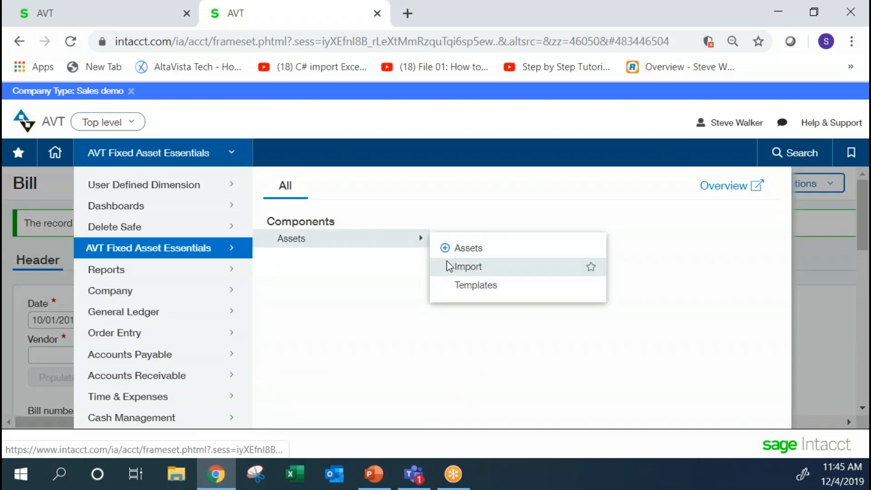
pyautogui.click(470, 249)
pyautogui.click(513, 132)
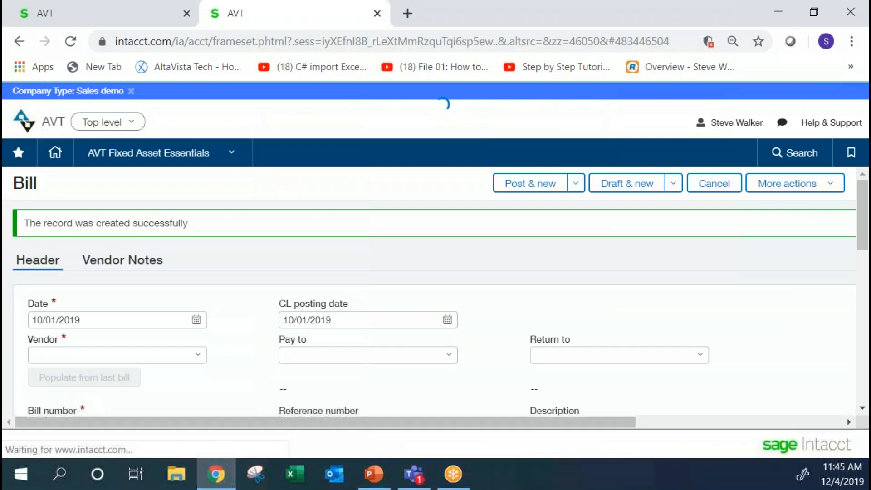
pyautogui.moveTo(862, 205); pyautogui.dragTo(862, 229)
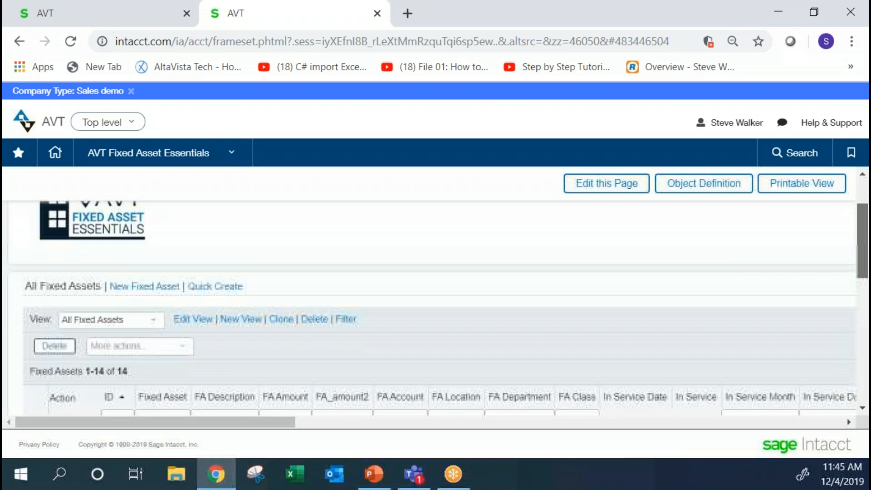
pyautogui.scroll(-3, 846, 295)
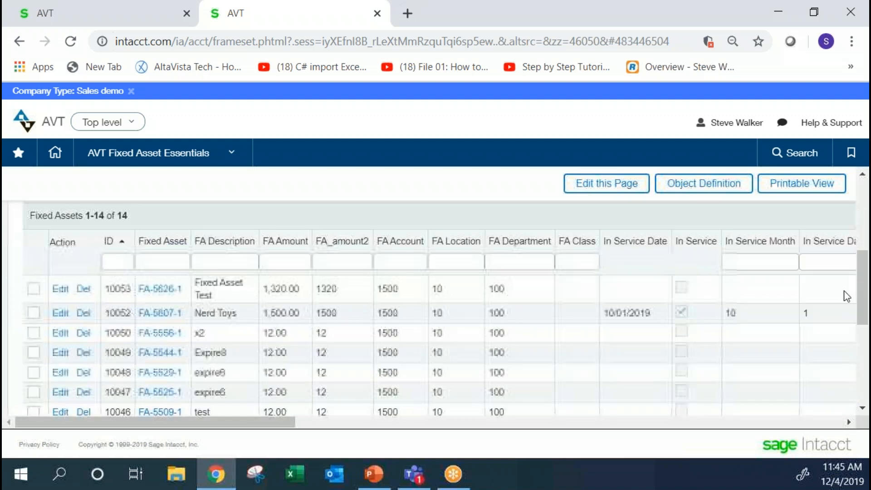
pyautogui.click(171, 289)
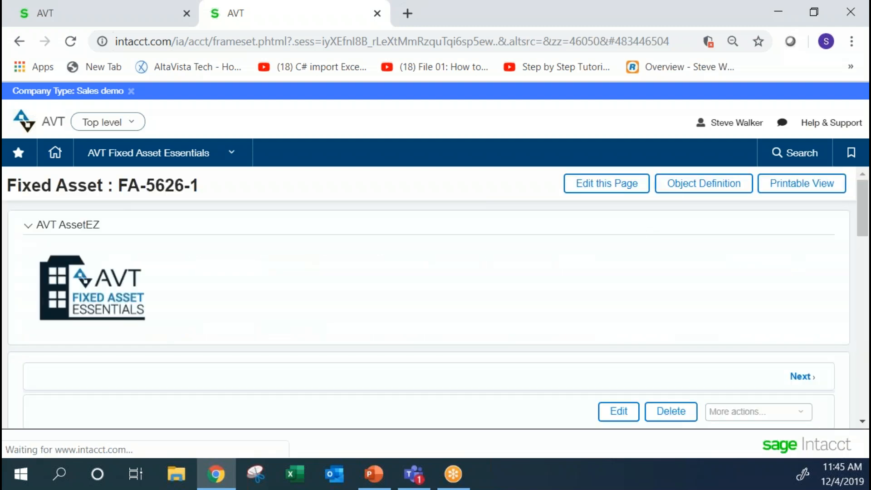
# Examine the asset record's general information, accounting values, in-service fields and original accounting section.
pyautogui.scroll(-3, 746, 246)
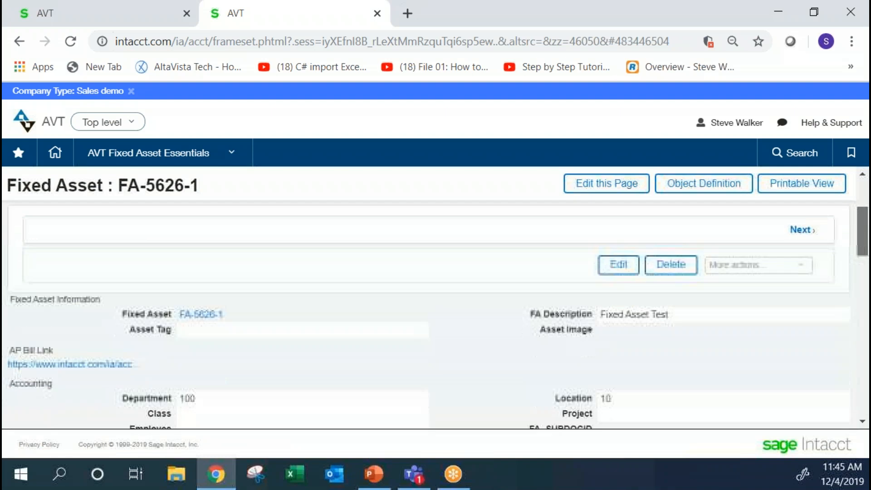
pyautogui.scroll(-2, 435, 315)
pyautogui.scroll(-2, 435, 315)
pyautogui.scroll(-2, 435, 315)
pyautogui.scroll(-3, 272, 235)
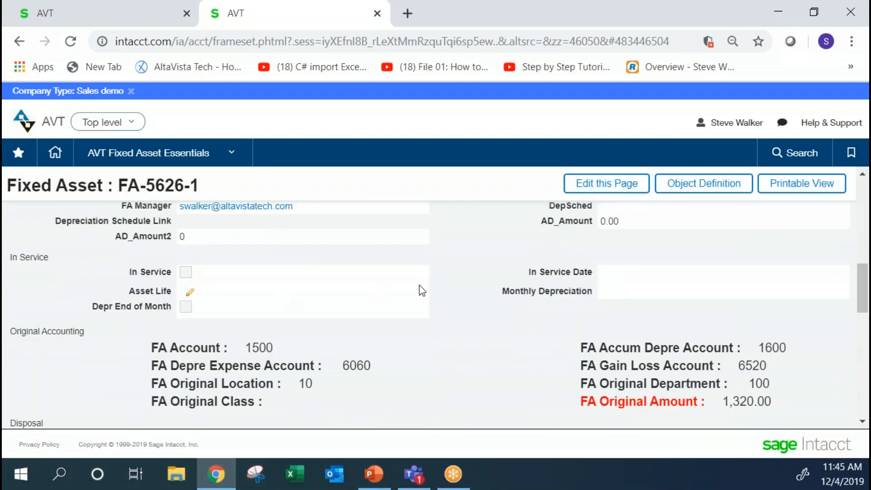
pyautogui.scroll(1, 863, 272)
pyautogui.moveTo(862, 272); pyautogui.dragTo(864, 231)
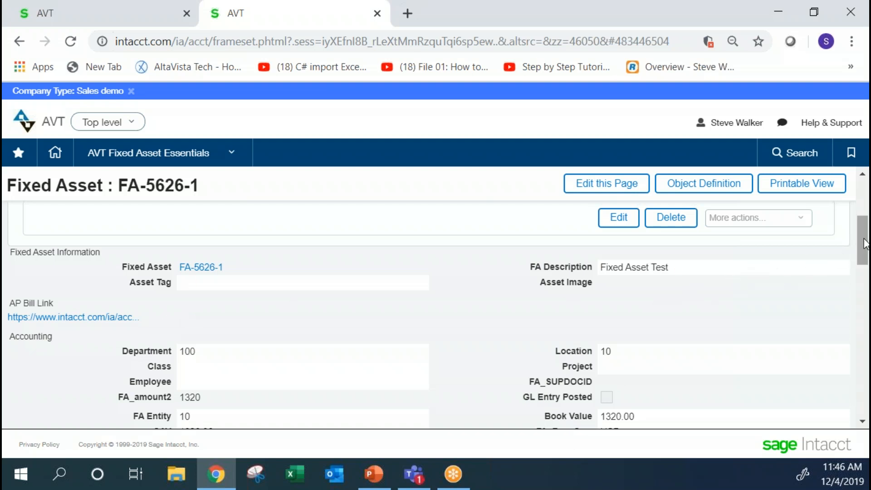
pyautogui.moveTo(863, 245); pyautogui.dragTo(867, 295)
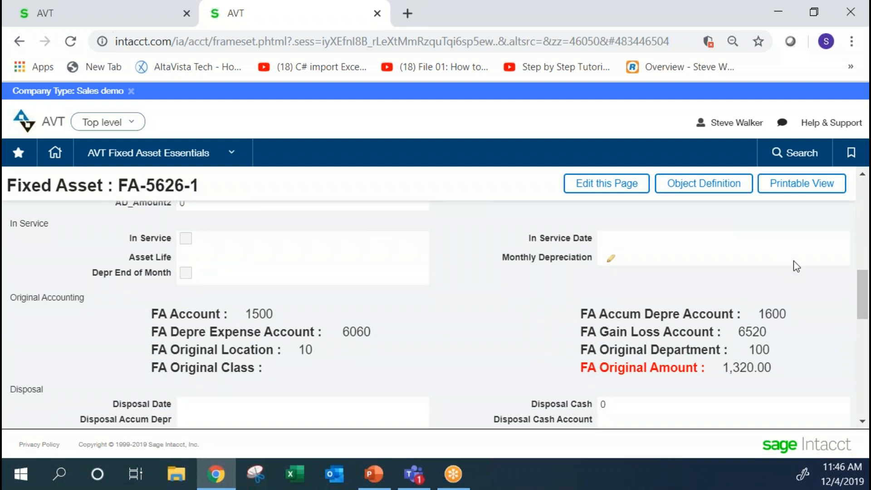
pyautogui.moveTo(864, 291); pyautogui.dragTo(866, 235)
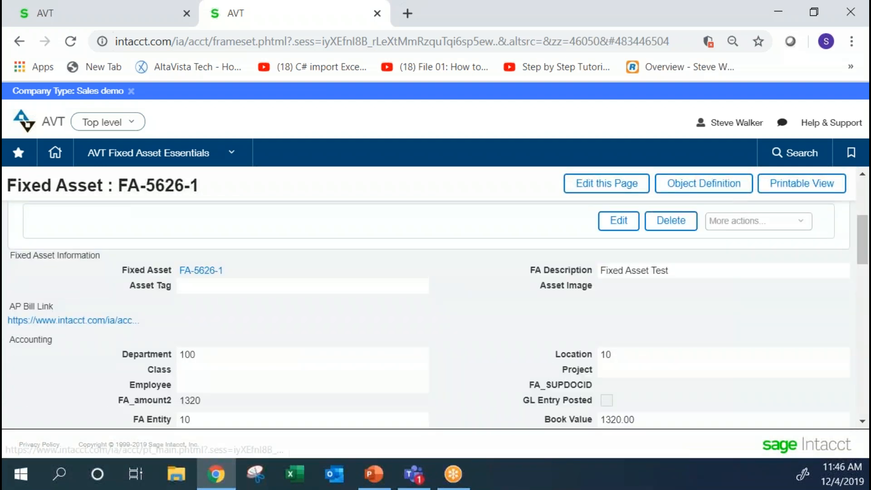
# Open the AP bill linked to the asset and review its header, due date and currency details.
pyautogui.click(73, 321)
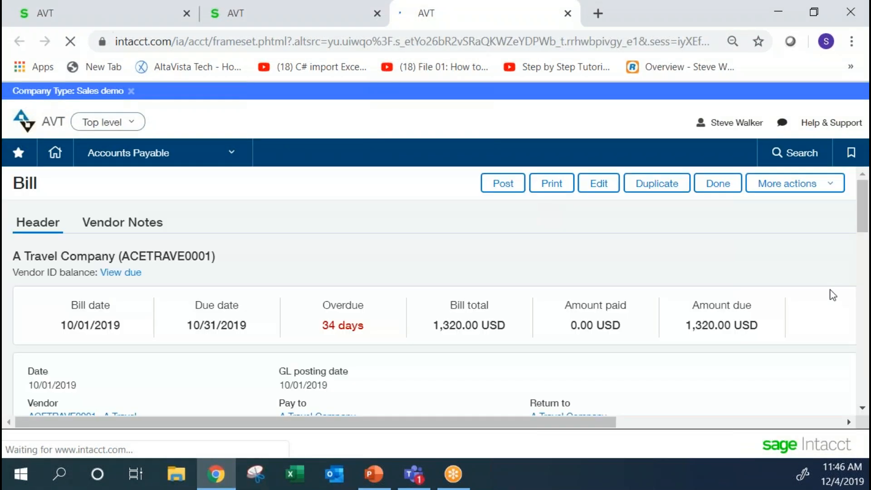
pyautogui.moveTo(866, 199); pyautogui.dragTo(866, 283)
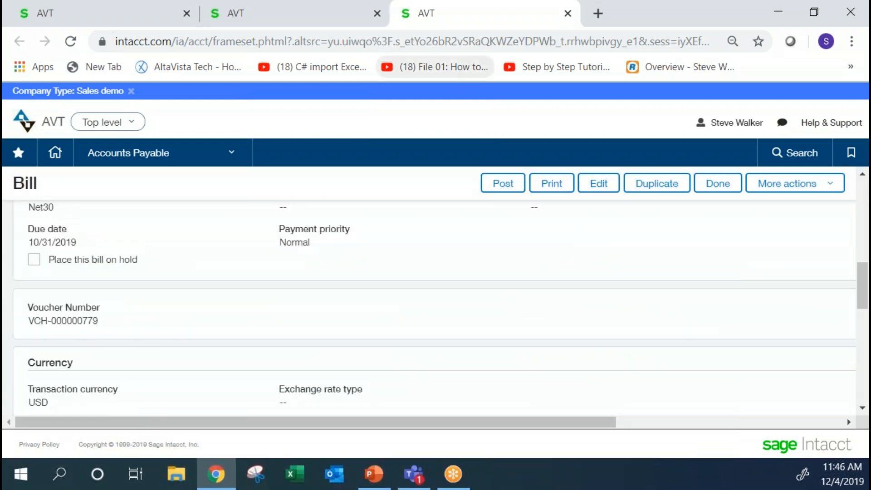